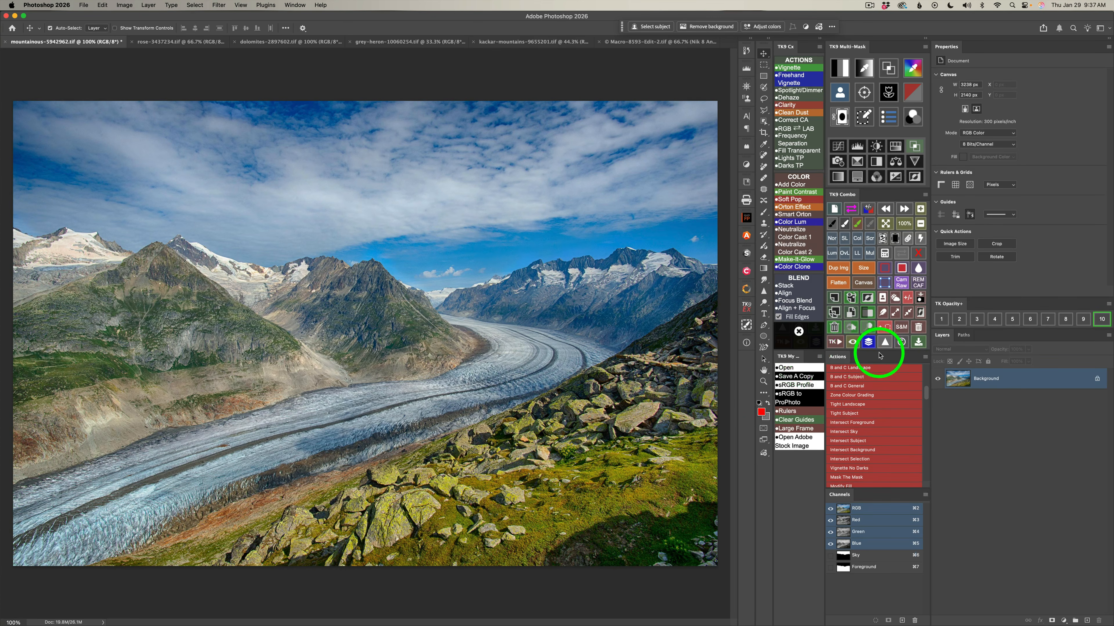
pyautogui.click(925, 357)
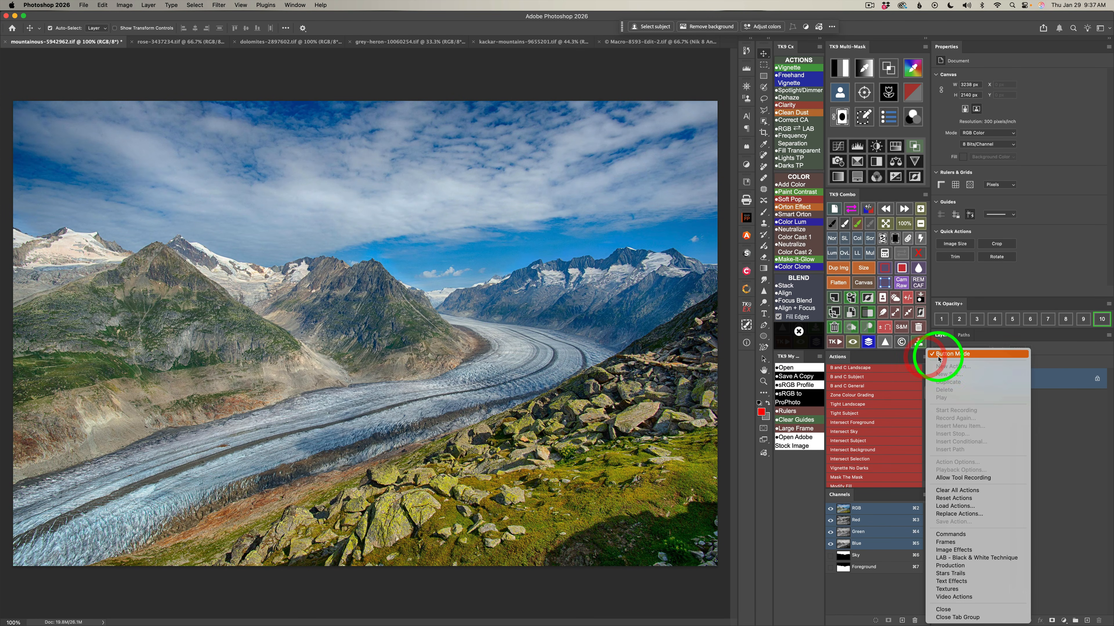
pyautogui.click(901, 358)
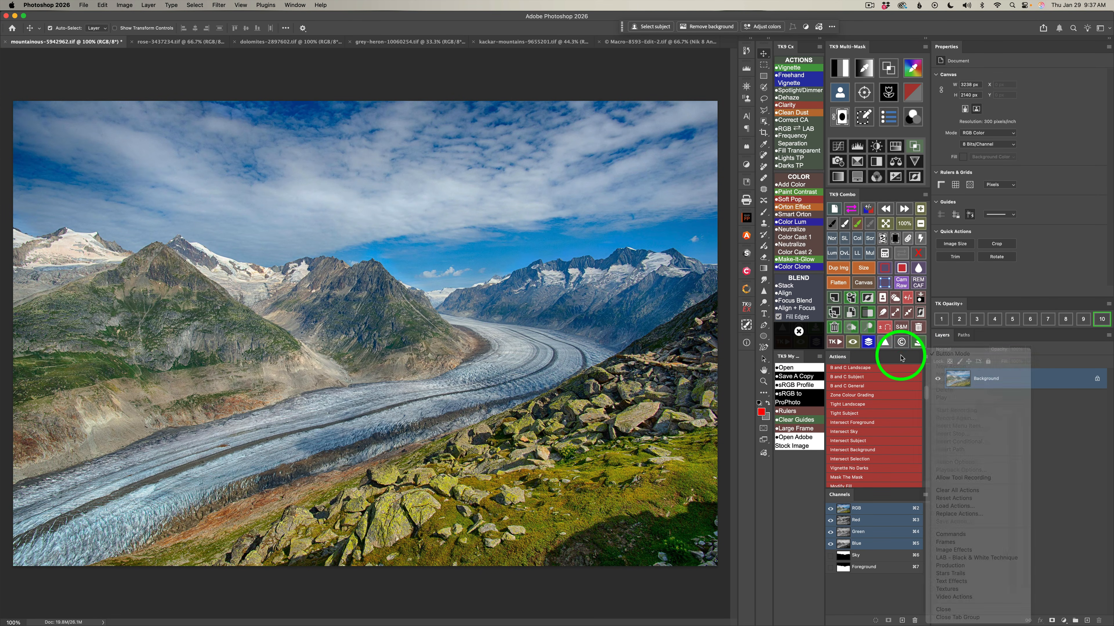
pyautogui.click(926, 358)
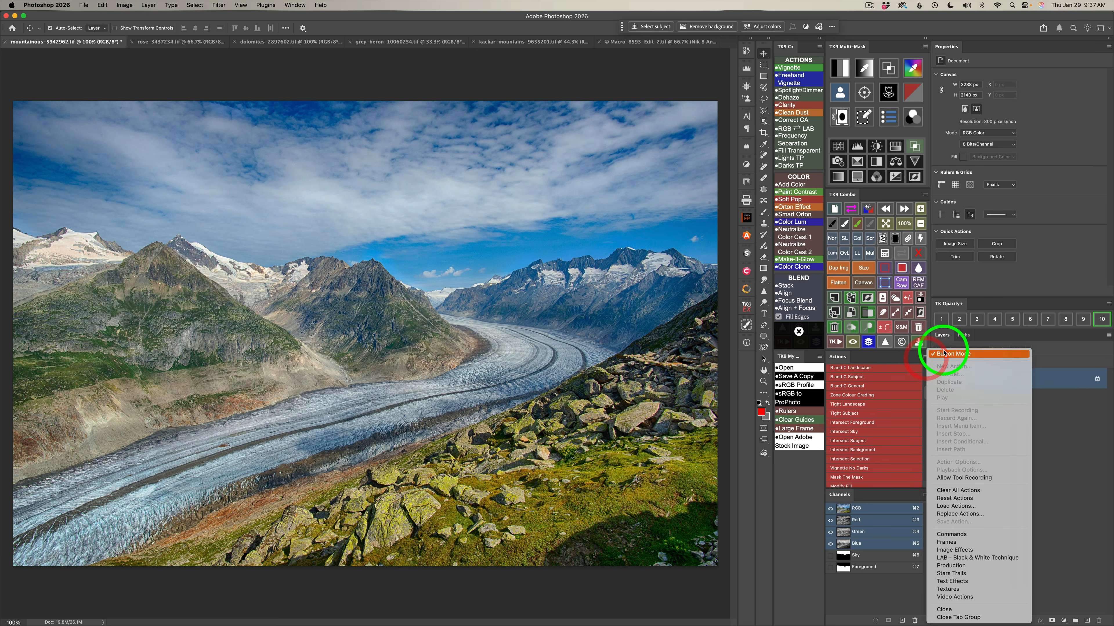
pyautogui.click(903, 358)
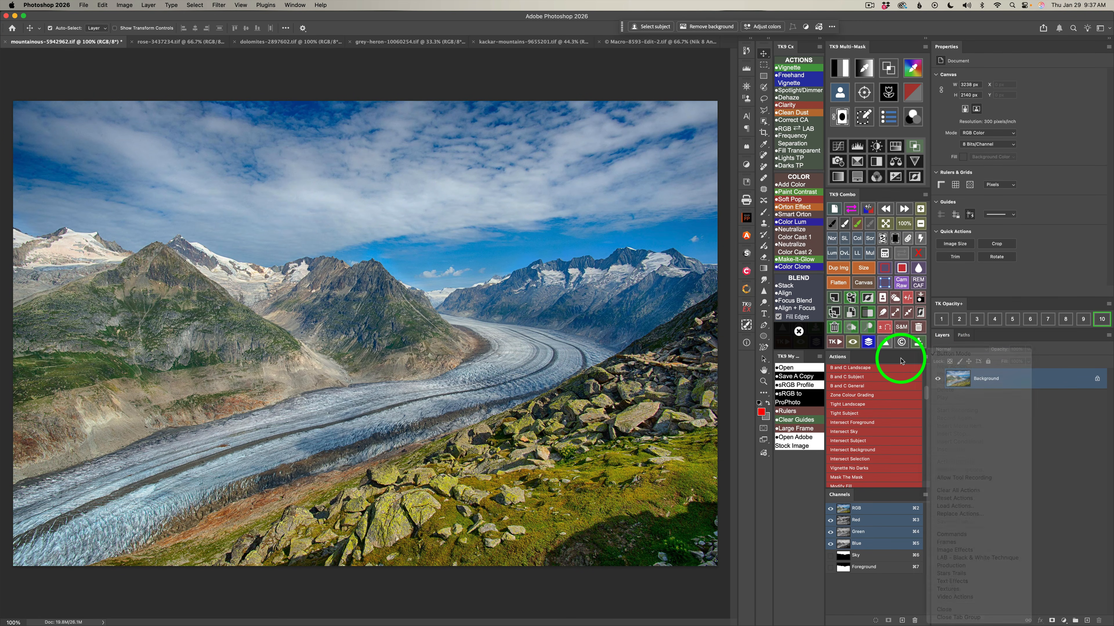
# Run the Zone Colour Grading action to build the set of masked color grading layers.
pyautogui.scroll(1, 927, 393)
pyautogui.scroll(-1, 927, 392)
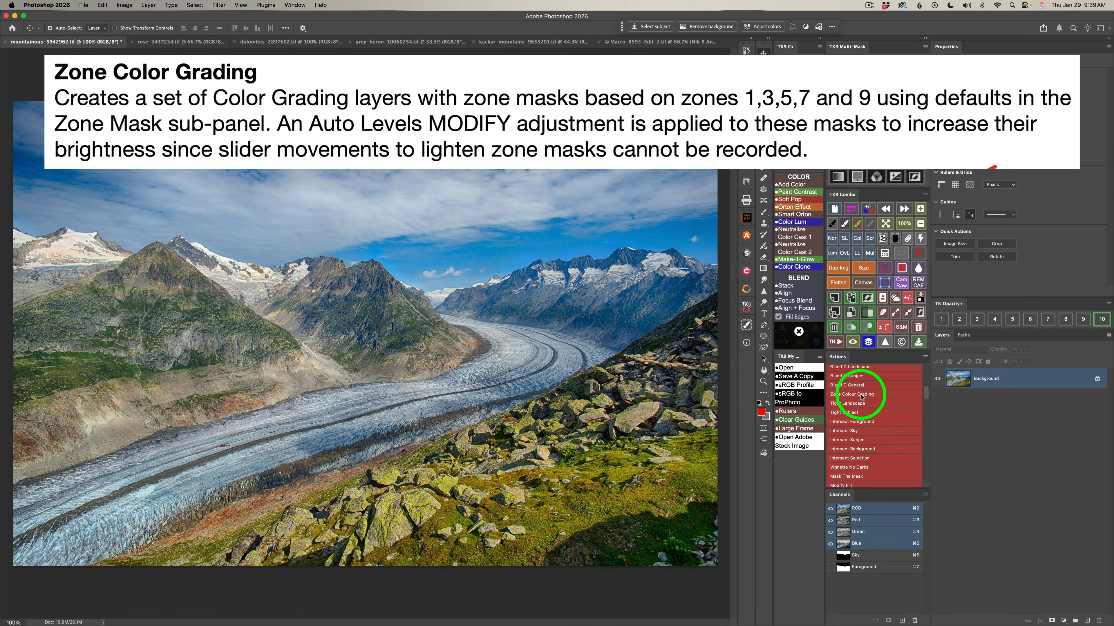
pyautogui.click(862, 397)
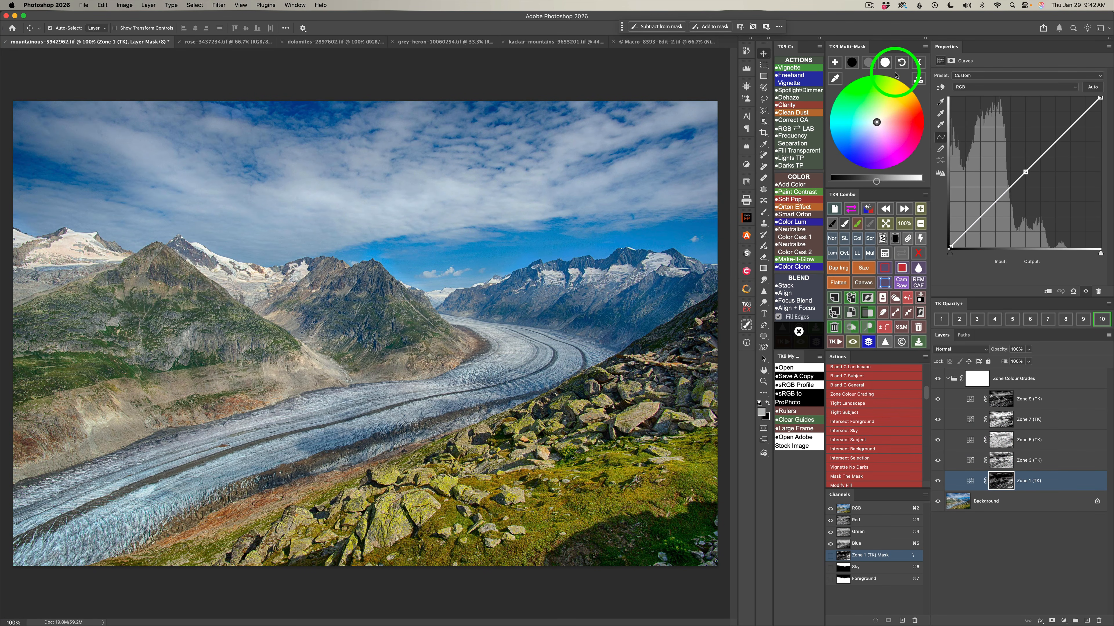
# Leave color grading and preview the zone masks for zones 1, 3, 5, 7 and 9 on the image, then discard the mask preview.
pyautogui.click(918, 63)
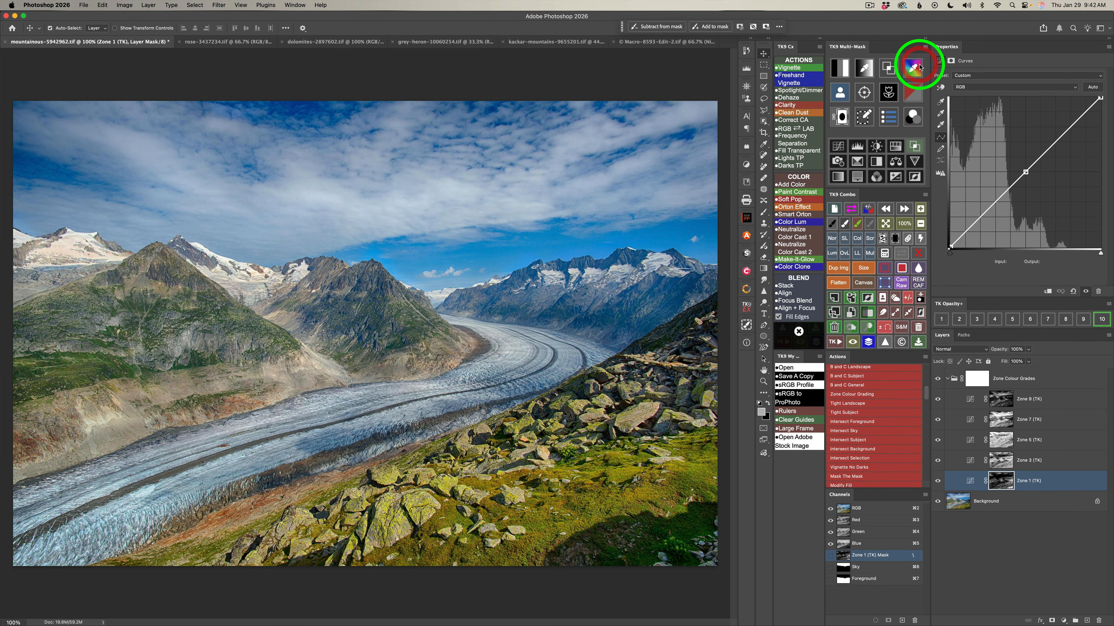
pyautogui.click(865, 68)
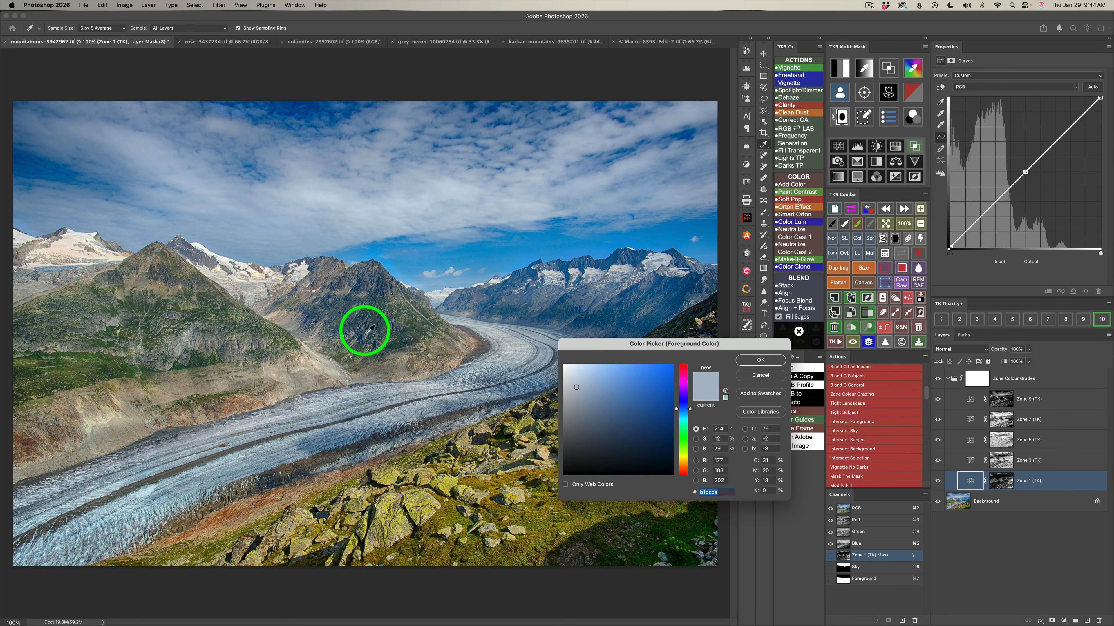
pyautogui.click(759, 360)
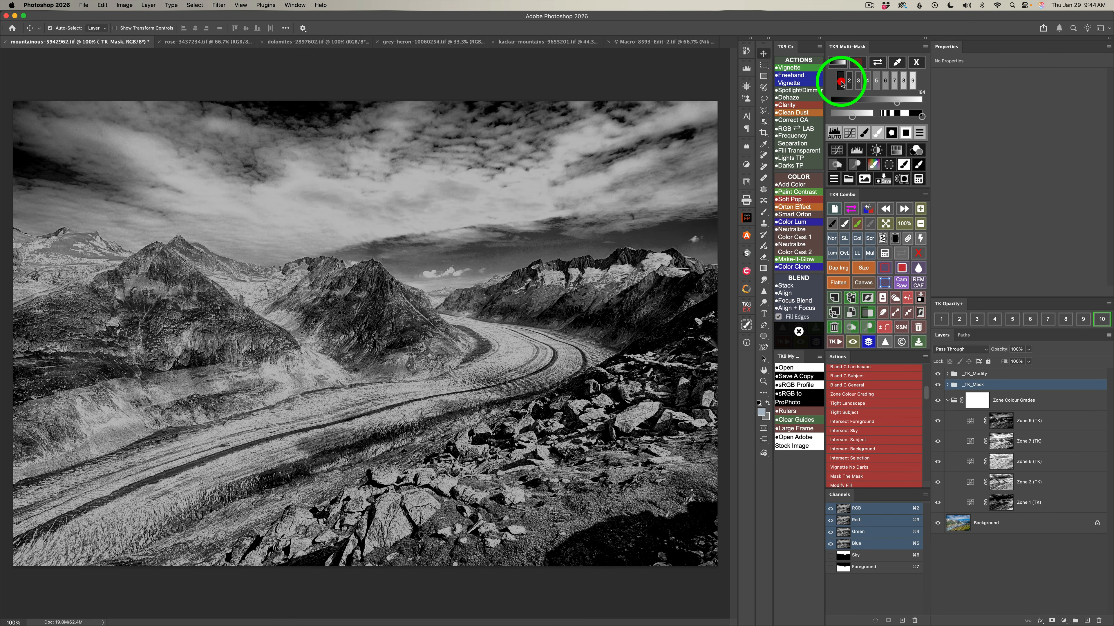
pyautogui.click(858, 81)
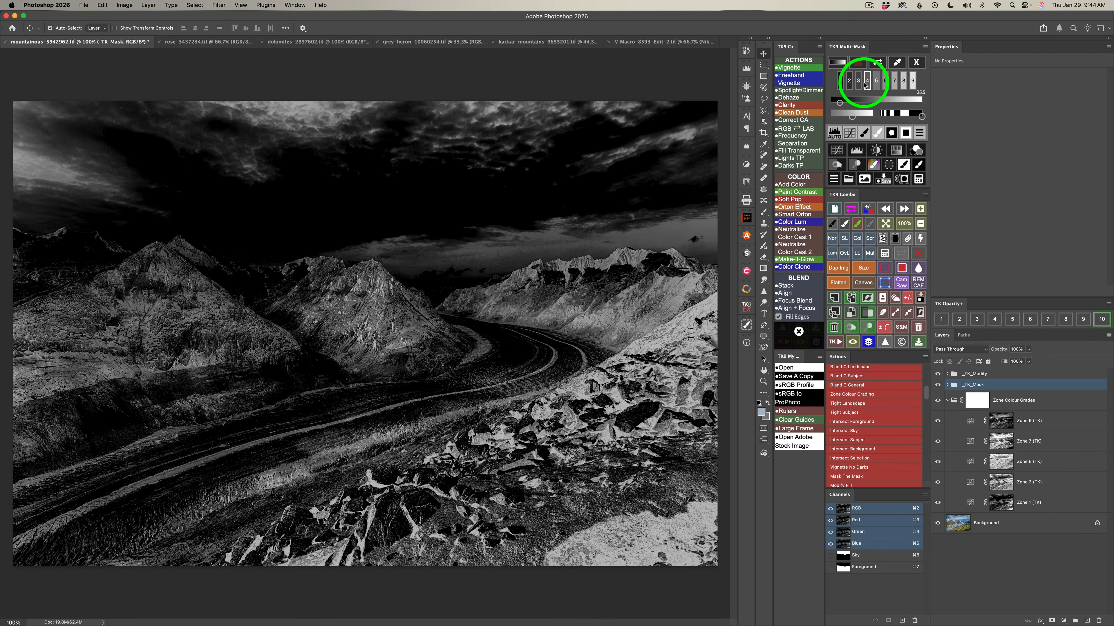
pyautogui.click(858, 82)
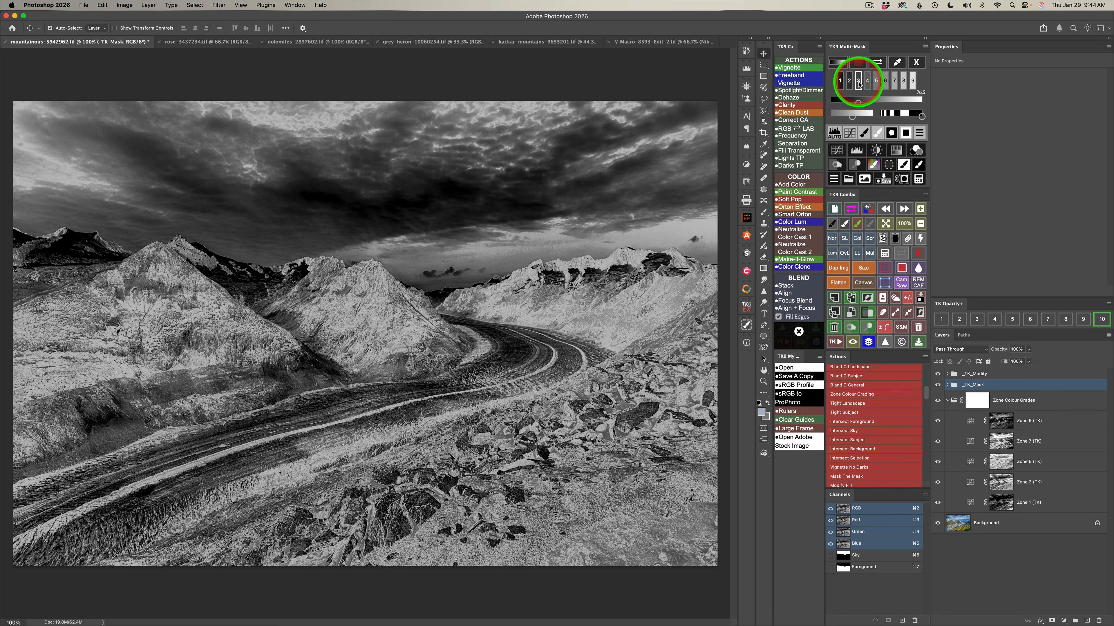
pyautogui.click(876, 80)
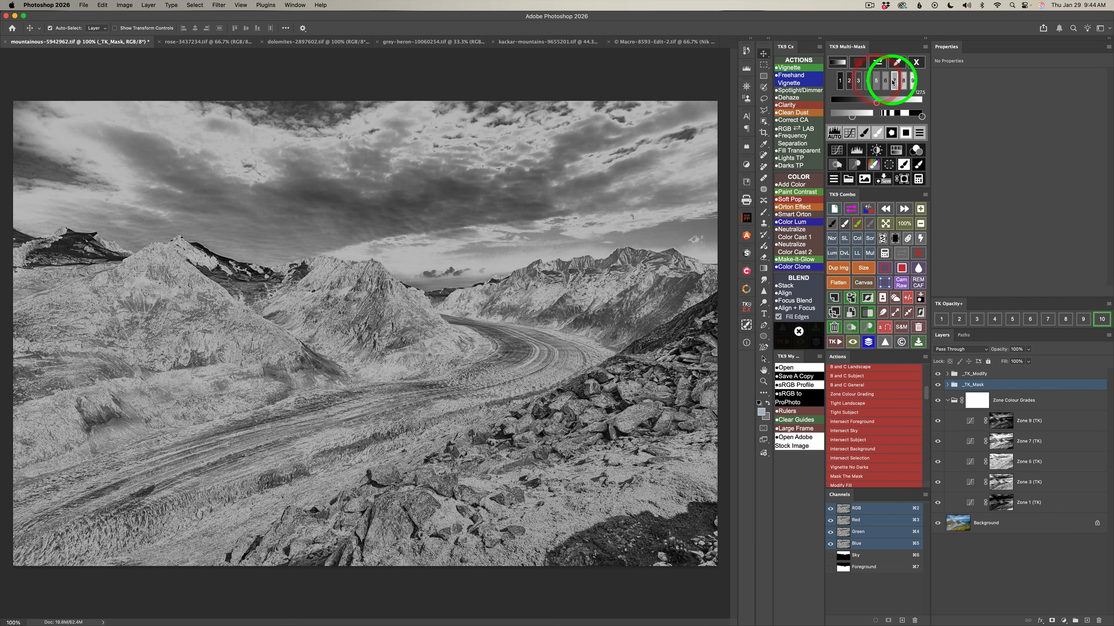
pyautogui.click(895, 81)
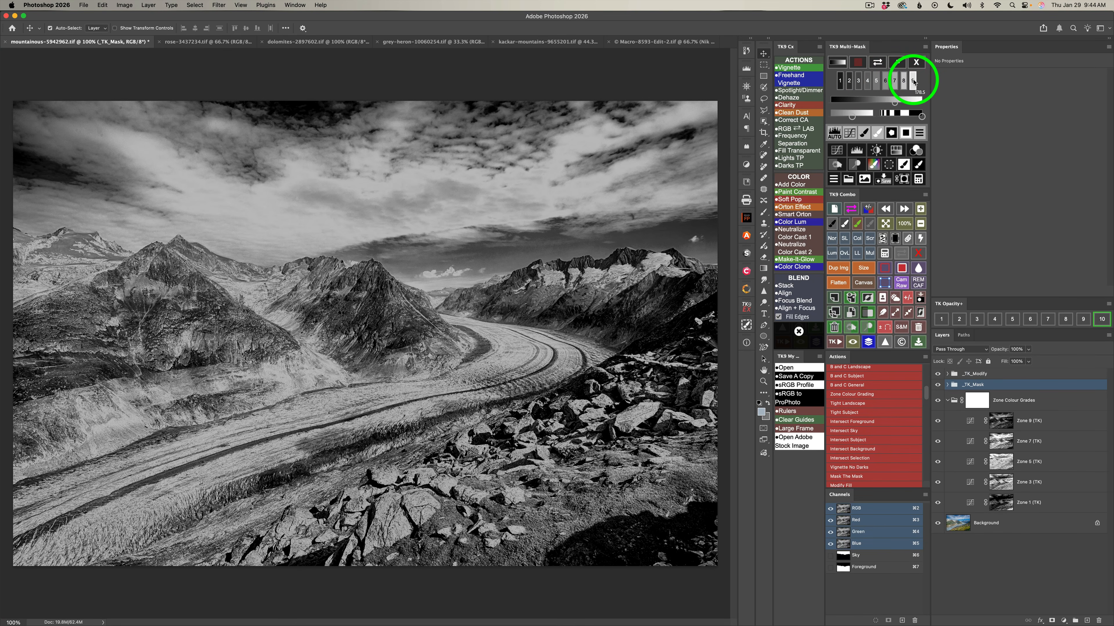
pyautogui.click(913, 81)
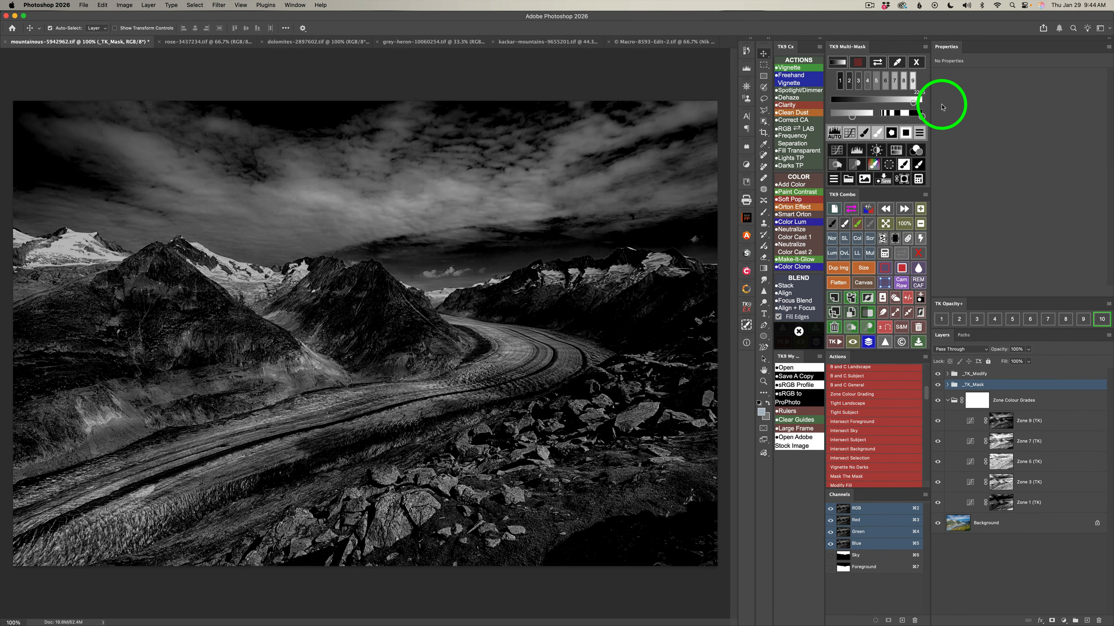
pyautogui.click(916, 63)
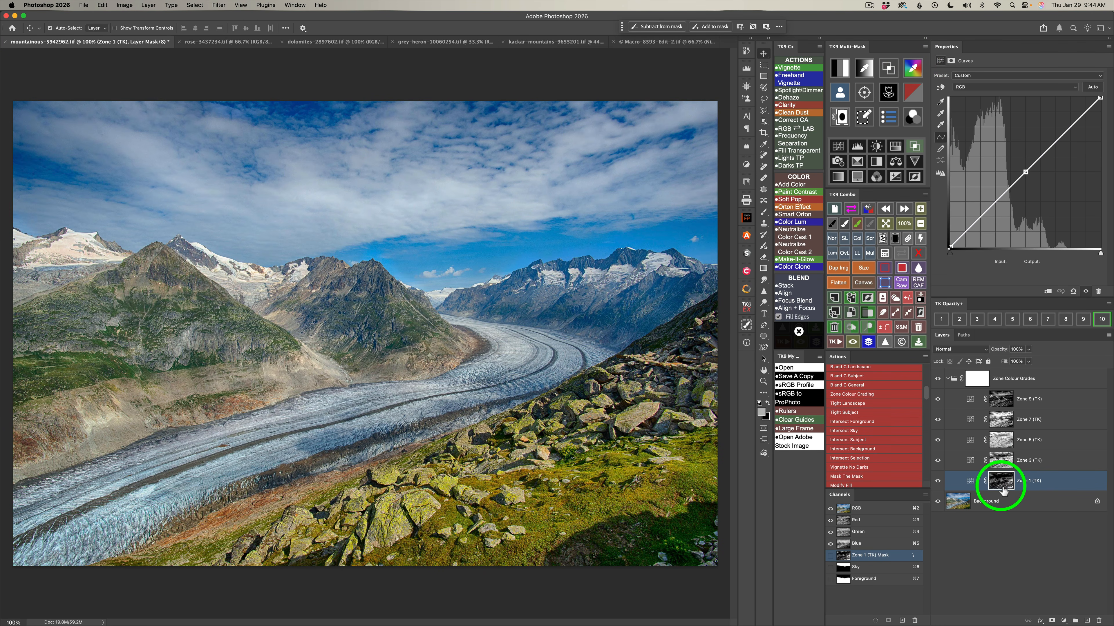
# Reopen color grading for the Zone 1 layer and check its mask coverage with the temporary color overlay.
pyautogui.click(917, 115)
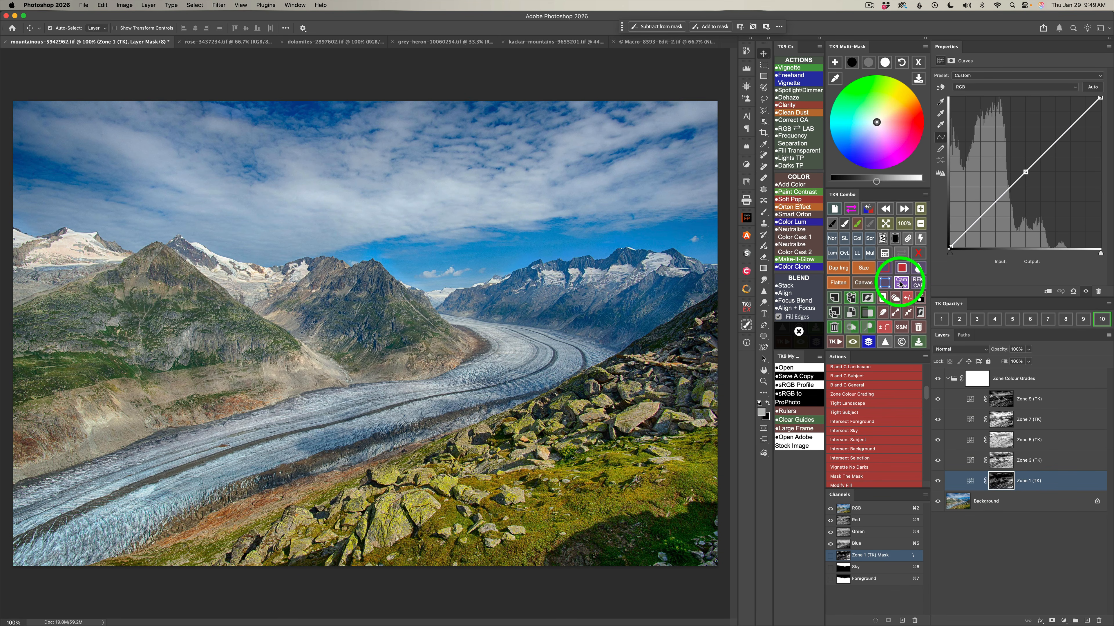
pyautogui.click(852, 211)
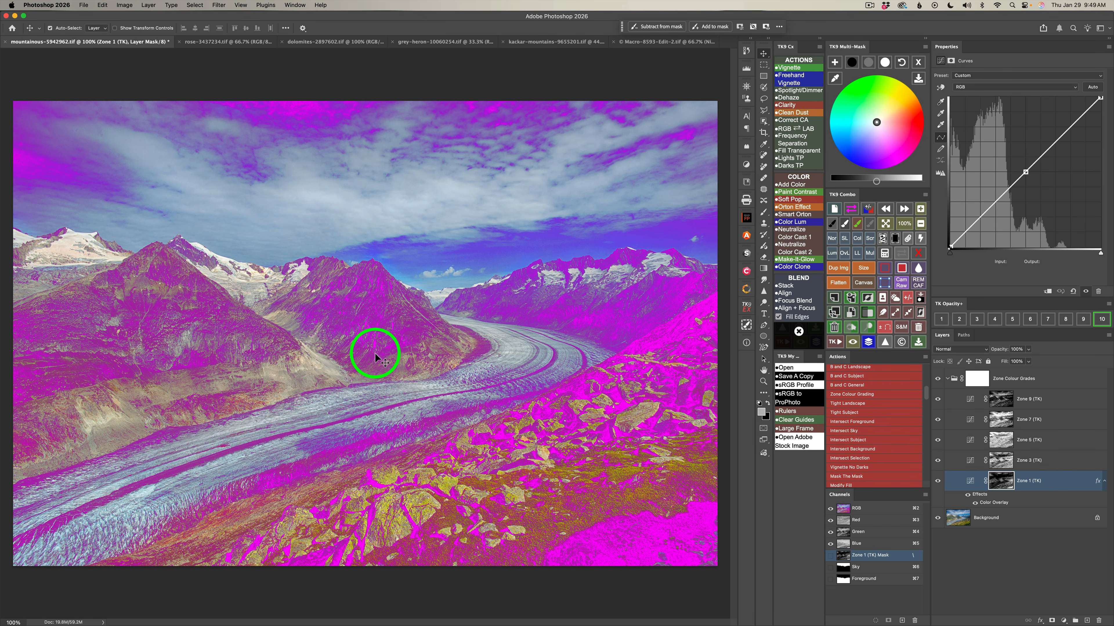
pyautogui.click(851, 210)
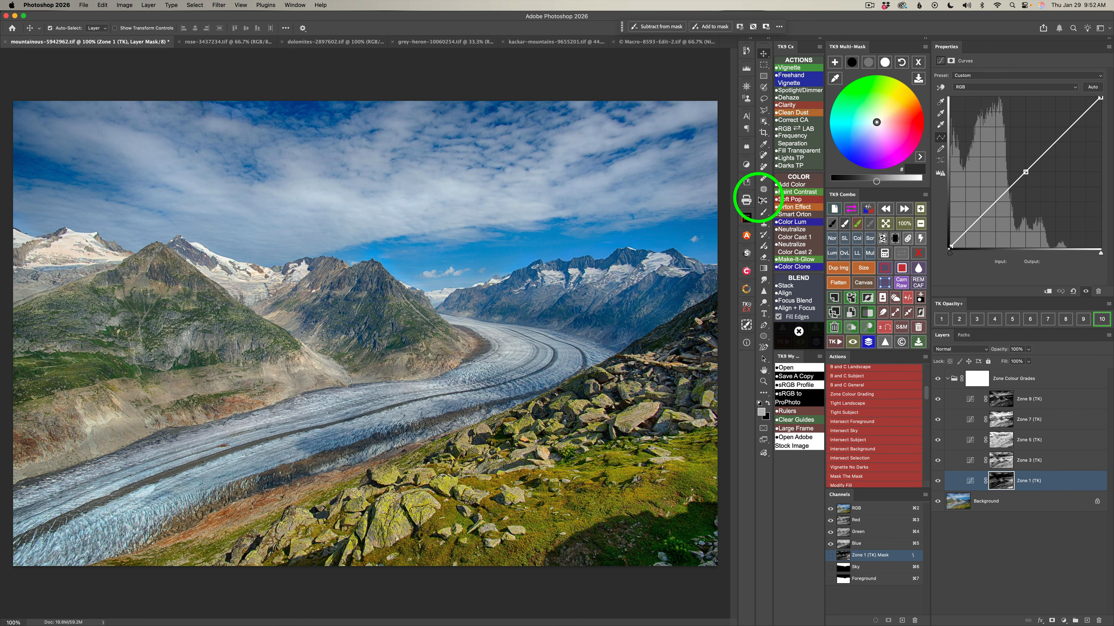
# Set the Zone 1 layer's shadow brightness to 20 and midtone brightness to -15, and compare the image with the layer hidden and shown.
pyautogui.click(852, 64)
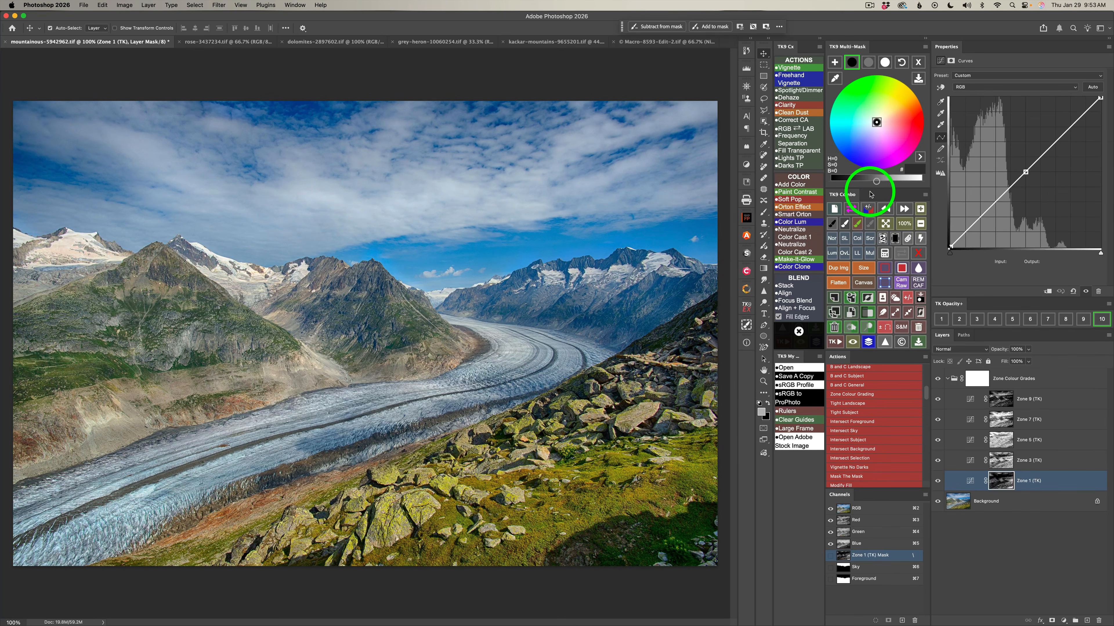
pyautogui.moveTo(876, 181); pyautogui.dragTo(890, 181)
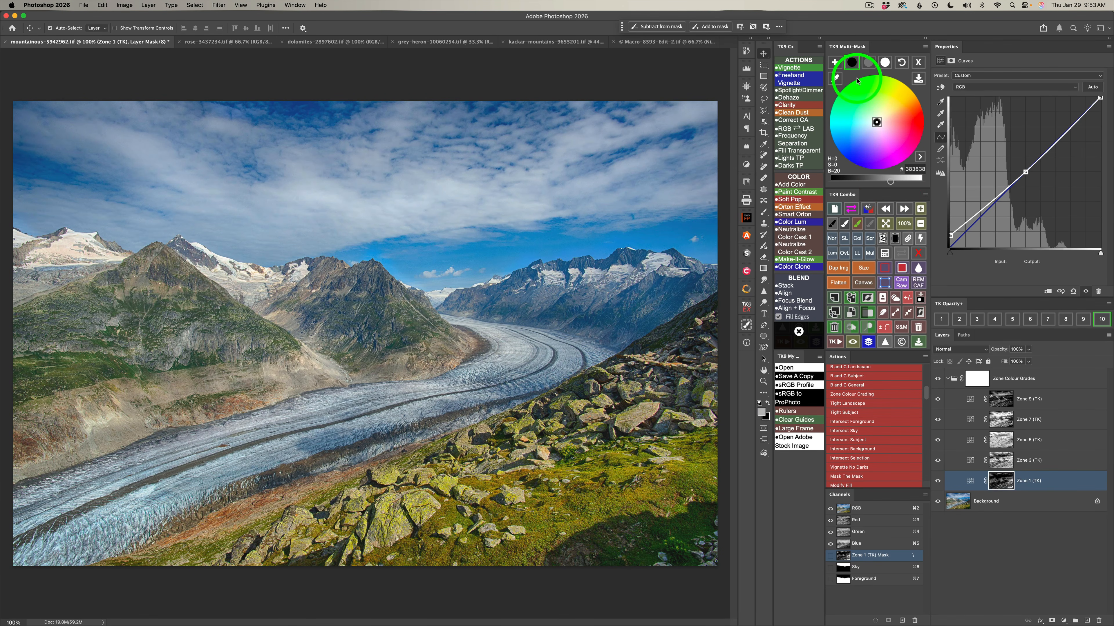
pyautogui.click(868, 62)
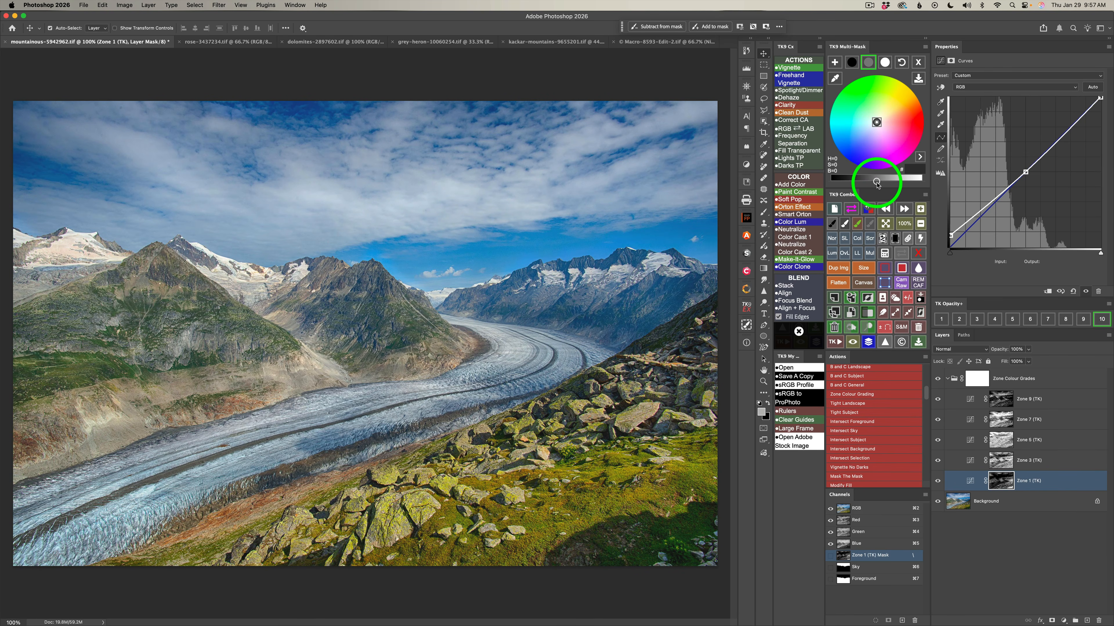
pyautogui.moveTo(876, 181); pyautogui.dragTo(866, 183)
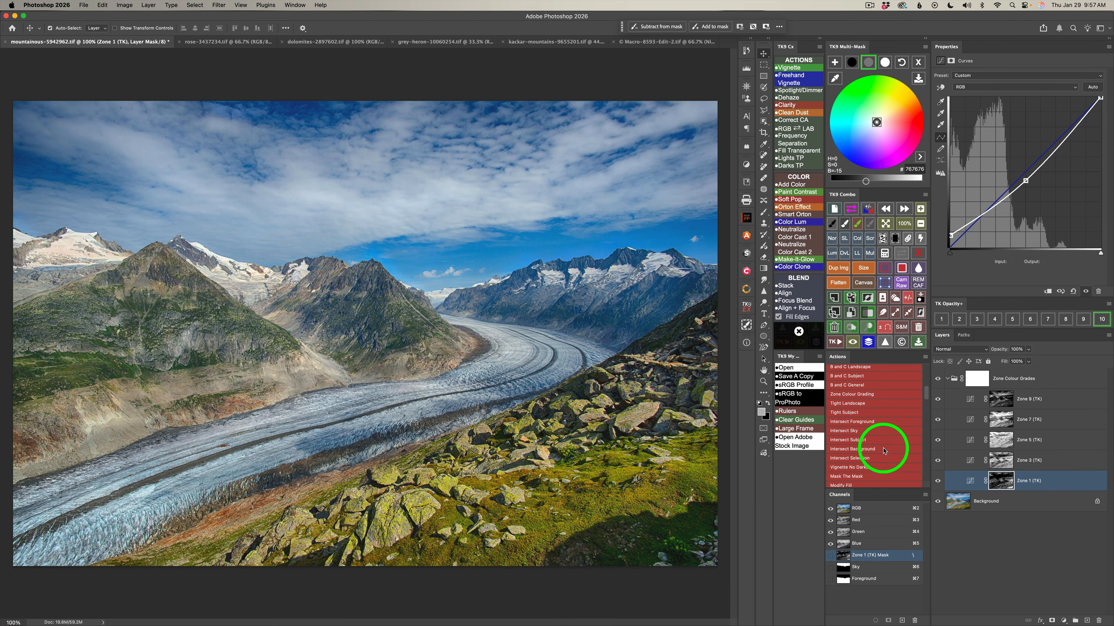
pyautogui.click(938, 481)
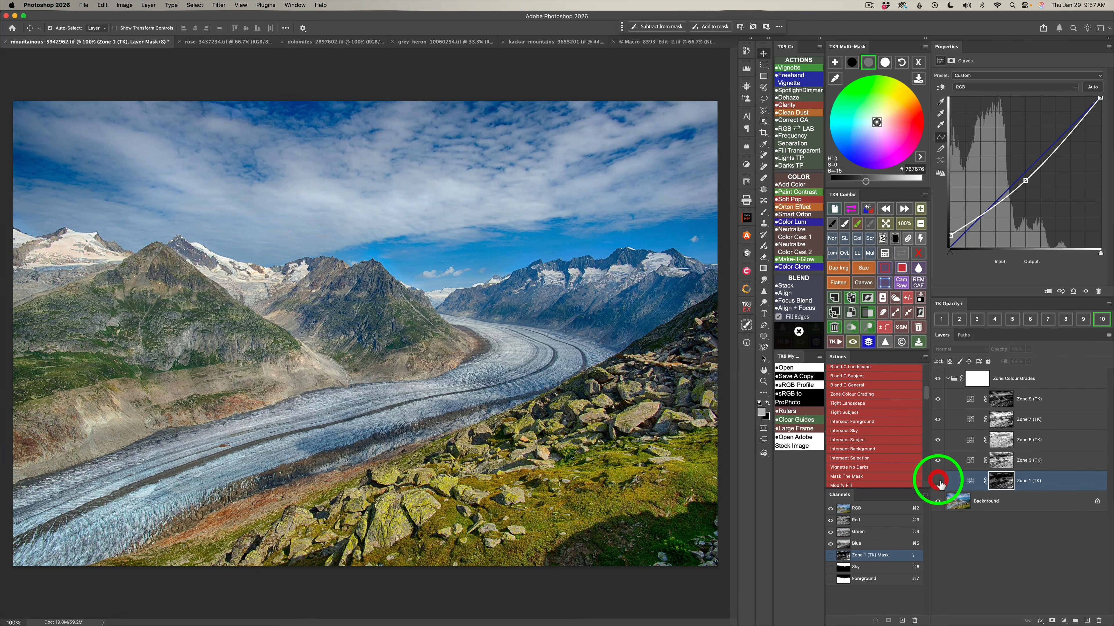
pyautogui.click(938, 481)
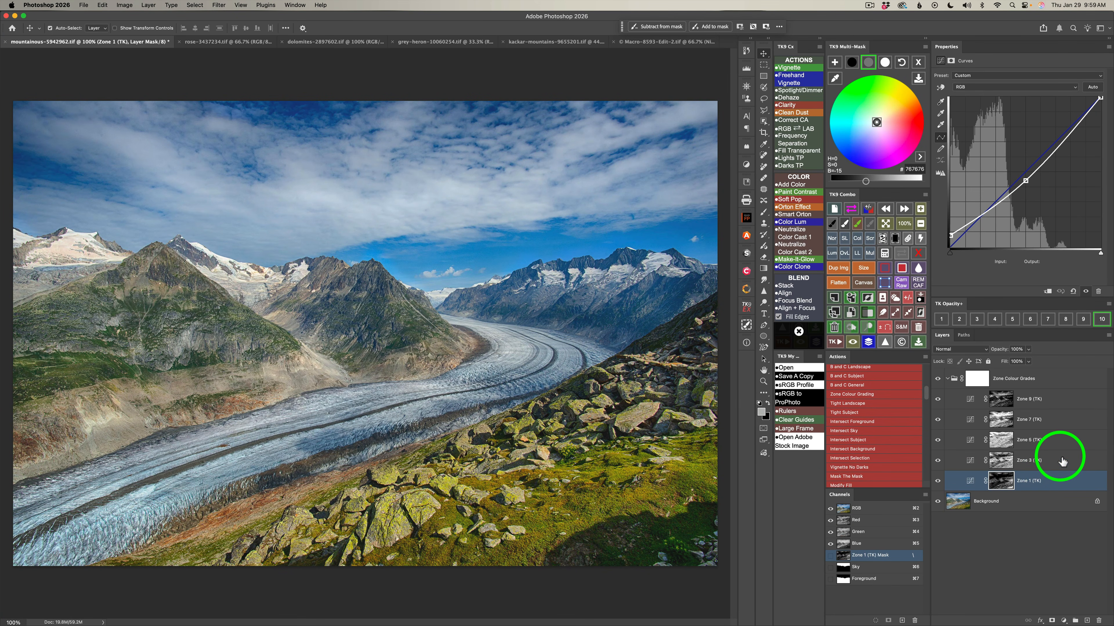
# Select the Zone 3 layer and check its mask coverage with the temporary color overlay.
pyautogui.click(1061, 463)
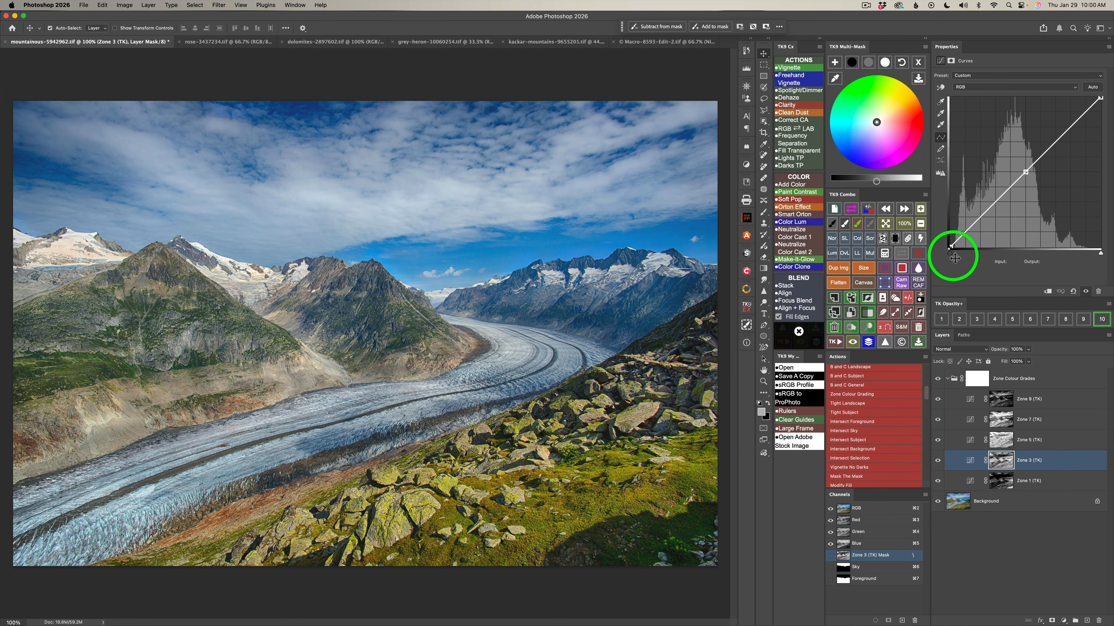
pyautogui.click(853, 213)
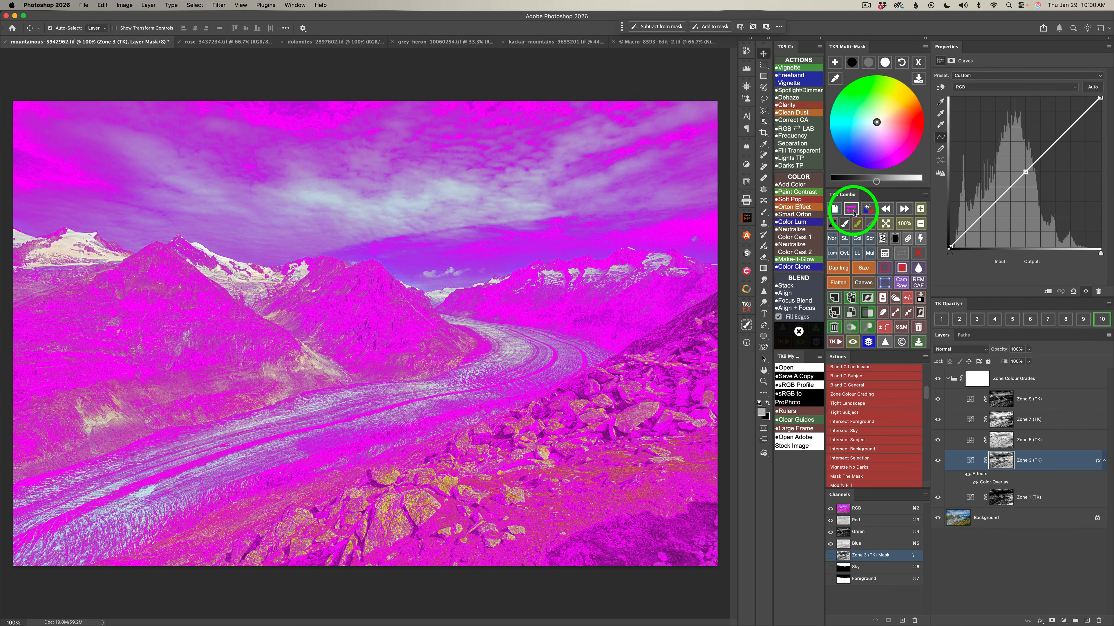
pyautogui.click(853, 213)
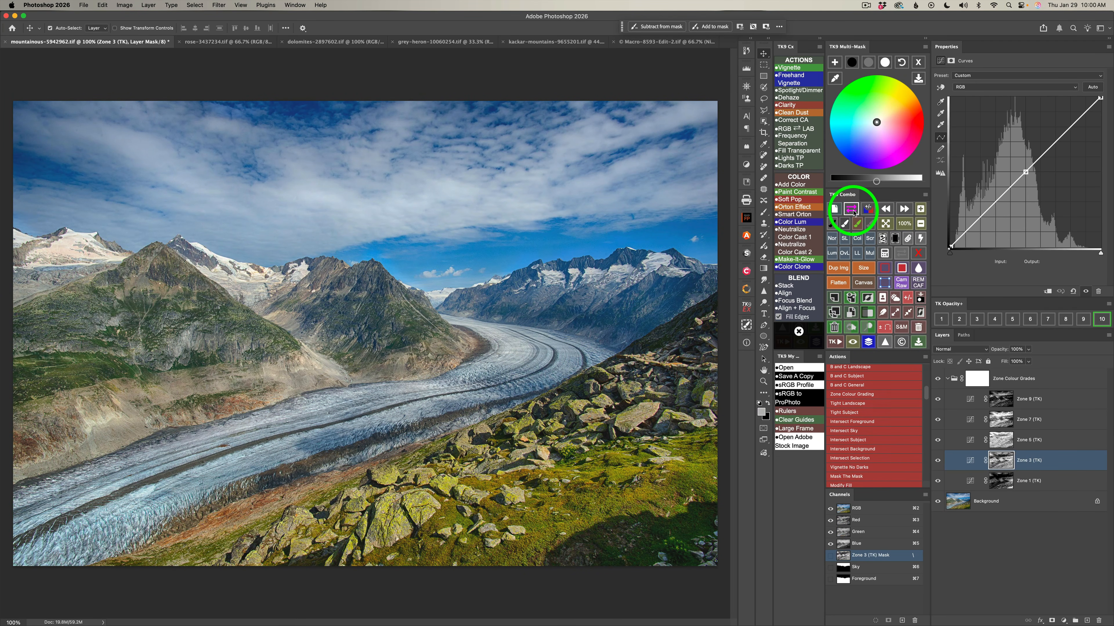
# Grade the Zone 3 layer's midtones to hue 33, saturation 42 and brightness -12, and compare the image with the layer hidden and shown.
pyautogui.click(869, 62)
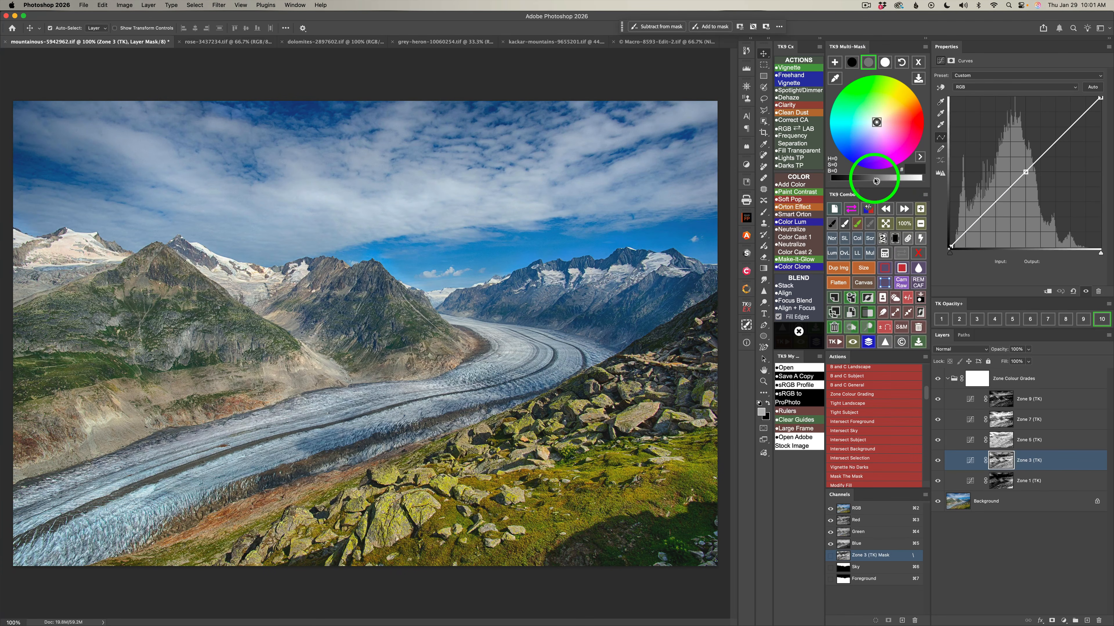
pyautogui.moveTo(877, 183); pyautogui.dragTo(869, 184)
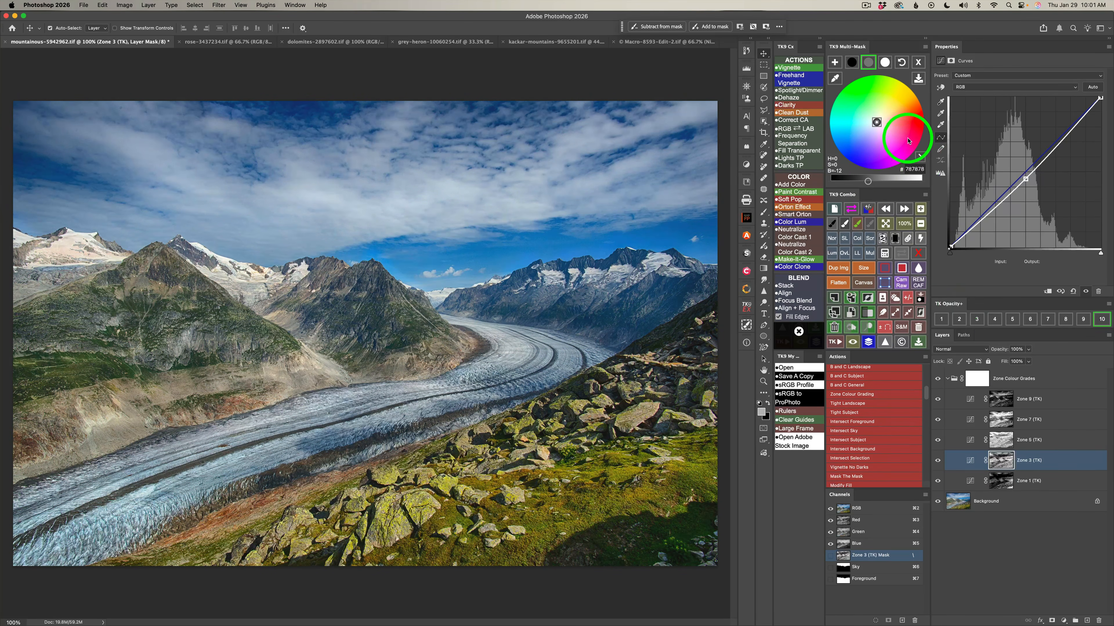
pyautogui.click(893, 112)
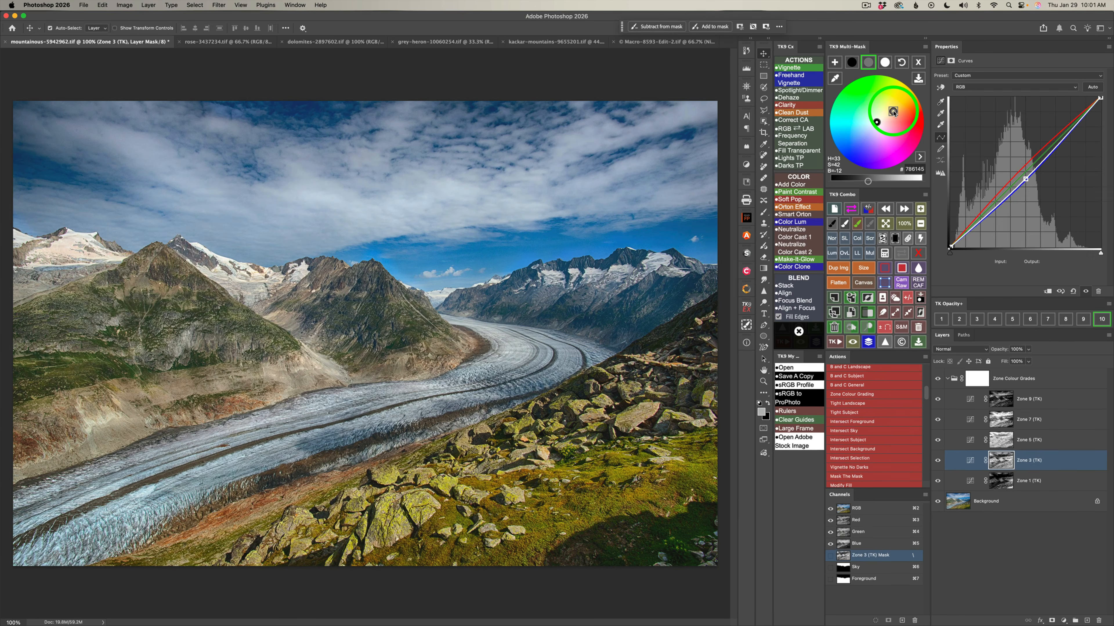
pyautogui.click(1018, 547)
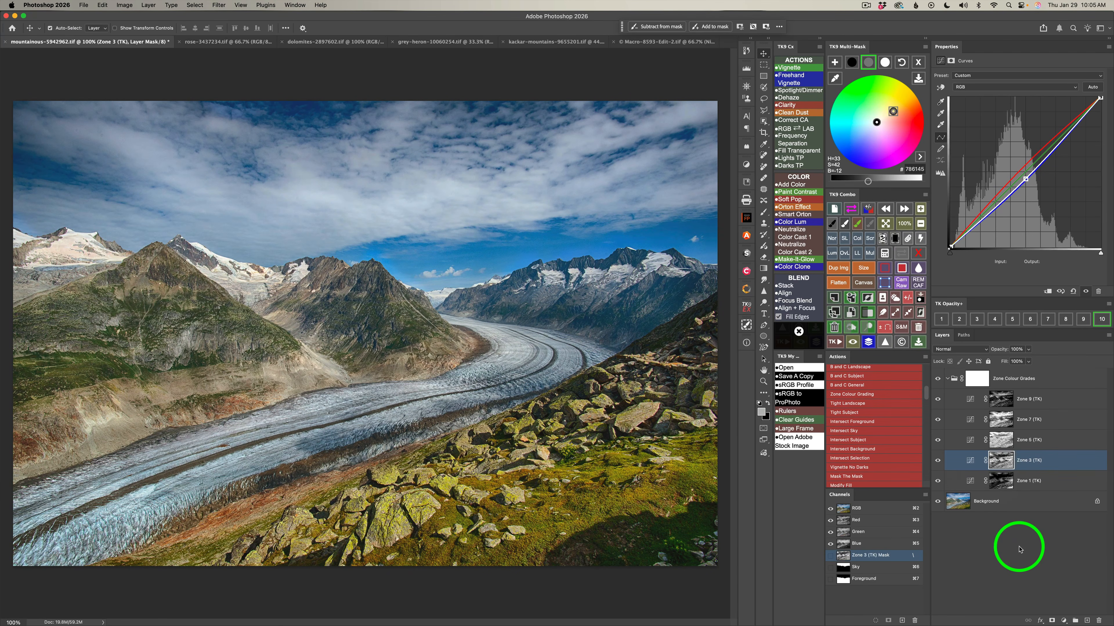
pyautogui.click(938, 460)
pyautogui.click(938, 460)
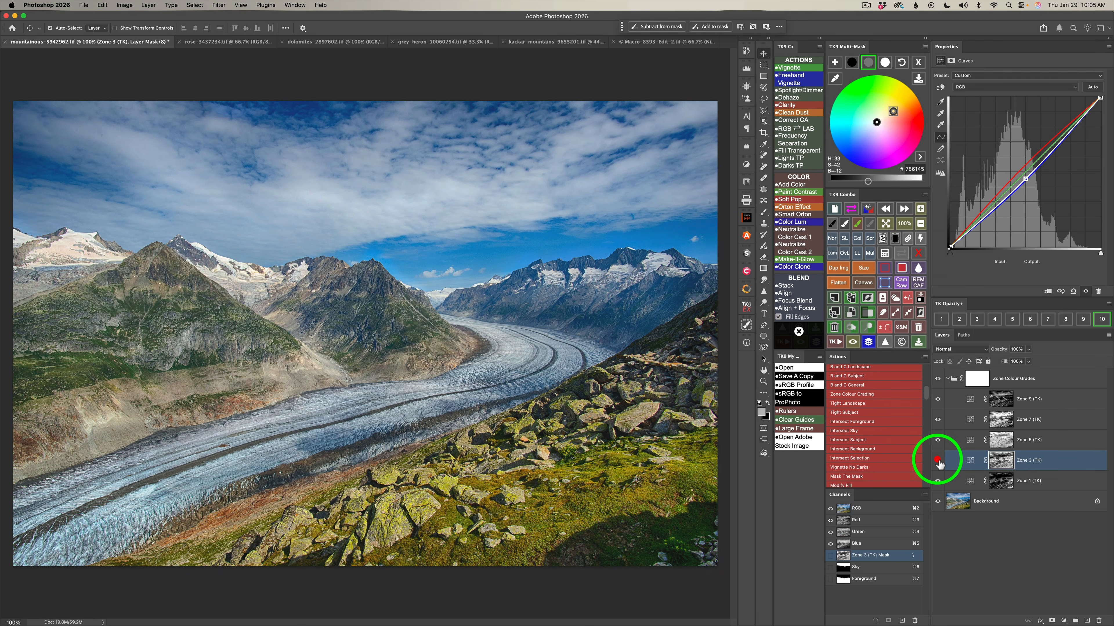
# Select the Zone 5 layer and check its mask coverage with the temporary color overlay.
pyautogui.click(1074, 440)
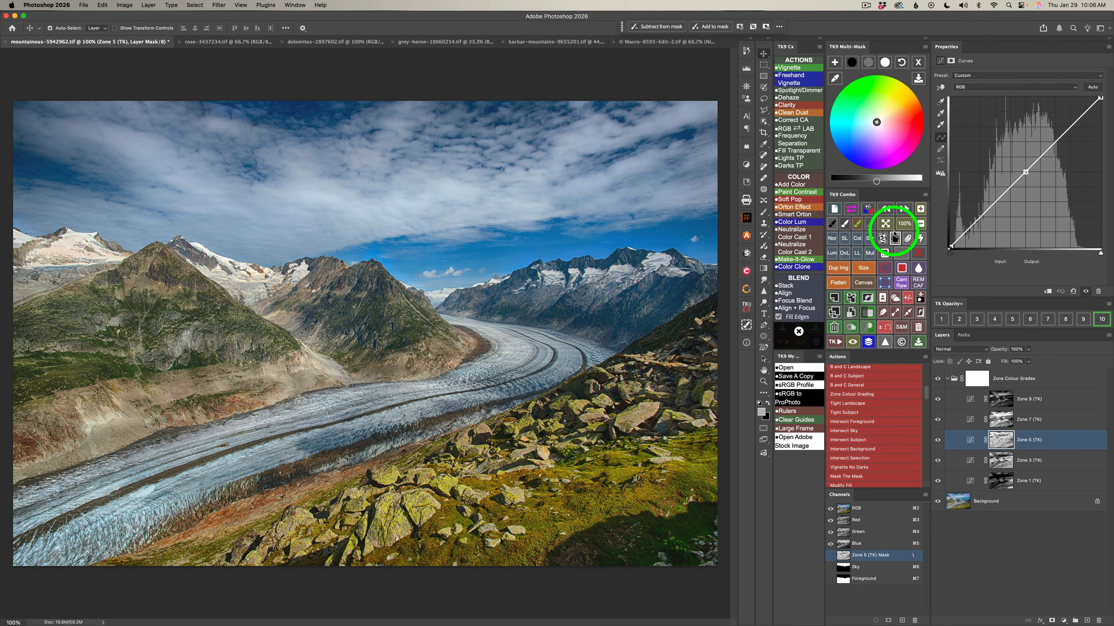
pyautogui.click(852, 209)
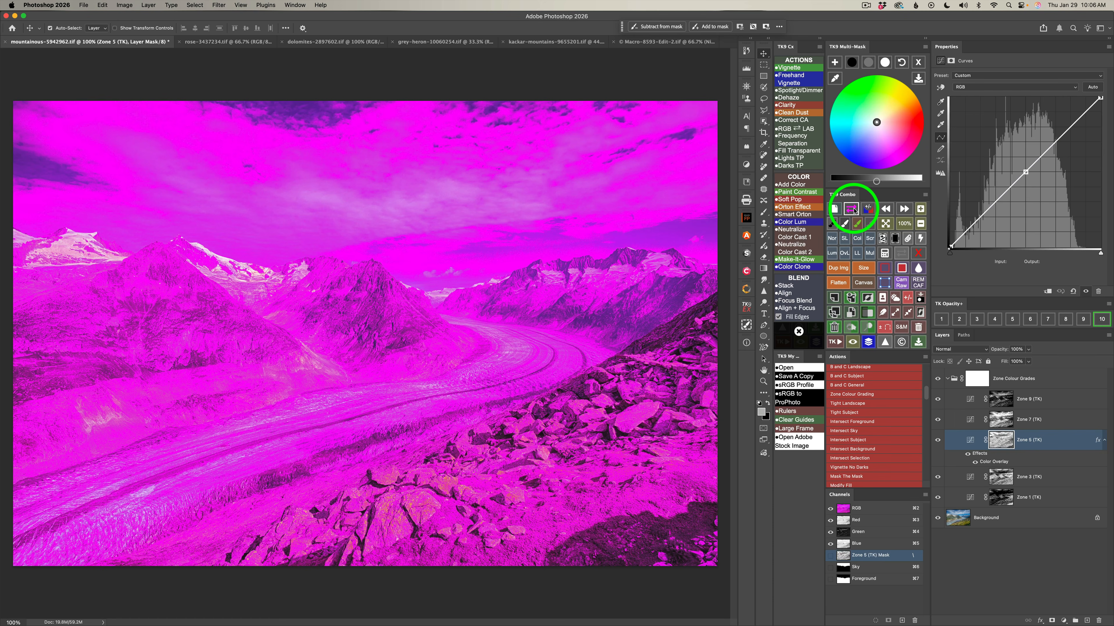
pyautogui.click(852, 210)
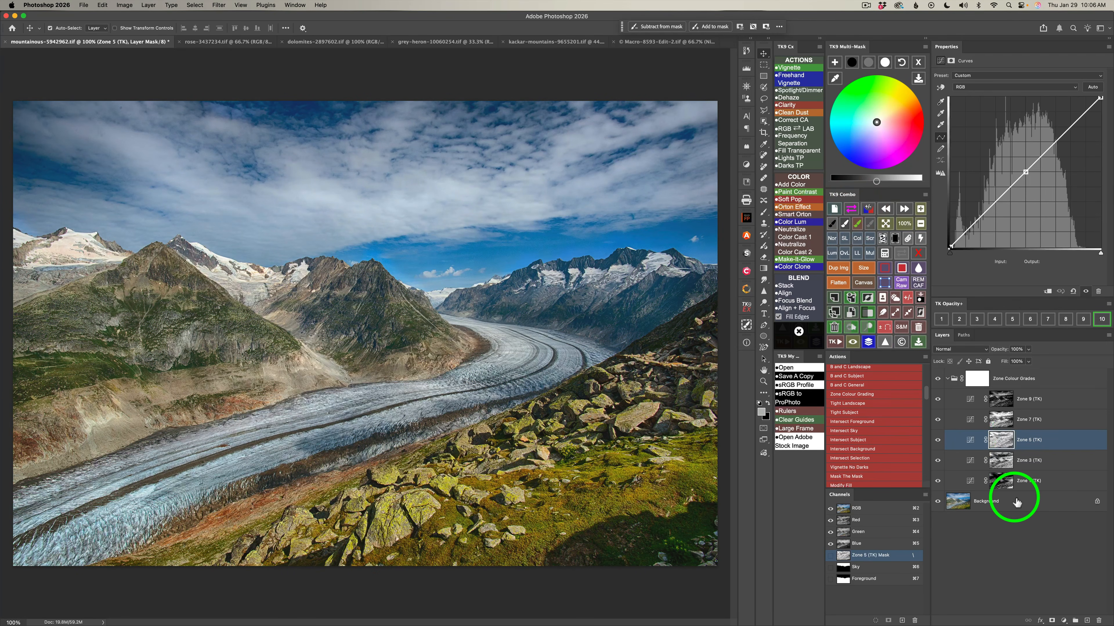
# Grade the Zone 5 layer's midtones to hue 36, saturation 43 and brightness 8.
pyautogui.click(870, 64)
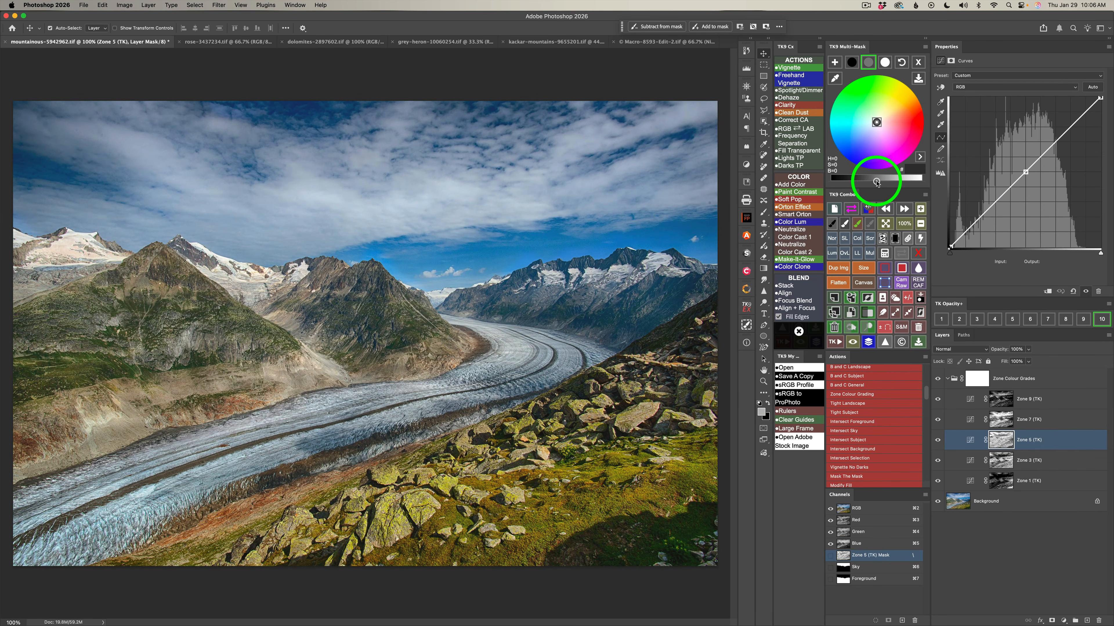
pyautogui.moveTo(876, 182); pyautogui.dragTo(882, 183)
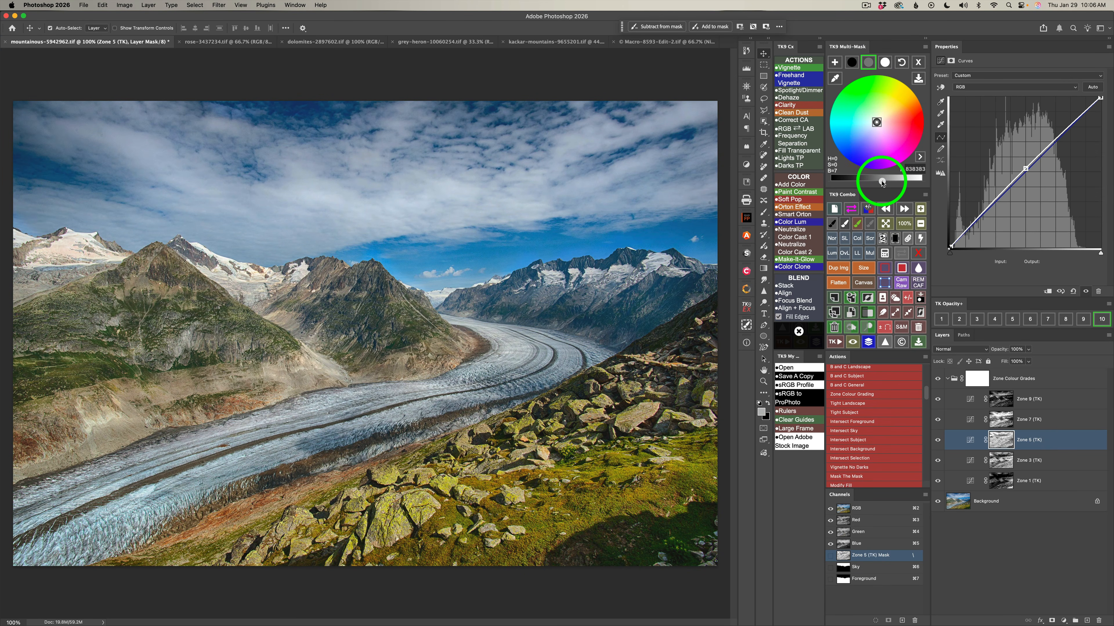
pyautogui.click(897, 130)
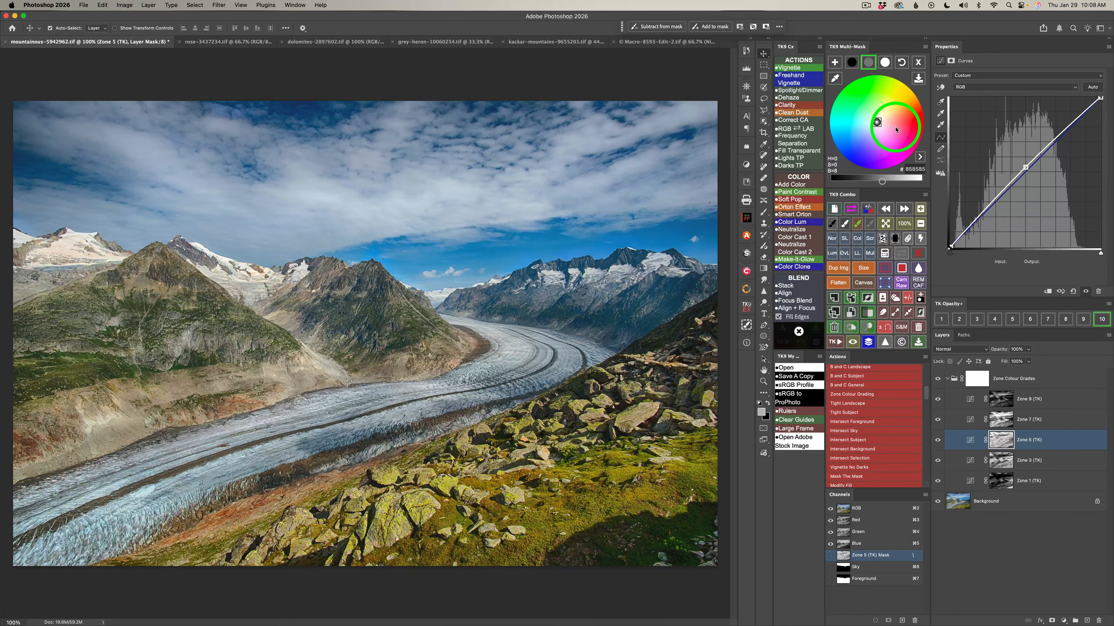
pyautogui.moveTo(897, 130); pyautogui.dragTo(894, 113)
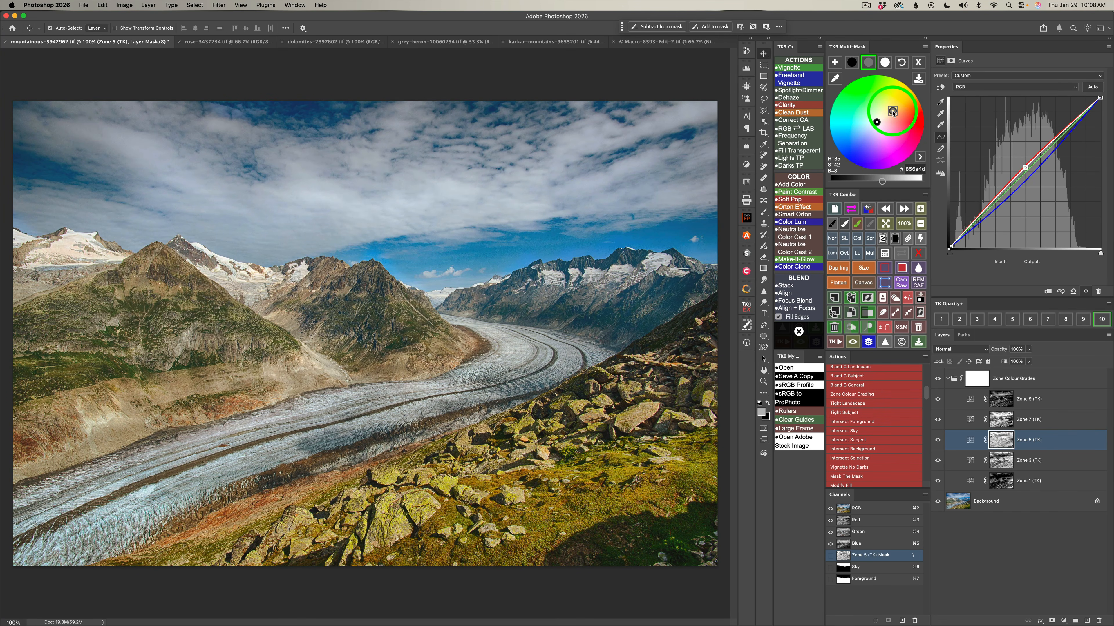
pyautogui.click(892, 112)
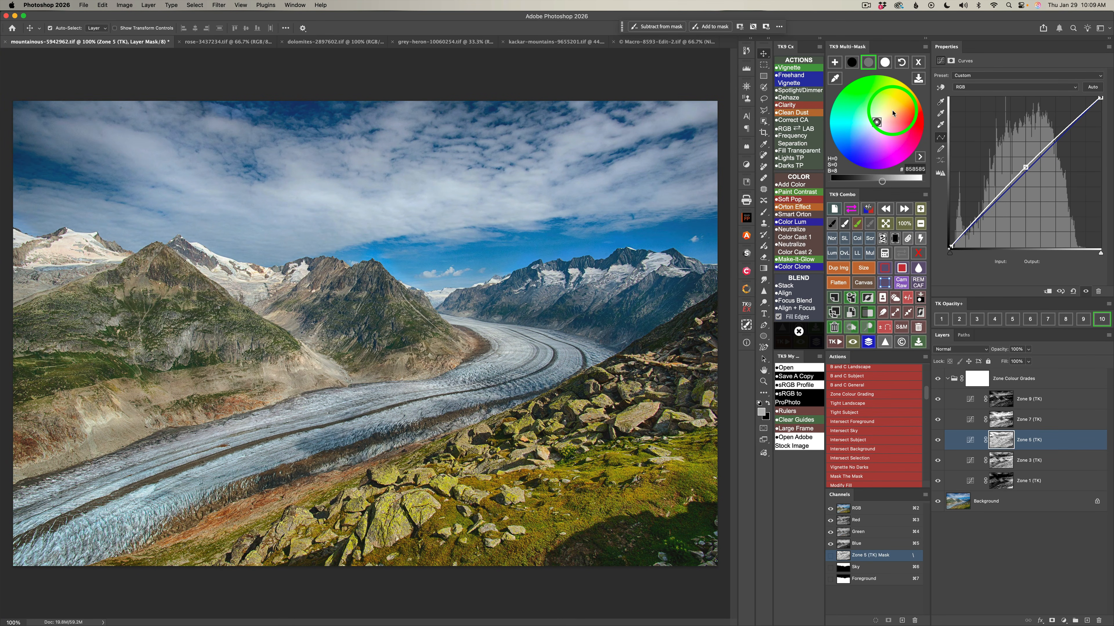
pyautogui.click(892, 111)
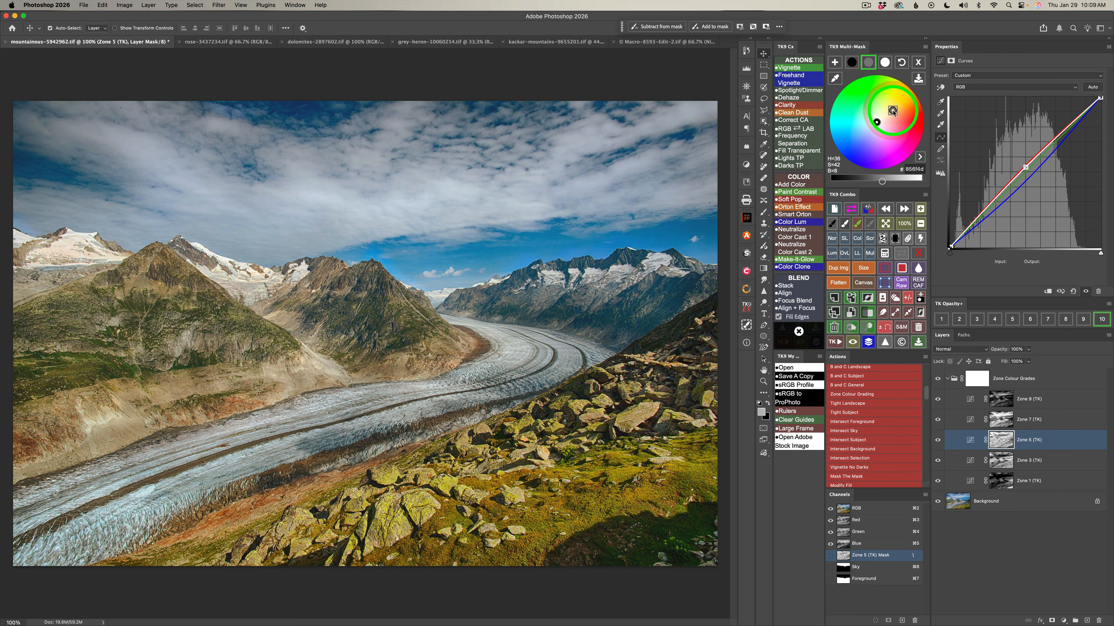
pyautogui.click(885, 107)
pyautogui.click(893, 112)
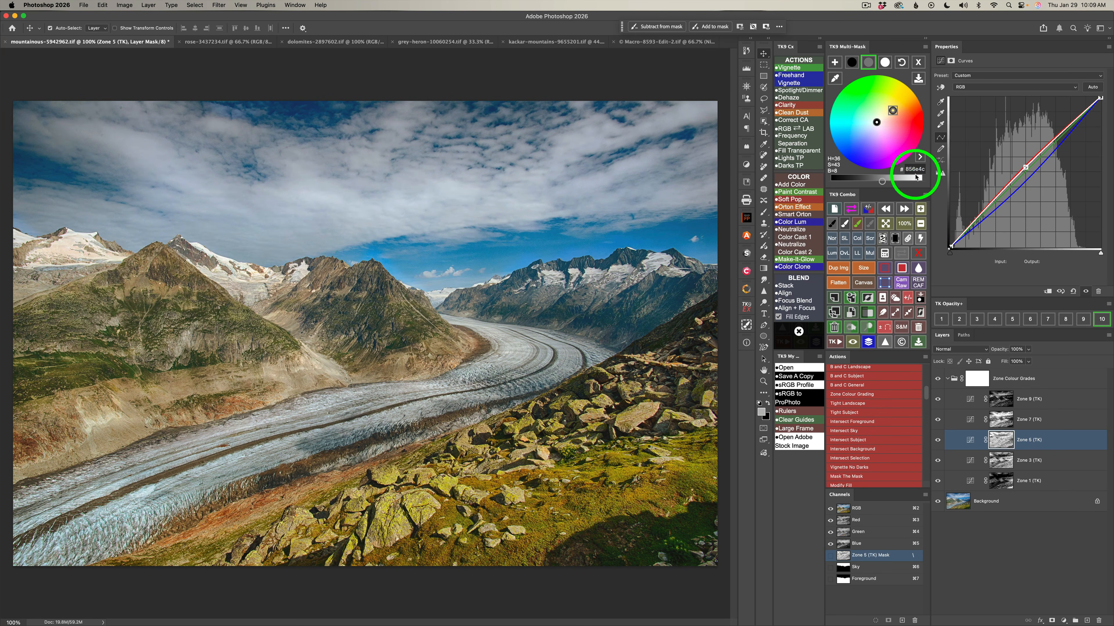
# Set the Zone 5 layer's shadow brightness to -10, and compare the image with the layer hidden and shown.
pyautogui.click(852, 62)
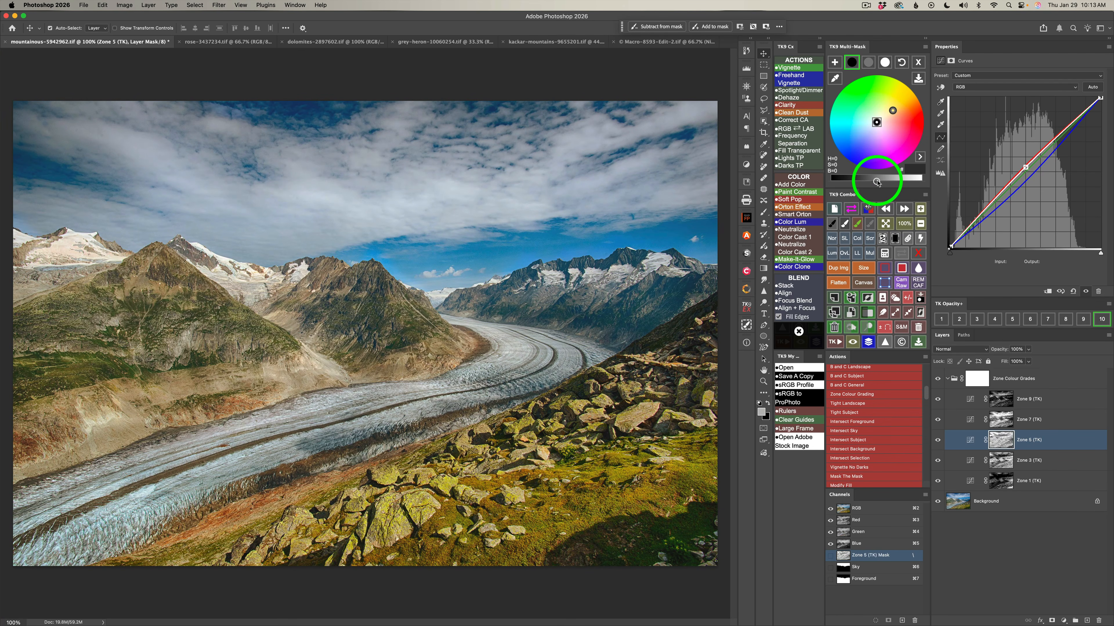
pyautogui.moveTo(877, 182); pyautogui.dragTo(870, 183)
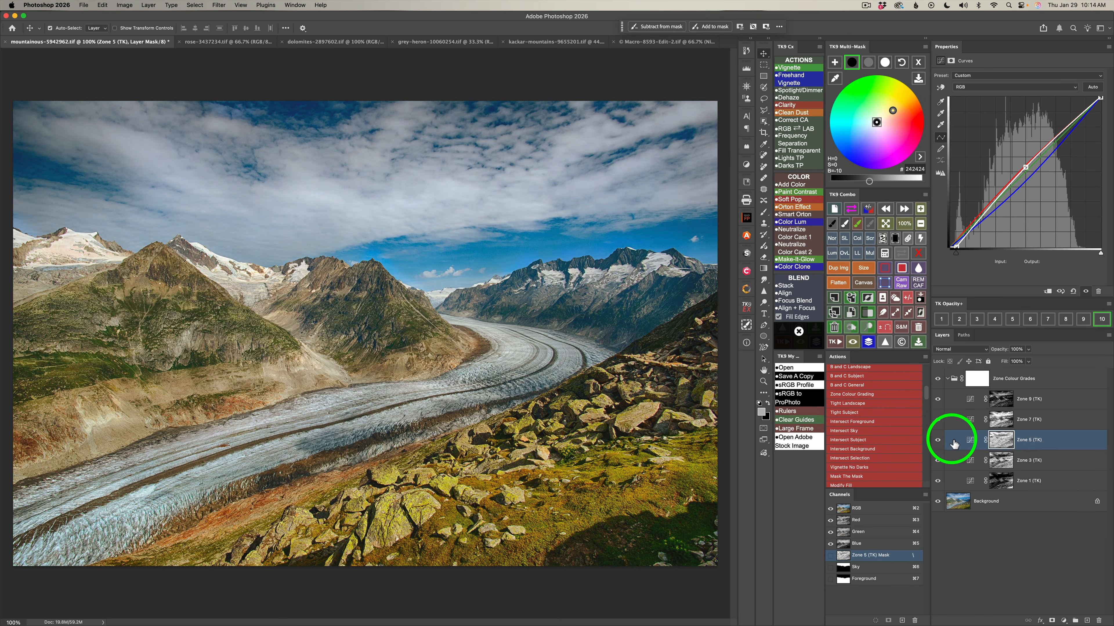
pyautogui.click(937, 440)
pyautogui.click(937, 440)
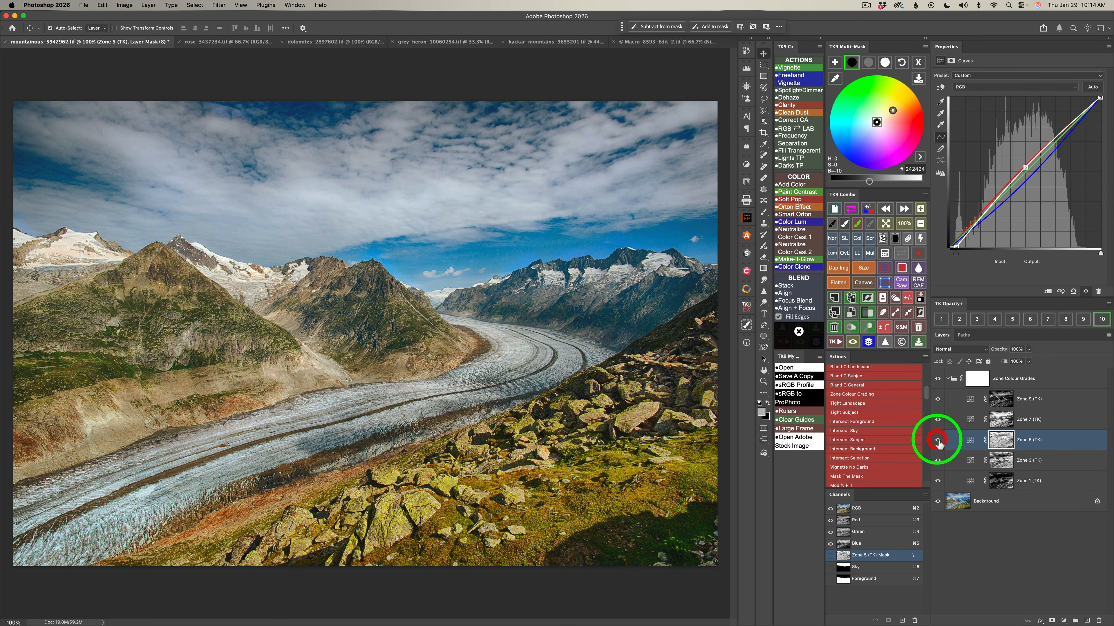
# Select the Zone 7 layer and check its mask coverage with the temporary color overlay.
pyautogui.click(1058, 420)
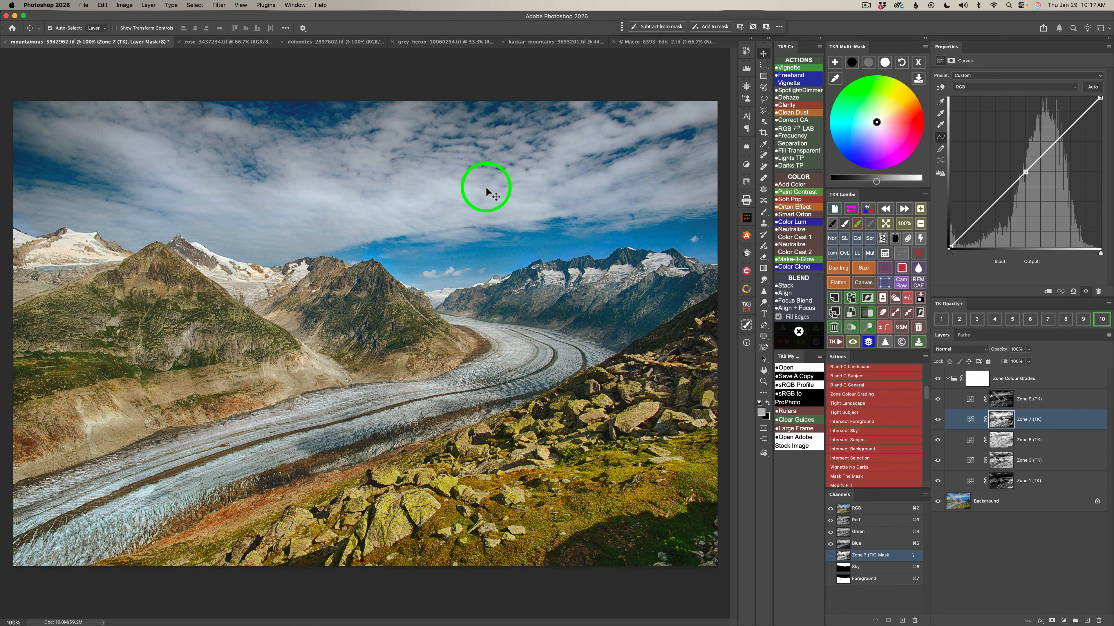
pyautogui.click(851, 210)
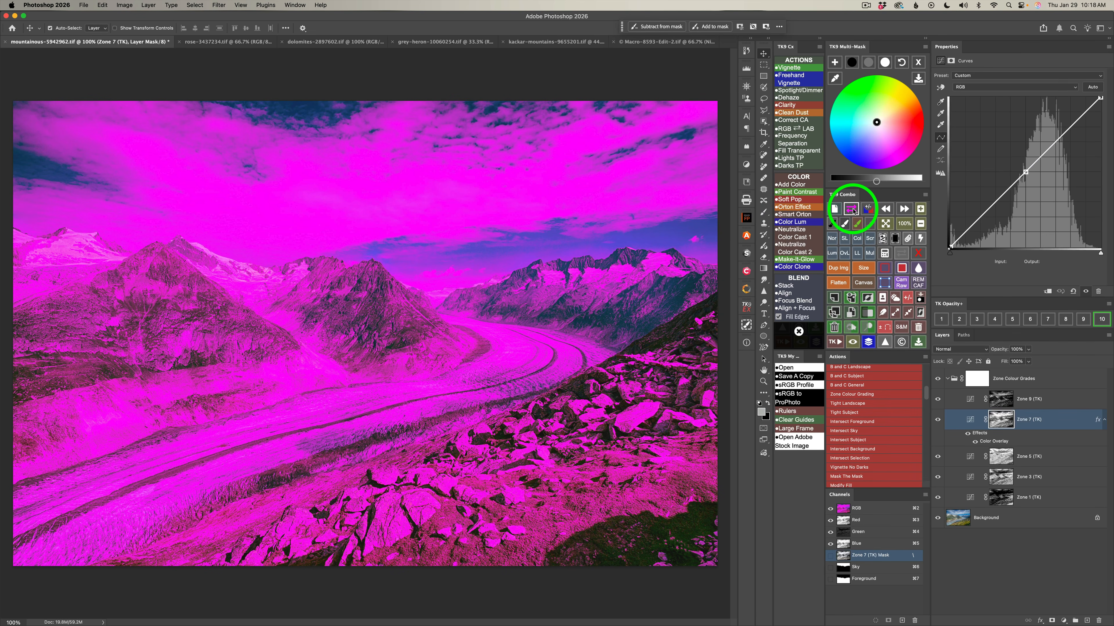
pyautogui.click(852, 210)
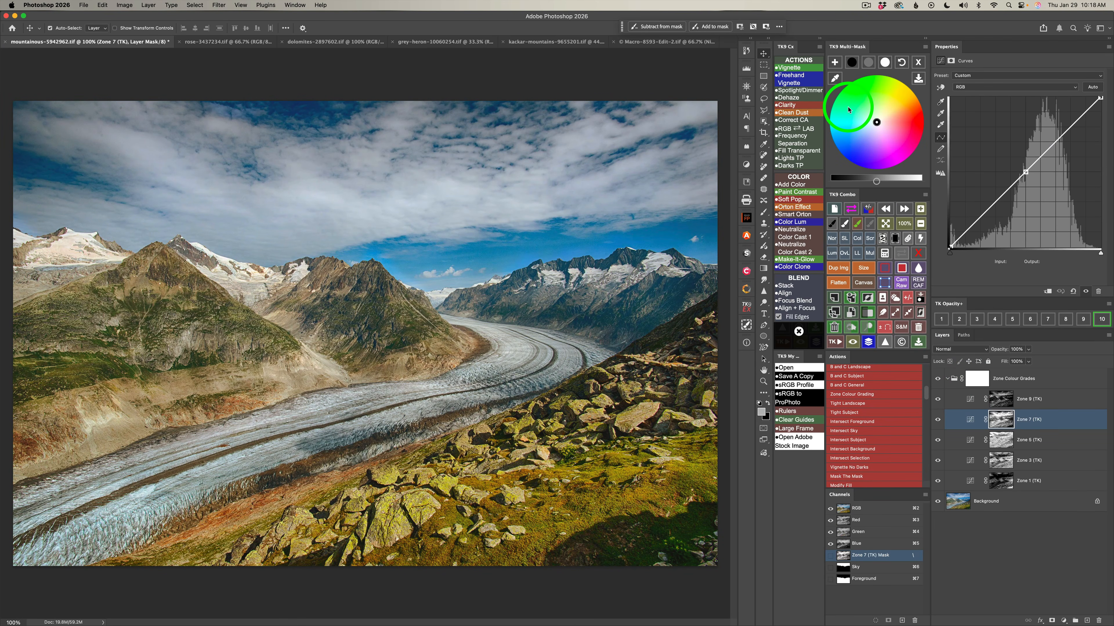
# Grade the Zone 7 layer's midtones to hue 38, saturation 30 and brightness 11.
pyautogui.click(869, 62)
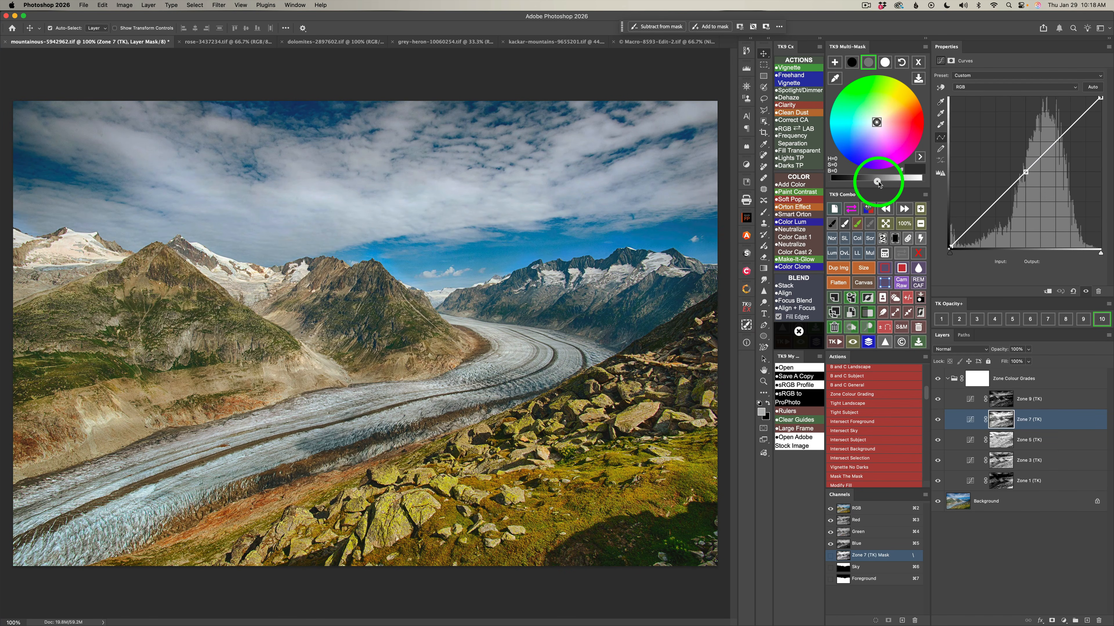
pyautogui.moveTo(880, 183); pyautogui.dragTo(886, 184)
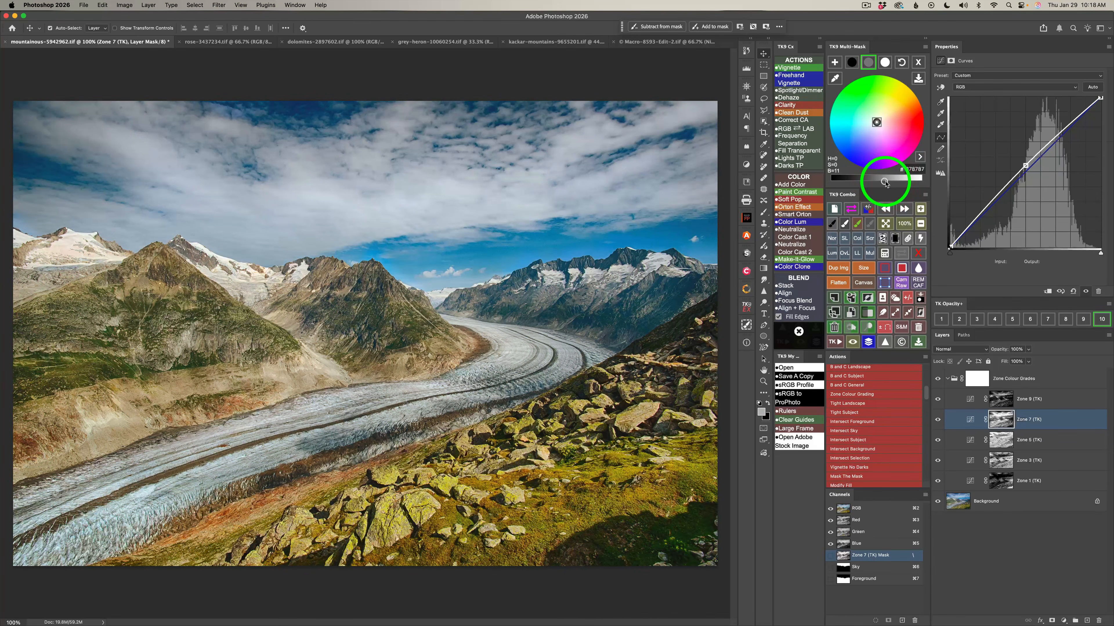
pyautogui.click(888, 116)
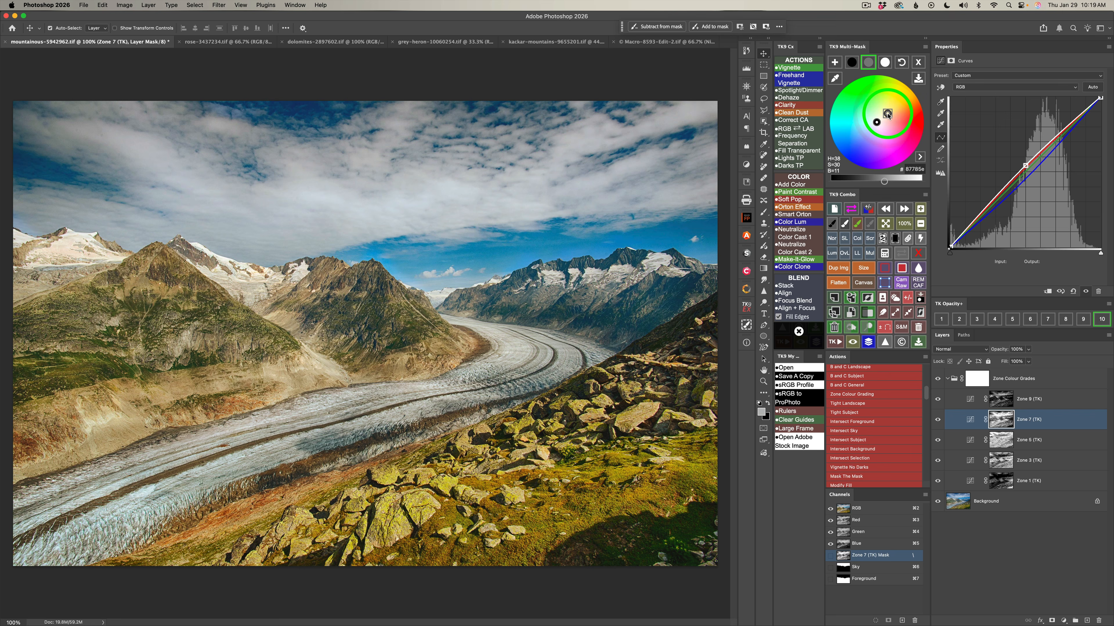
# Set the Zone 7 layer's highlight brightness to 23, and compare the image with the layer hidden and shown.
pyautogui.click(886, 63)
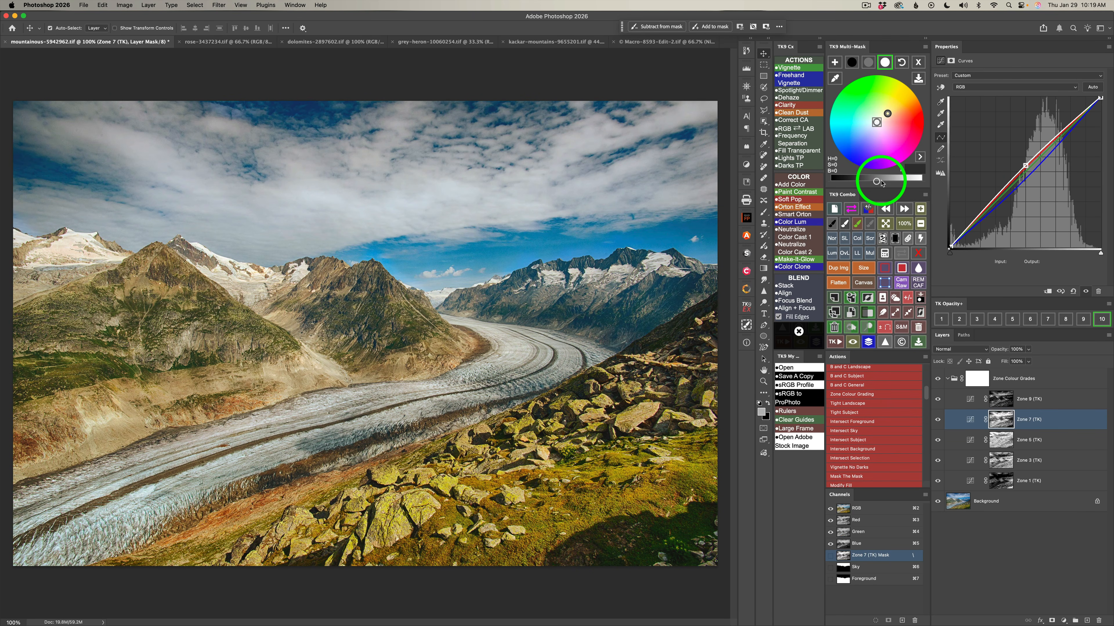
pyautogui.moveTo(876, 181); pyautogui.dragTo(893, 182)
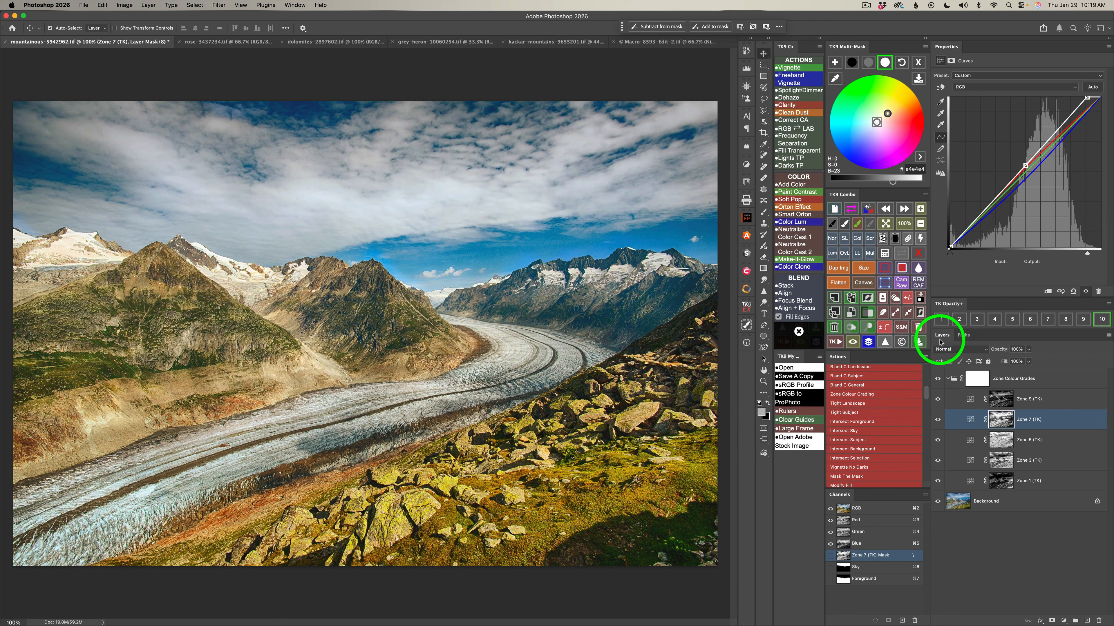
pyautogui.click(938, 420)
pyautogui.click(938, 420)
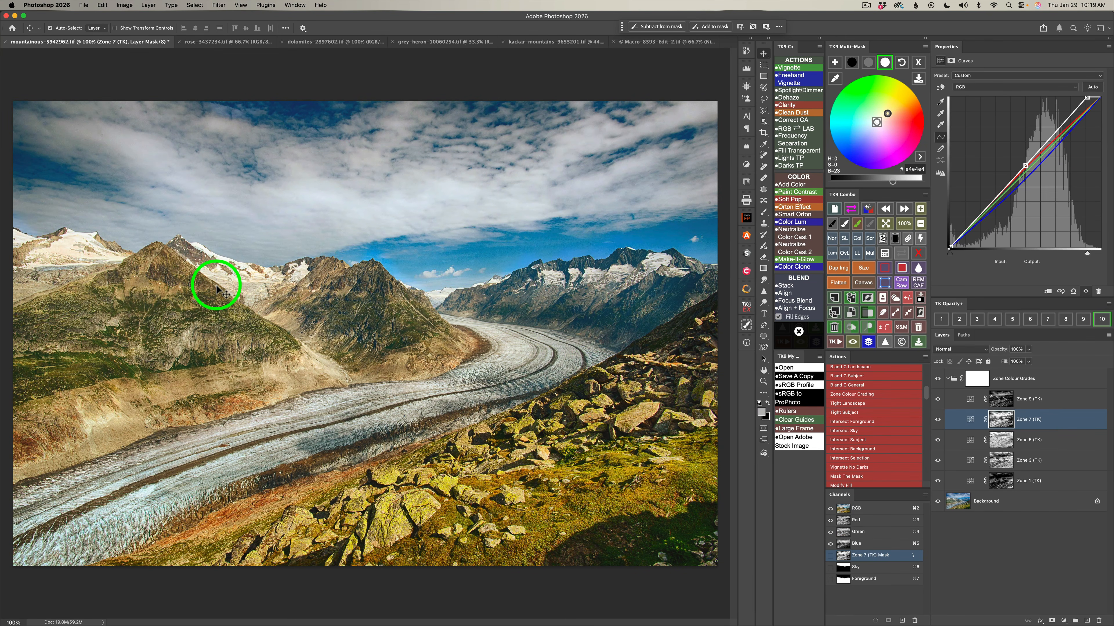
# Select the Zone 9 layer and check its mask coverage with the temporary color overlay.
pyautogui.click(1071, 399)
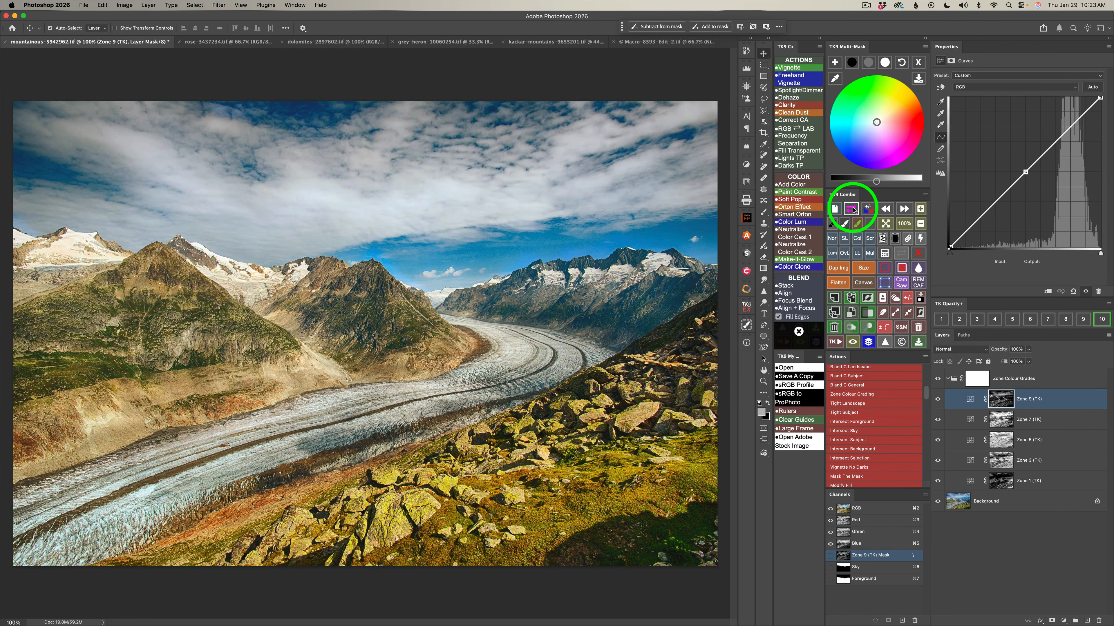
pyautogui.click(851, 209)
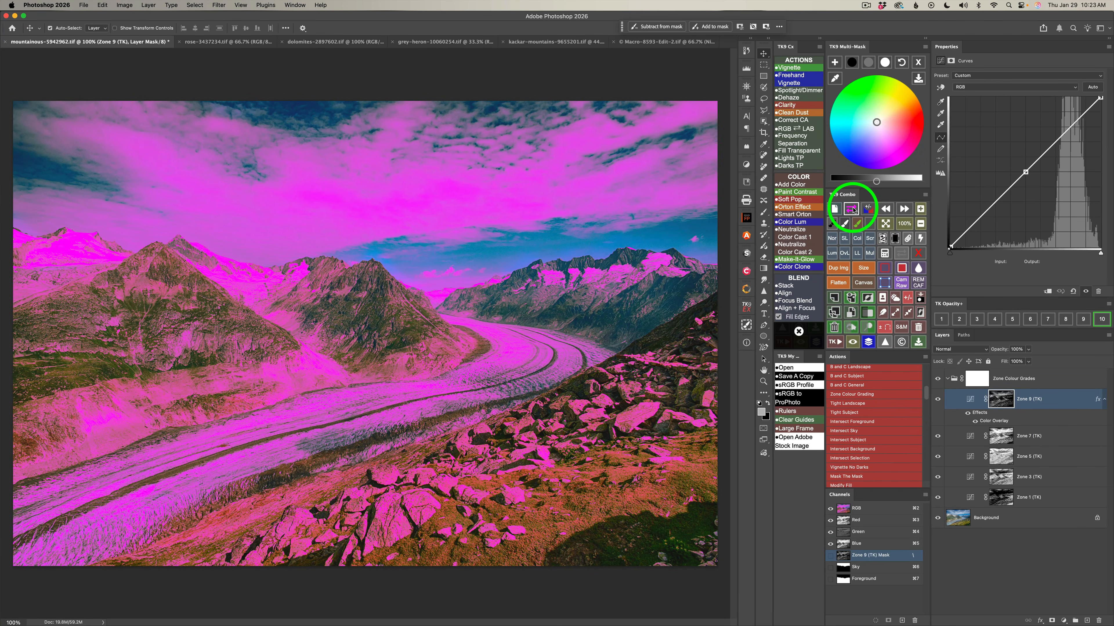
pyautogui.click(852, 210)
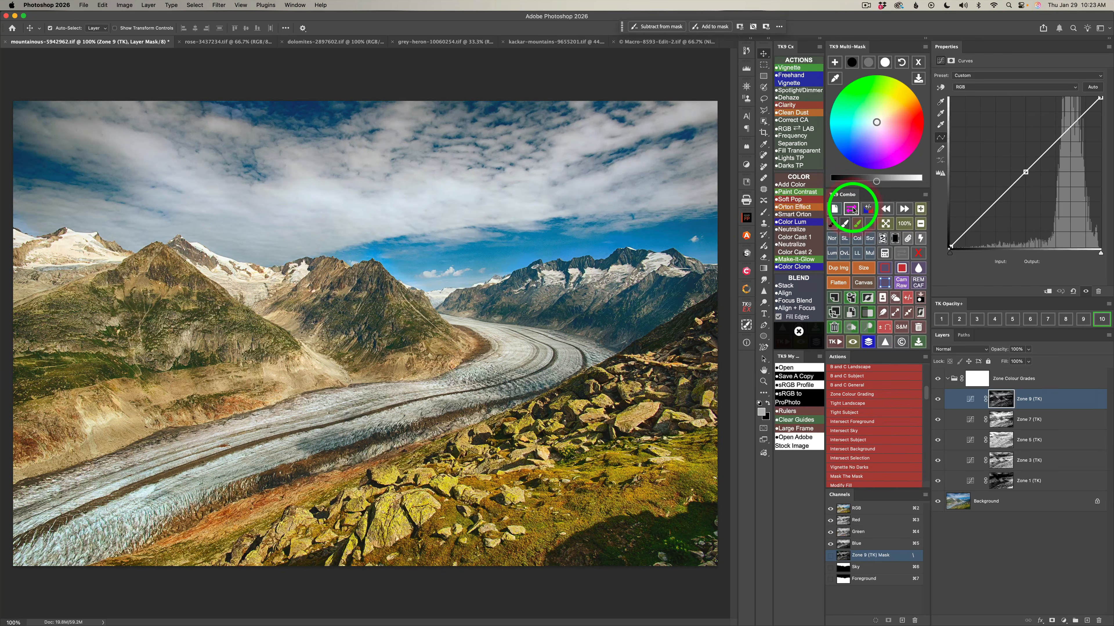
# Set the Zone 9 layer's midtone brightness to 17, leaving its hue and saturation at 0.
pyautogui.click(869, 64)
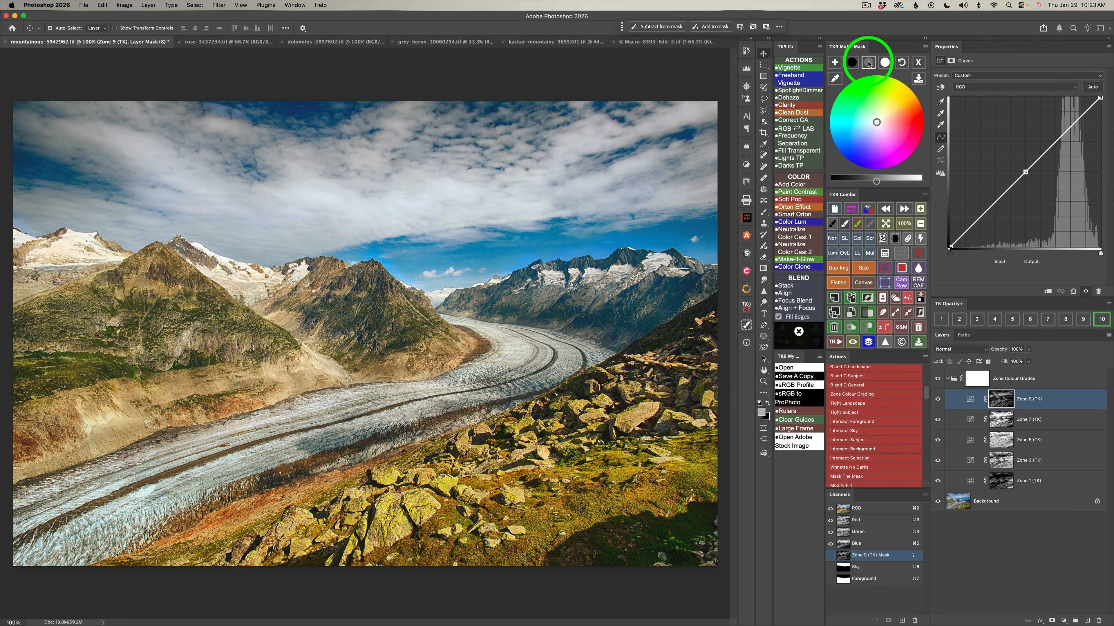
pyautogui.click(877, 181)
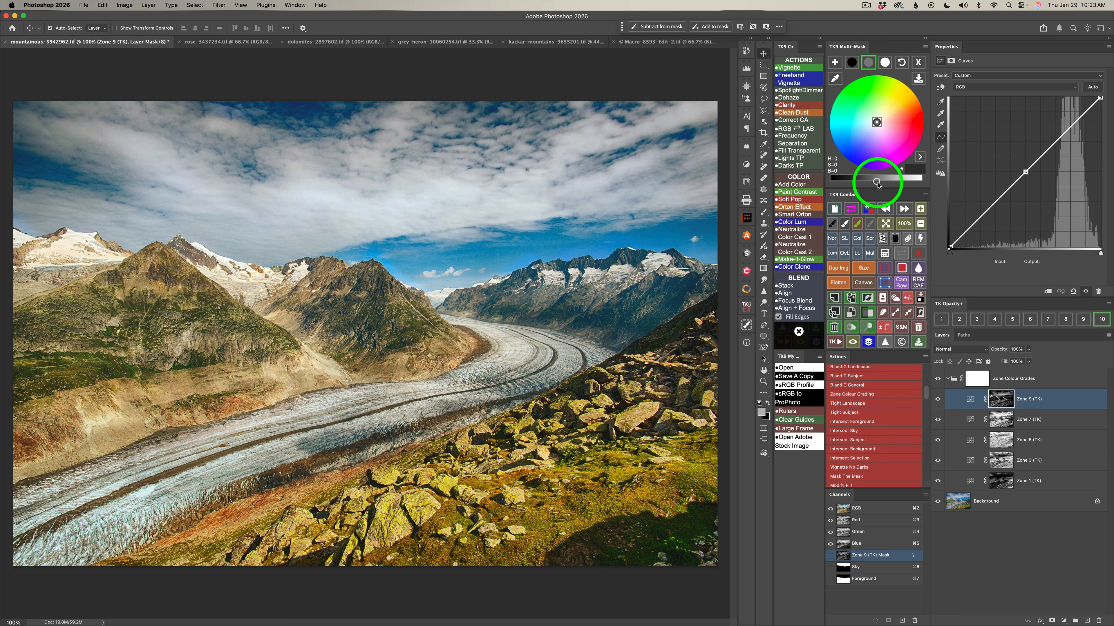
pyautogui.moveTo(877, 181); pyautogui.dragTo(889, 182)
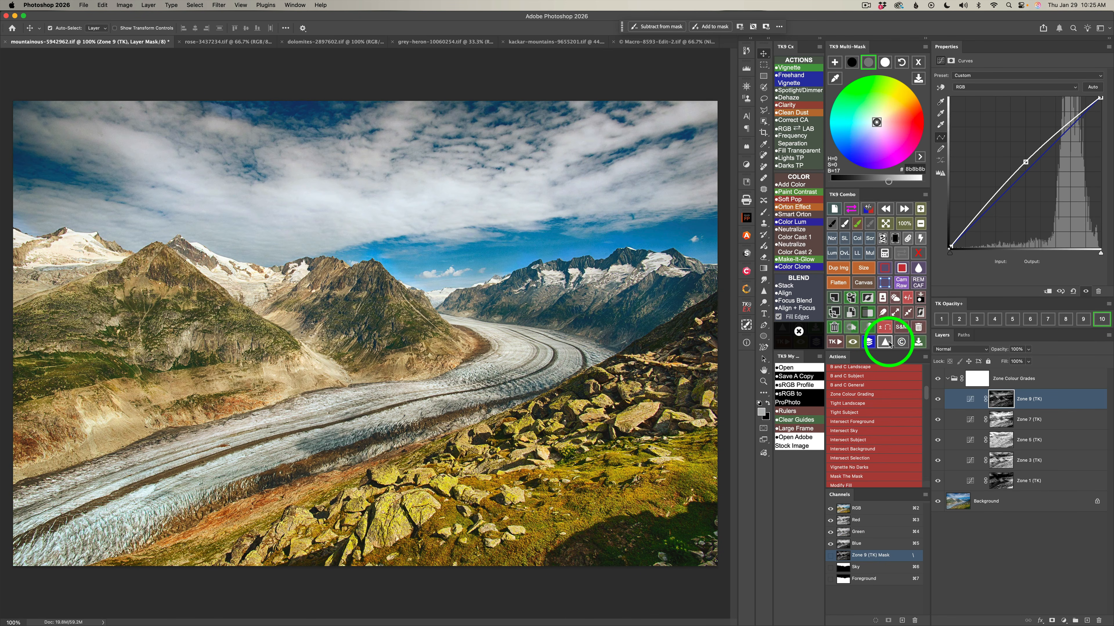
pyautogui.click(895, 299)
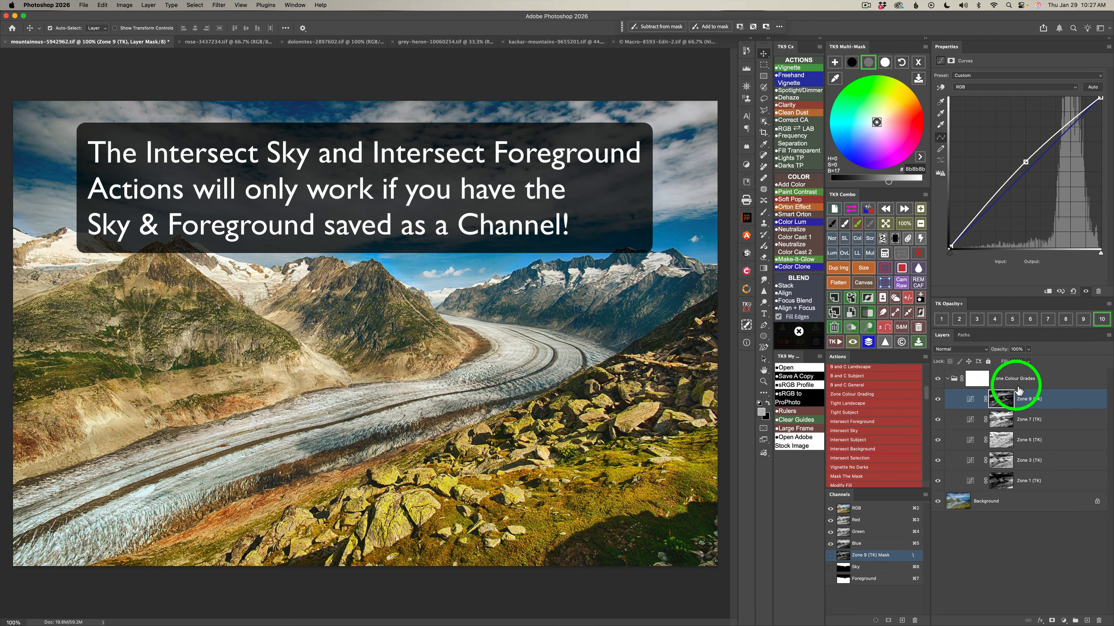
# Restrict the Zone Colour Grades group's mask to the foreground with the Intersect Foreground action, and compare the image with the group hidden and shown.
pyautogui.click(1055, 377)
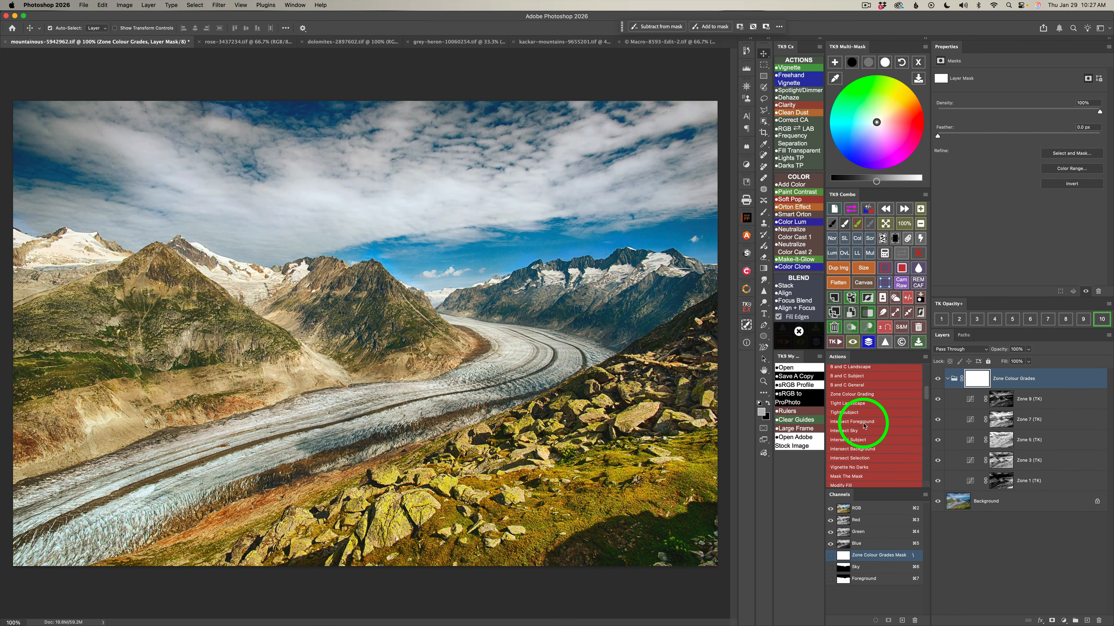
pyautogui.click(864, 421)
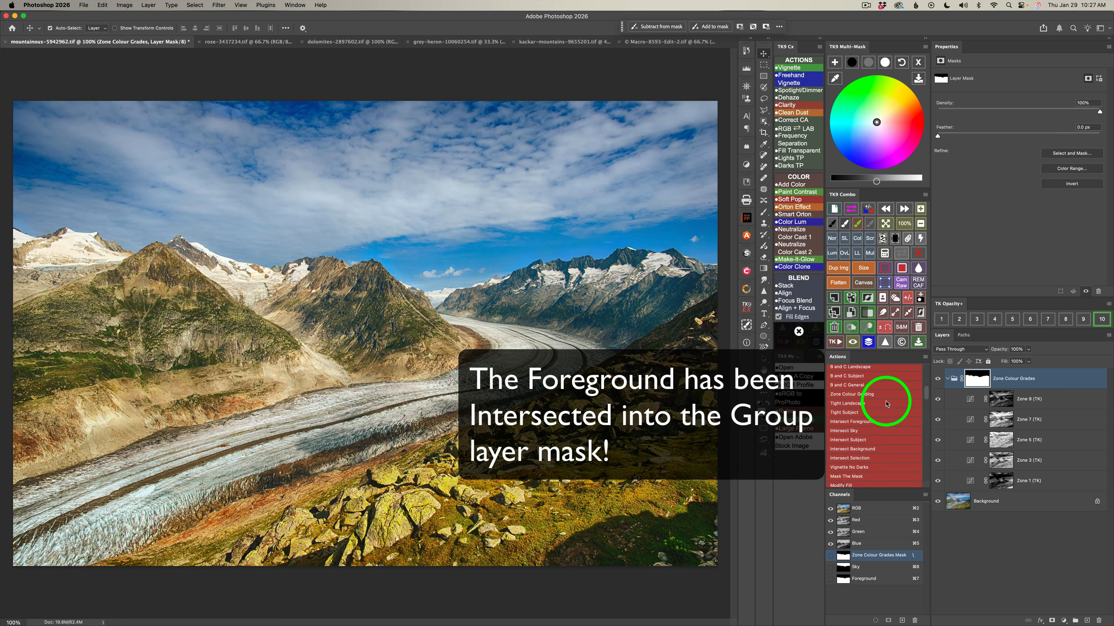
pyautogui.click(938, 379)
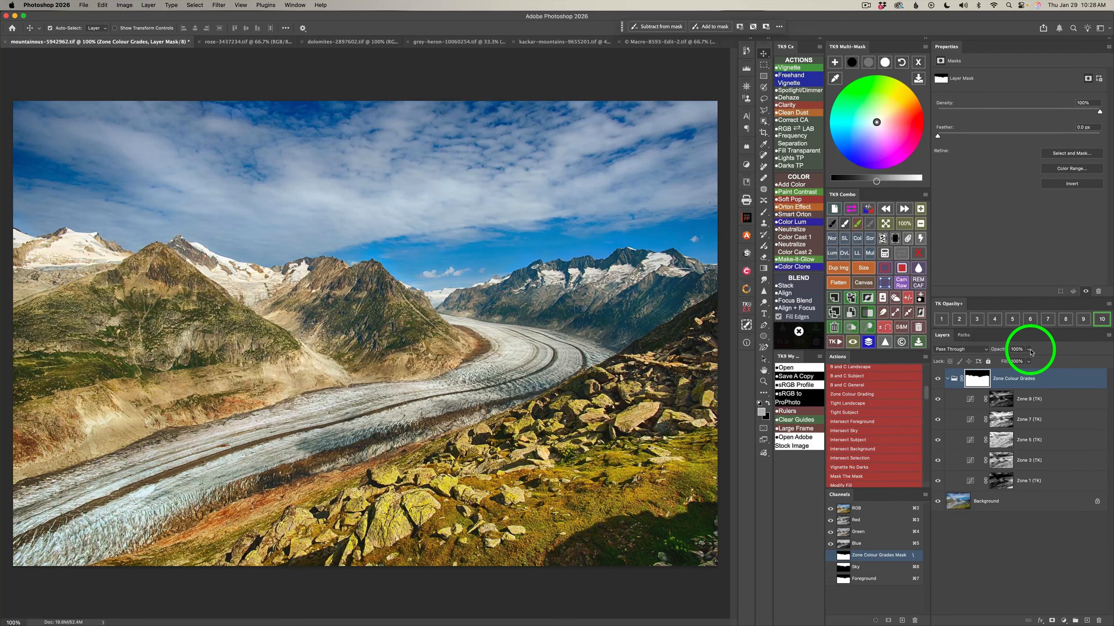
# Compare the image with and without the Zone Colour Grades group's effect, and reduce the group's opacity to 60%.
pyautogui.moveTo(1029, 351); pyautogui.dragTo(1101, 361)
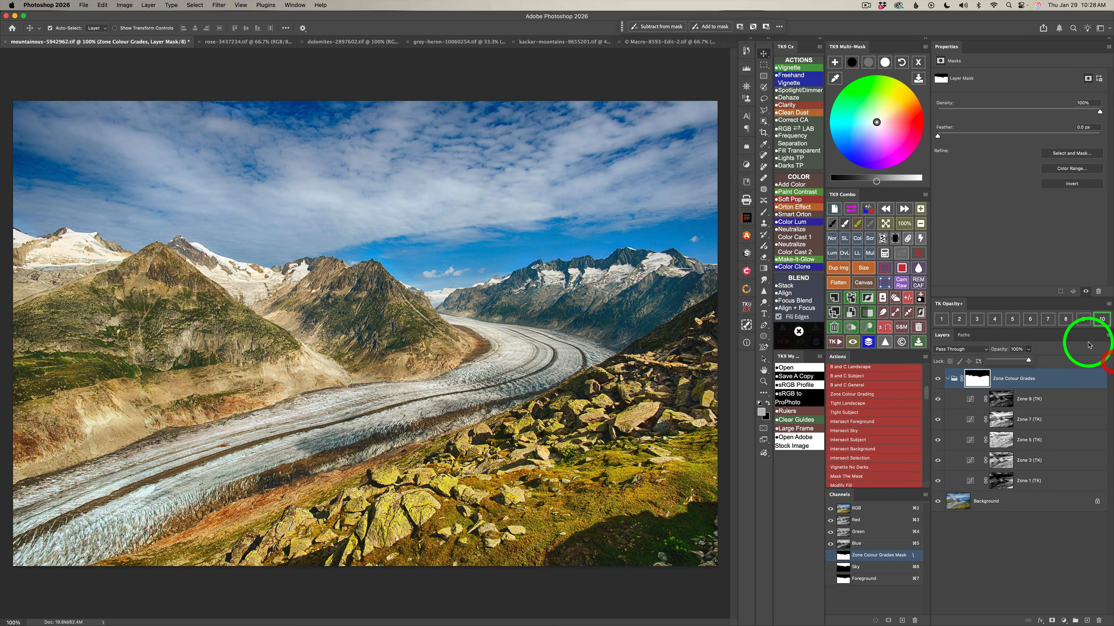
pyautogui.click(1073, 342)
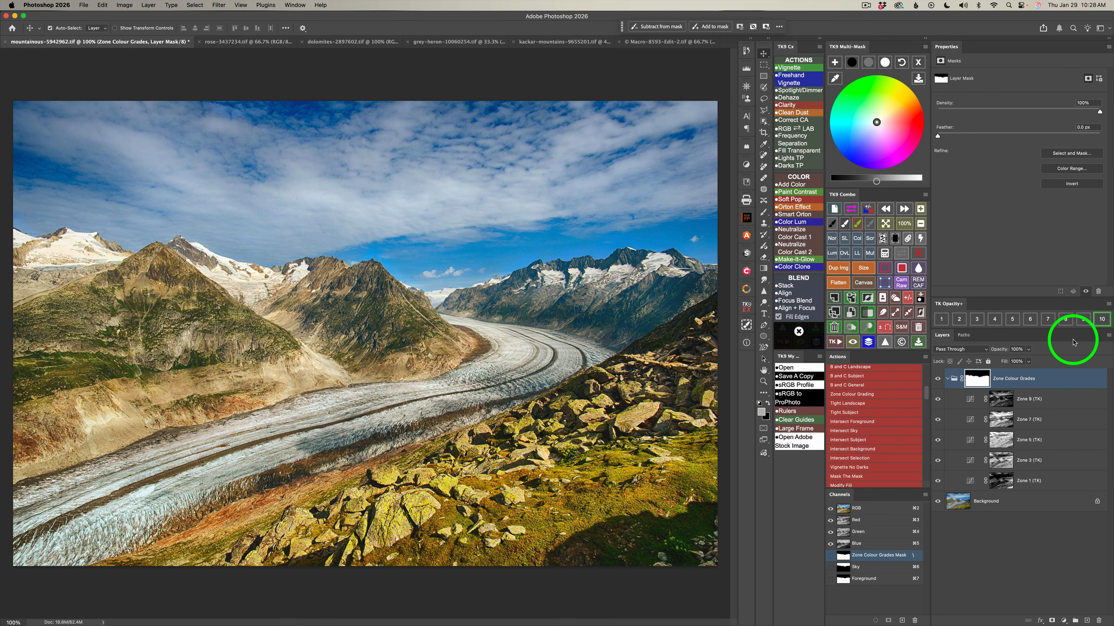
pyautogui.click(1102, 321)
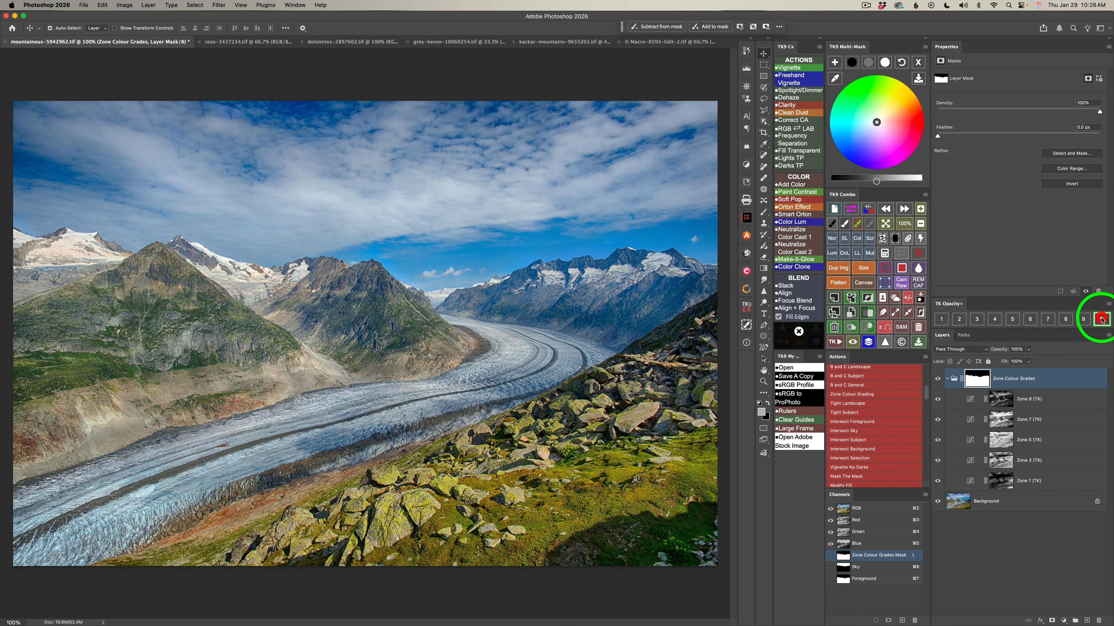
pyautogui.click(1102, 320)
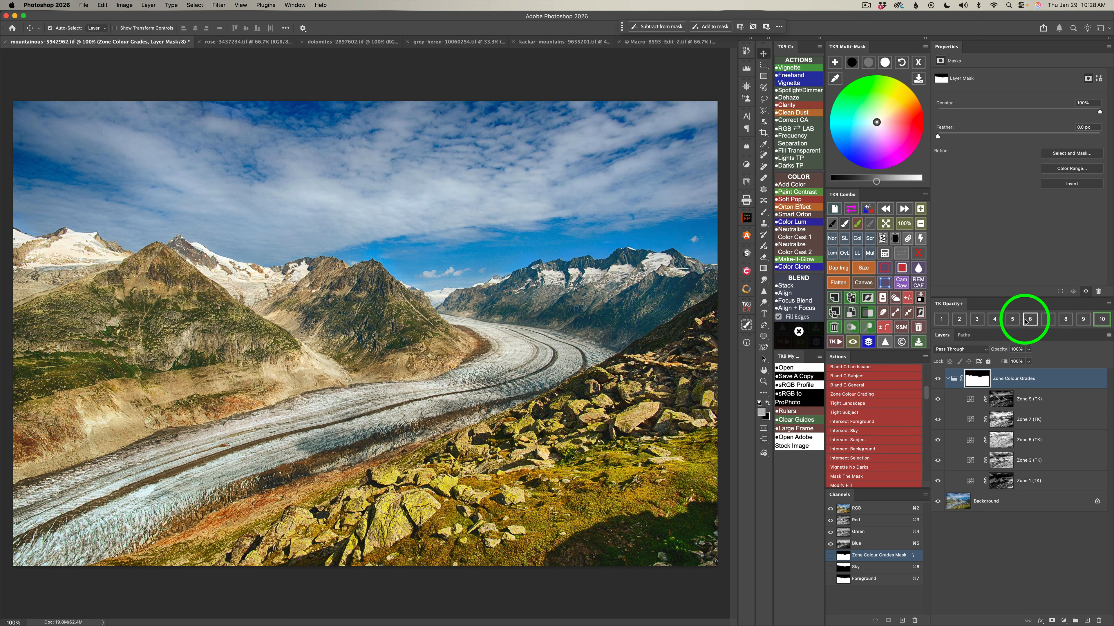
pyautogui.click(1012, 320)
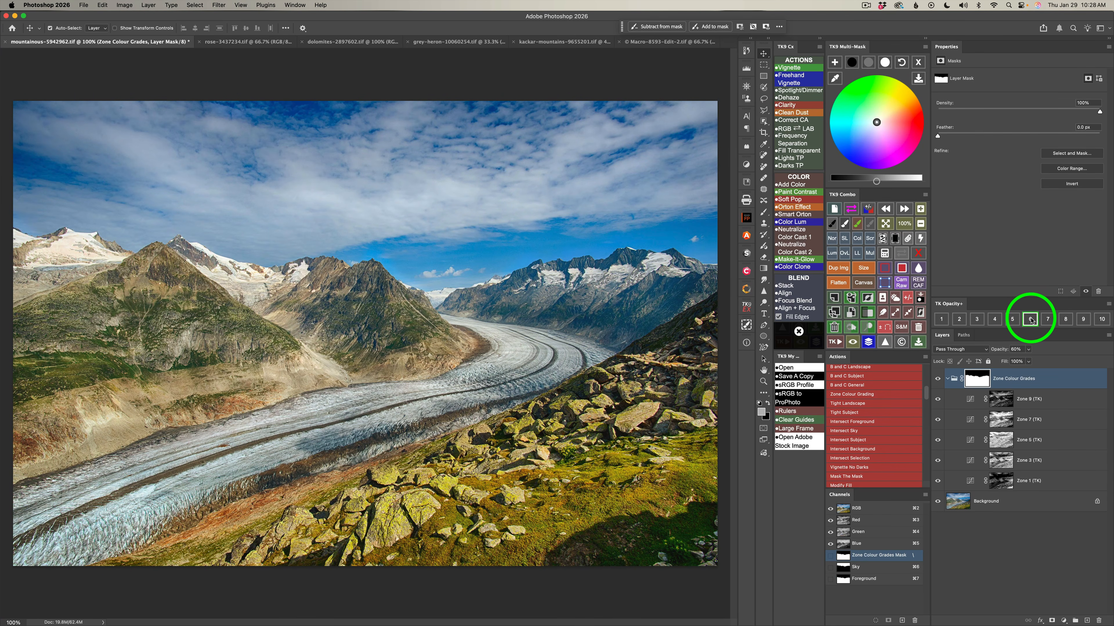
pyautogui.click(1030, 320)
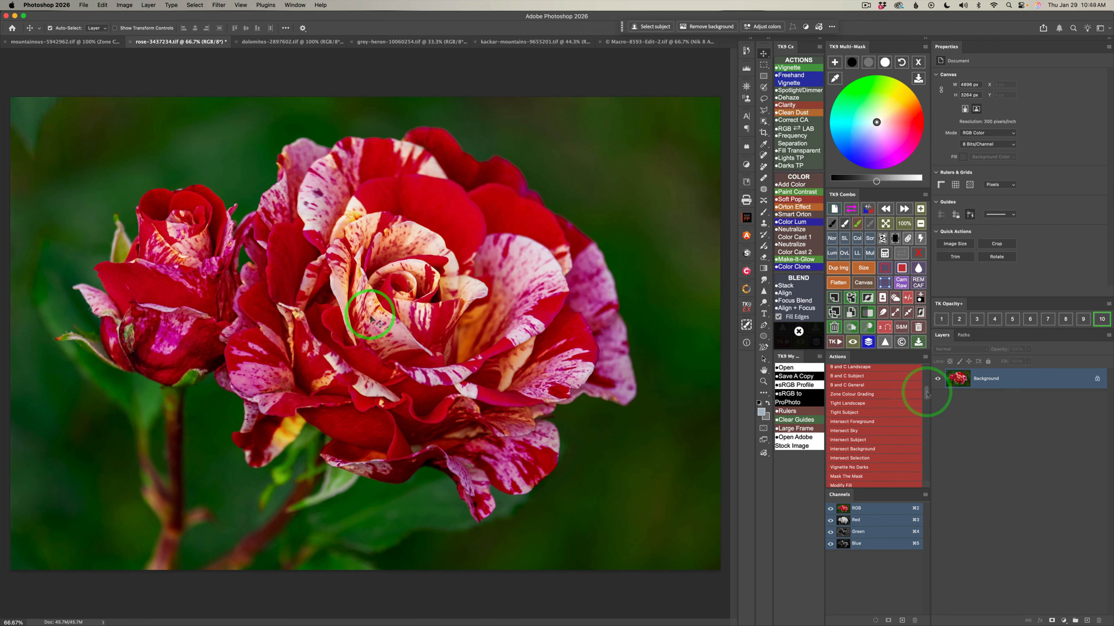
# Run the Paint Out Saturation action on the rose image to add a Saturation Painting layer.
pyautogui.moveTo(926, 393); pyautogui.dragTo(926, 405)
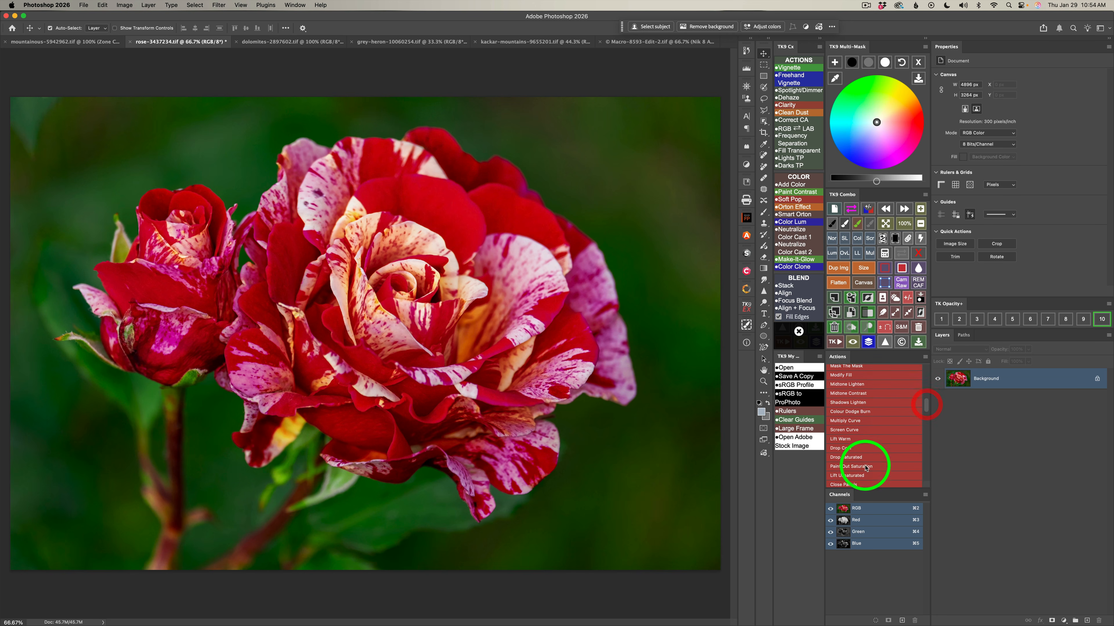
pyautogui.click(858, 467)
pyautogui.click(960, 381)
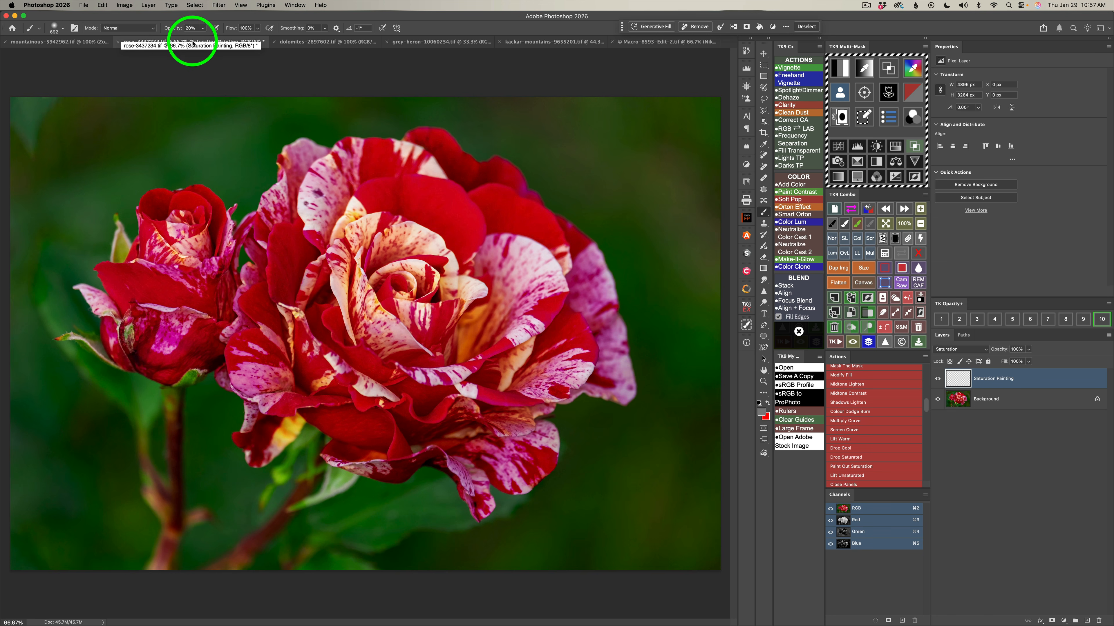
# Paint over the red petals of both roses on the Saturation Painting layer at 20% brush opacity to mute their color.
pyautogui.moveTo(481, 230); pyautogui.dragTo(456, 218)
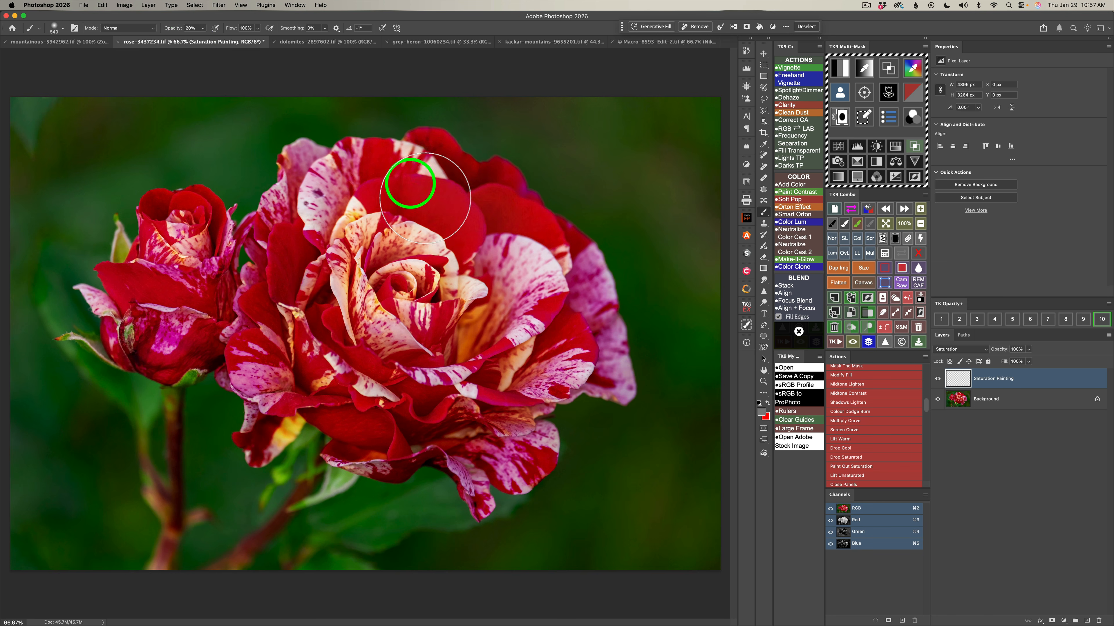
pyautogui.moveTo(367, 223)
pyautogui.mouseDown()
pyautogui.moveTo(315, 229)
pyautogui.moveTo(291, 293)
pyautogui.moveTo(297, 263)
pyautogui.moveTo(268, 284)
pyautogui.moveTo(296, 408)
pyautogui.mouseUp()
pyautogui.moveTo(301, 418)
pyautogui.mouseDown()
pyautogui.moveTo(341, 359)
pyautogui.moveTo(304, 435)
pyautogui.mouseUp()
pyautogui.moveTo(343, 345); pyautogui.dragTo(387, 445)
pyautogui.moveTo(389, 399); pyautogui.dragTo(456, 433)
pyautogui.moveTo(364, 462)
pyautogui.mouseDown()
pyautogui.moveTo(420, 442)
pyautogui.moveTo(454, 424)
pyautogui.moveTo(496, 483)
pyautogui.moveTo(535, 447)
pyautogui.moveTo(523, 440)
pyautogui.moveTo(526, 391)
pyautogui.moveTo(559, 338)
pyautogui.moveTo(572, 372)
pyautogui.moveTo(578, 315)
pyautogui.moveTo(563, 279)
pyautogui.moveTo(594, 386)
pyautogui.moveTo(501, 431)
pyautogui.moveTo(373, 455)
pyautogui.mouseUp()
pyautogui.moveTo(373, 455)
pyautogui.mouseDown()
pyautogui.moveTo(458, 447)
pyautogui.moveTo(416, 441)
pyautogui.mouseUp()
pyautogui.moveTo(415, 441)
pyautogui.mouseDown()
pyautogui.moveTo(508, 468)
pyautogui.moveTo(545, 460)
pyautogui.moveTo(515, 475)
pyautogui.moveTo(546, 466)
pyautogui.mouseUp()
pyautogui.moveTo(520, 467)
pyautogui.mouseDown()
pyautogui.moveTo(269, 398)
pyautogui.moveTo(238, 352)
pyautogui.moveTo(131, 325)
pyautogui.moveTo(150, 322)
pyautogui.moveTo(174, 226)
pyautogui.moveTo(206, 242)
pyautogui.moveTo(179, 250)
pyautogui.moveTo(203, 226)
pyautogui.moveTo(189, 271)
pyautogui.mouseUp()
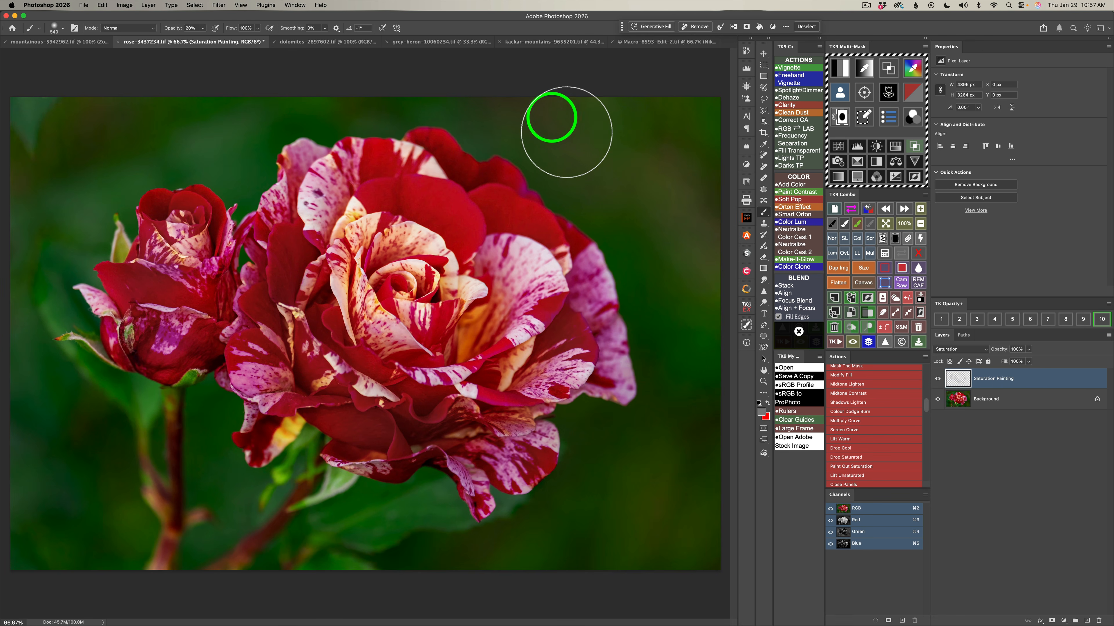
# Paint over the green background around the roses at 20% brush opacity to reduce its saturation.
pyautogui.moveTo(716, 134); pyautogui.dragTo(583, 127)
pyautogui.moveTo(727, 159)
pyautogui.mouseDown()
pyautogui.moveTo(658, 151)
pyautogui.moveTo(640, 128)
pyautogui.mouseUp()
pyautogui.moveTo(734, 229)
pyautogui.mouseDown()
pyautogui.moveTo(725, 224)
pyautogui.moveTo(664, 283)
pyautogui.moveTo(676, 331)
pyautogui.mouseUp()
pyautogui.moveTo(684, 370)
pyautogui.mouseDown()
pyautogui.moveTo(653, 232)
pyautogui.moveTo(696, 391)
pyautogui.mouseUp()
pyautogui.moveTo(691, 379)
pyautogui.mouseDown()
pyautogui.moveTo(714, 334)
pyautogui.moveTo(714, 432)
pyautogui.mouseUp()
pyautogui.moveTo(703, 411)
pyautogui.mouseDown()
pyautogui.moveTo(703, 318)
pyautogui.moveTo(711, 414)
pyautogui.mouseUp()
pyautogui.moveTo(706, 401)
pyautogui.mouseDown()
pyautogui.moveTo(682, 281)
pyautogui.moveTo(687, 360)
pyautogui.mouseUp()
pyautogui.moveTo(687, 373); pyautogui.dragTo(709, 407)
pyautogui.moveTo(693, 427)
pyautogui.mouseDown()
pyautogui.moveTo(644, 486)
pyautogui.moveTo(602, 455)
pyautogui.mouseUp()
pyautogui.moveTo(585, 481)
pyautogui.mouseDown()
pyautogui.moveTo(640, 442)
pyautogui.moveTo(596, 509)
pyautogui.mouseUp()
pyautogui.moveTo(590, 516)
pyautogui.mouseDown()
pyautogui.moveTo(720, 441)
pyautogui.moveTo(663, 543)
pyautogui.mouseUp()
pyautogui.moveTo(656, 550)
pyautogui.mouseDown()
pyautogui.moveTo(698, 569)
pyautogui.moveTo(666, 593)
pyautogui.mouseUp()
pyautogui.moveTo(657, 600); pyautogui.dragTo(600, 569)
pyautogui.moveTo(597, 566)
pyautogui.mouseDown()
pyautogui.moveTo(641, 489)
pyautogui.moveTo(556, 547)
pyautogui.moveTo(610, 453)
pyautogui.moveTo(548, 533)
pyautogui.moveTo(607, 524)
pyautogui.moveTo(463, 565)
pyautogui.moveTo(494, 552)
pyautogui.moveTo(383, 551)
pyautogui.moveTo(468, 519)
pyautogui.moveTo(392, 548)
pyautogui.moveTo(432, 523)
pyautogui.moveTo(349, 569)
pyautogui.moveTo(323, 538)
pyautogui.moveTo(330, 505)
pyautogui.moveTo(307, 504)
pyautogui.moveTo(325, 488)
pyautogui.moveTo(209, 577)
pyautogui.moveTo(231, 518)
pyautogui.moveTo(197, 481)
pyautogui.moveTo(160, 508)
pyautogui.moveTo(197, 428)
pyautogui.moveTo(189, 432)
pyautogui.moveTo(172, 475)
pyautogui.moveTo(218, 425)
pyautogui.moveTo(150, 536)
pyautogui.moveTo(171, 419)
pyautogui.moveTo(117, 489)
pyautogui.moveTo(96, 460)
pyautogui.moveTo(126, 401)
pyautogui.moveTo(67, 587)
pyautogui.moveTo(86, 424)
pyautogui.moveTo(63, 561)
pyautogui.moveTo(77, 529)
pyautogui.moveTo(47, 363)
pyautogui.moveTo(71, 414)
pyautogui.moveTo(52, 285)
pyautogui.moveTo(71, 351)
pyautogui.moveTo(52, 182)
pyautogui.moveTo(40, 194)
pyautogui.moveTo(50, 152)
pyautogui.moveTo(199, 131)
pyautogui.moveTo(247, 136)
pyautogui.moveTo(230, 133)
pyautogui.moveTo(306, 102)
pyautogui.moveTo(569, 106)
pyautogui.moveTo(629, 125)
pyautogui.moveTo(714, 123)
pyautogui.mouseUp()
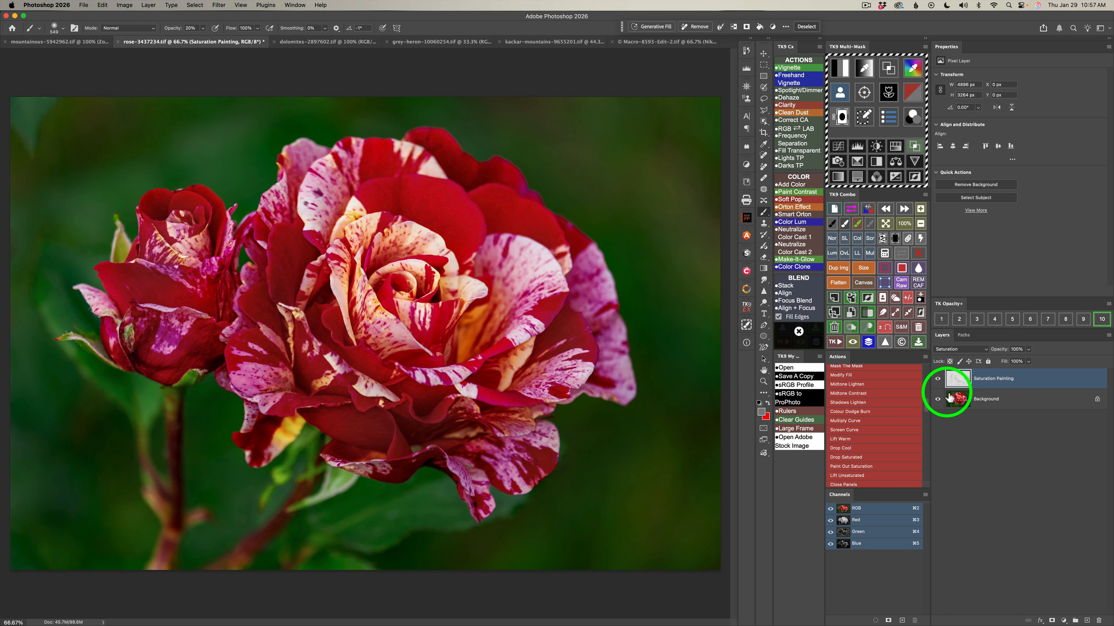
# Compare the rose image with the Saturation Painting layer hidden and shown, examining the smaller bloom.
pyautogui.click(938, 380)
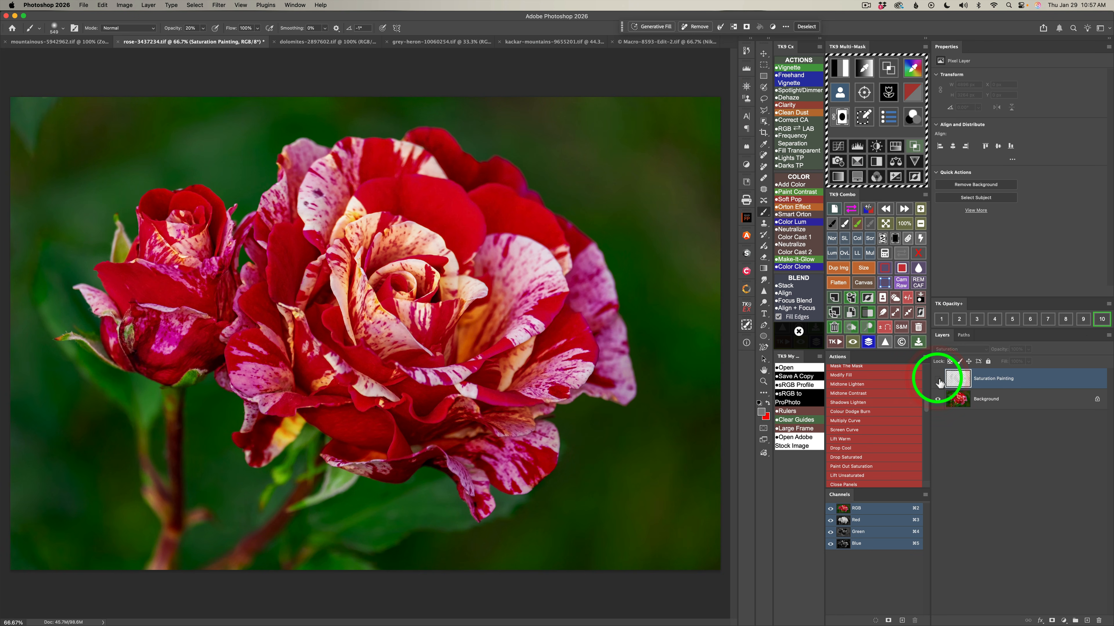
pyautogui.click(938, 379)
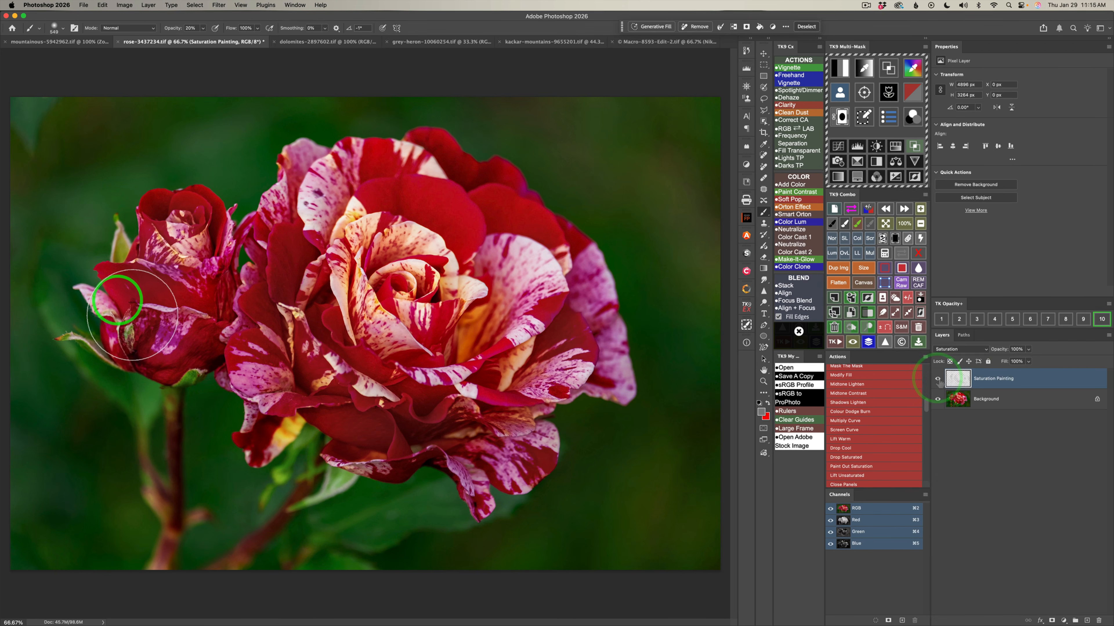
pyautogui.moveTo(132, 315)
pyautogui.mouseDown()
pyautogui.moveTo(121, 288)
pyautogui.moveTo(110, 319)
pyautogui.moveTo(215, 401)
pyautogui.mouseUp()
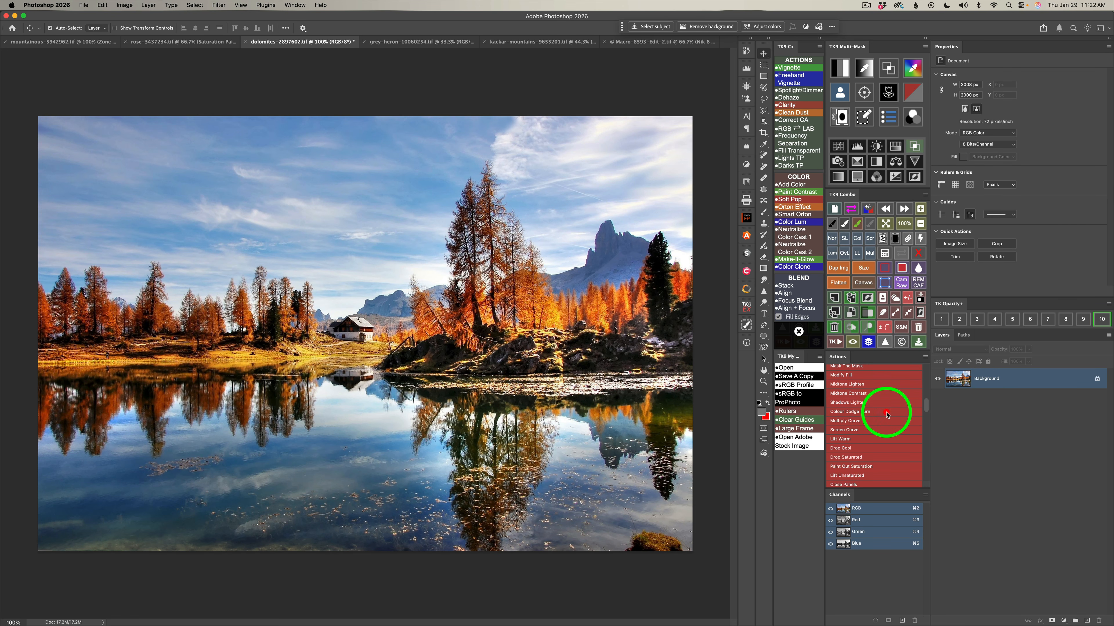
# Run the Colour Dodge Burn action on the dolomites image with highlight color d5bd69 and shadow color 2f2047, and compare the effect.
pyautogui.click(886, 414)
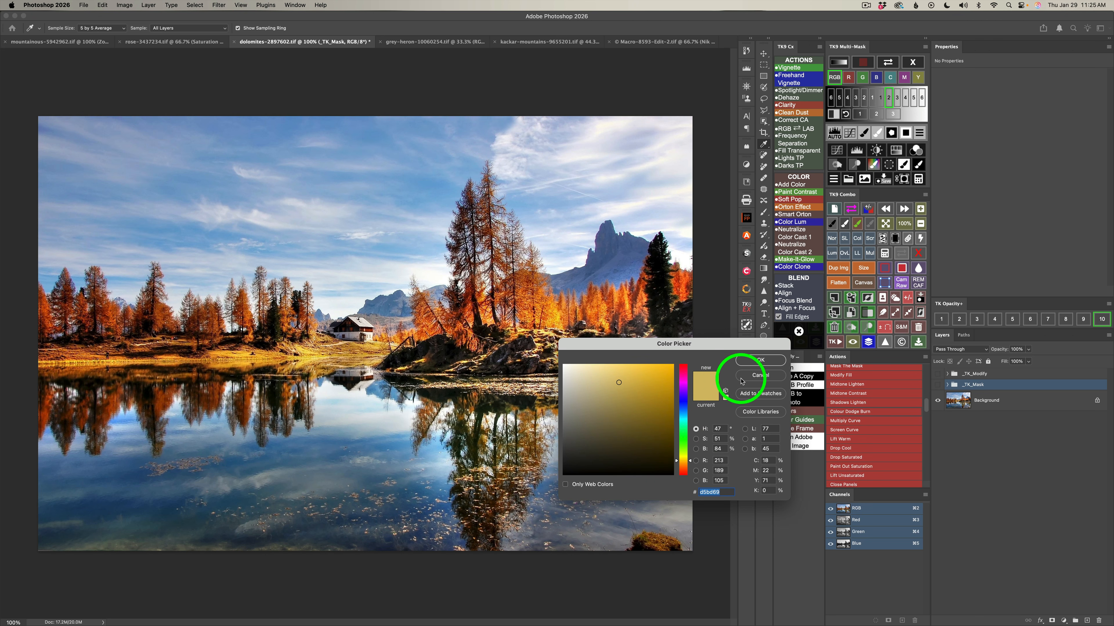
pyautogui.click(760, 360)
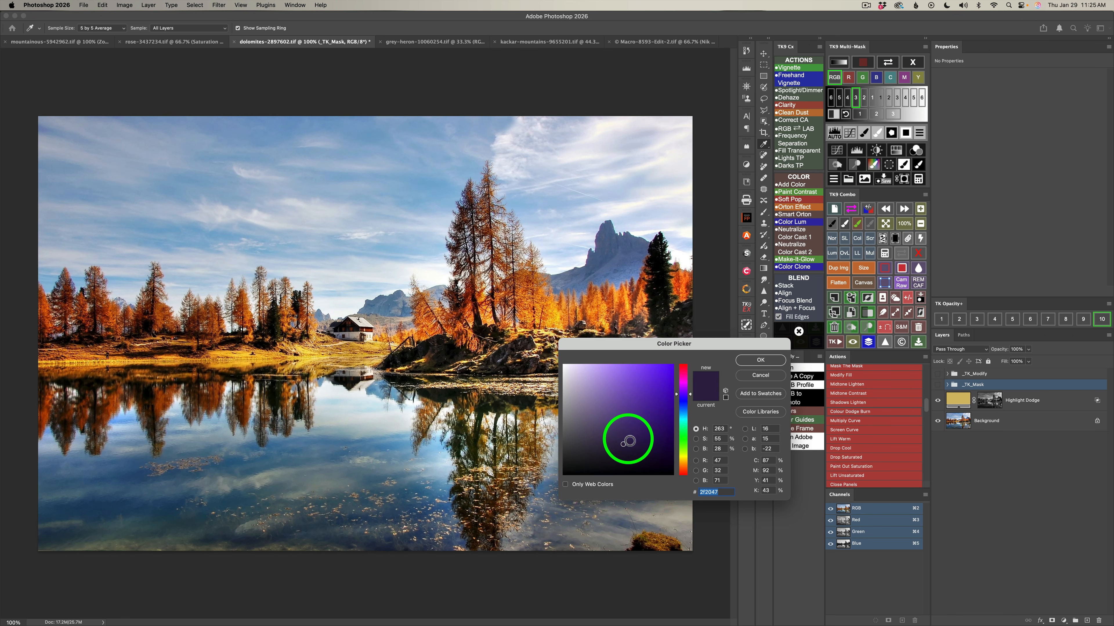
pyautogui.click(763, 360)
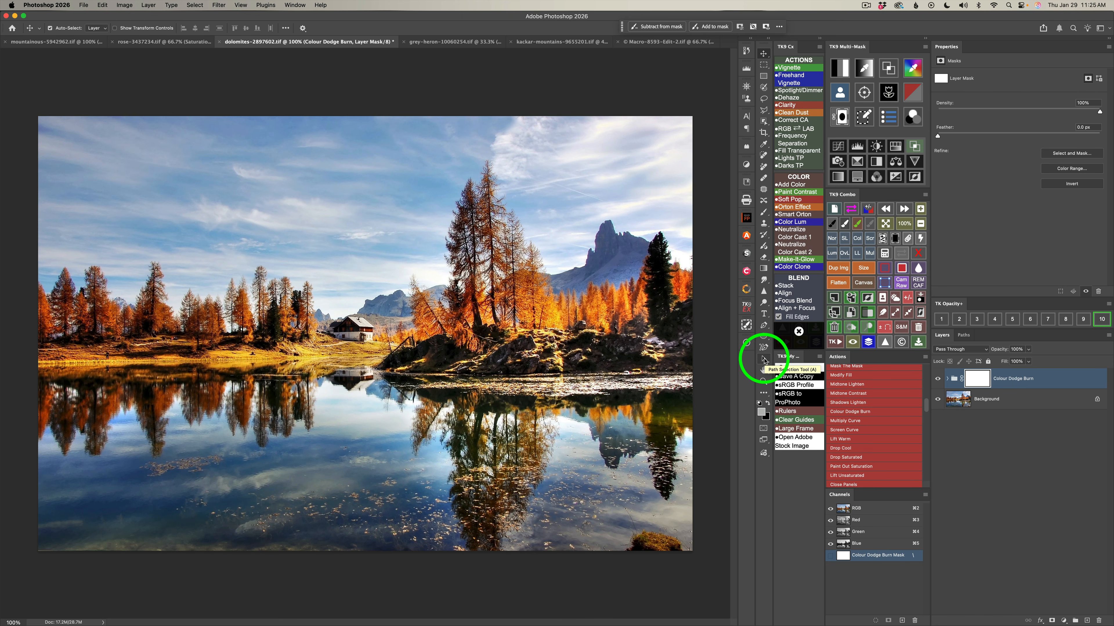
pyautogui.click(938, 379)
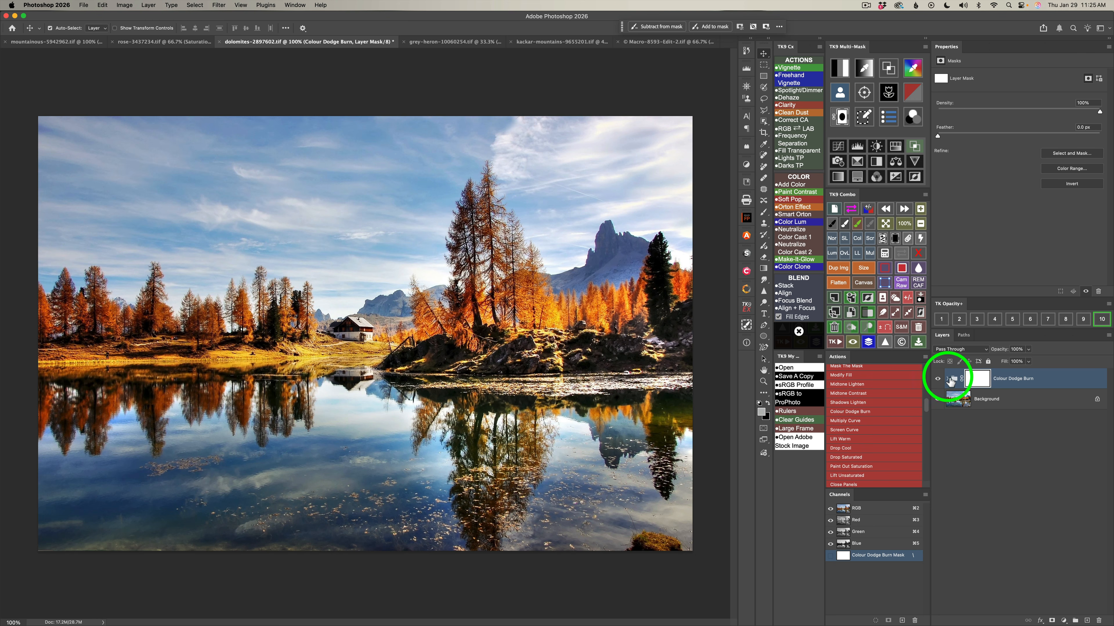
# Expand the Colour Dodge Burn group and change the Highlight Dodge layer's fill color to the orange ffba60.
pyautogui.click(948, 378)
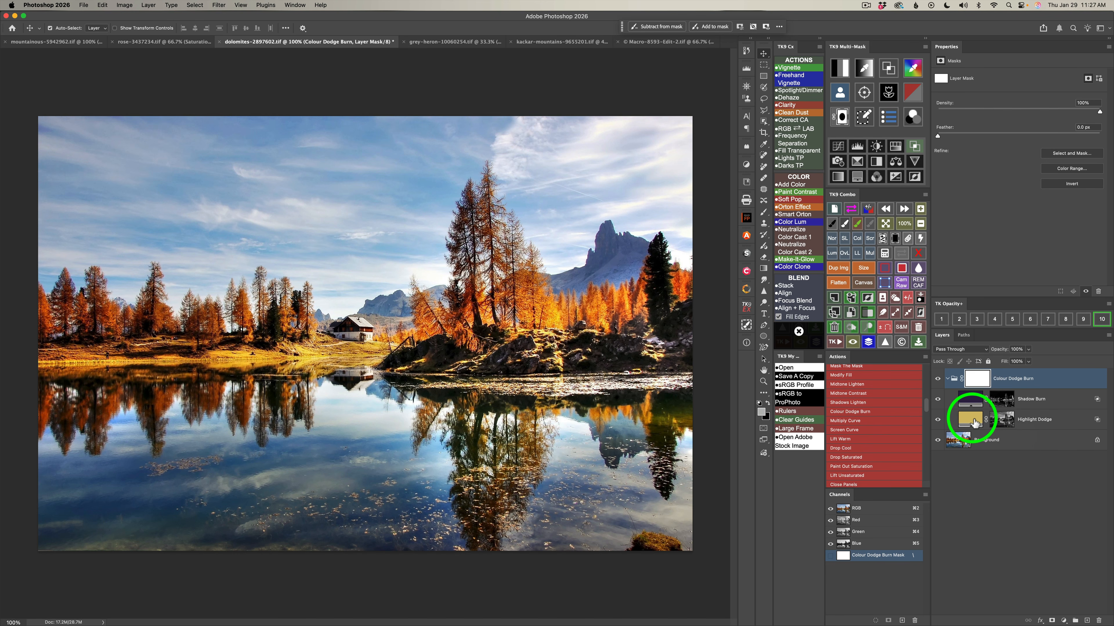
pyautogui.doubleClick(971, 420)
pyautogui.moveTo(748, 270); pyautogui.dragTo(818, 214)
pyautogui.click(744, 289)
pyautogui.moveTo(744, 289)
pyautogui.mouseDown()
pyautogui.moveTo(741, 238)
pyautogui.moveTo(741, 301)
pyautogui.moveTo(745, 247)
pyautogui.moveTo(787, 248)
pyautogui.moveTo(703, 249)
pyautogui.moveTo(767, 247)
pyautogui.mouseUp()
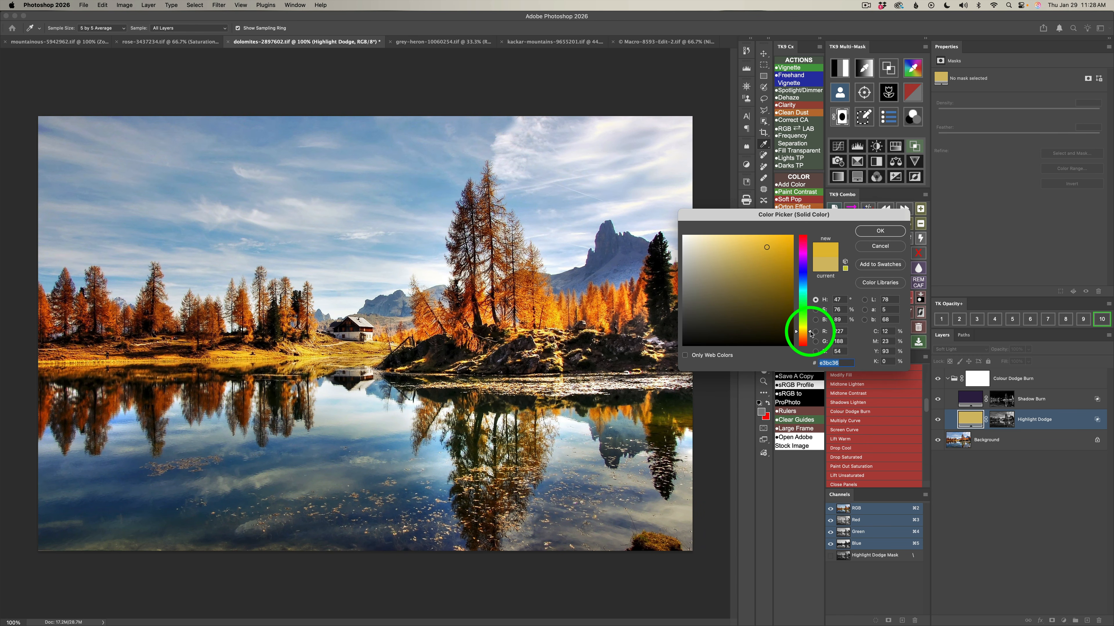
pyautogui.moveTo(809, 334); pyautogui.dragTo(808, 336)
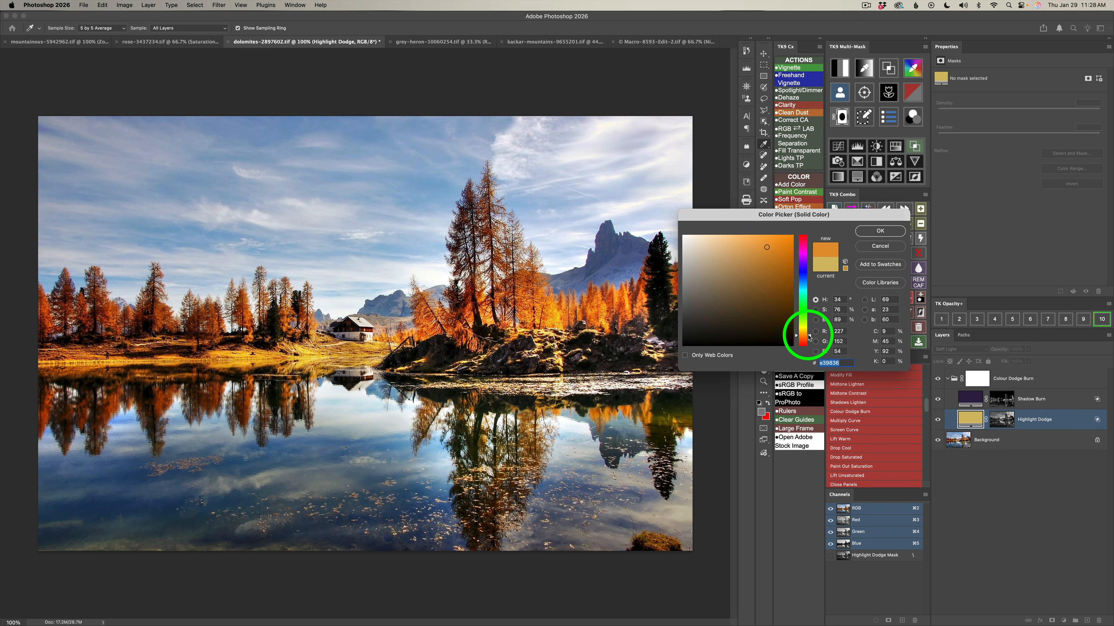
pyautogui.moveTo(766, 241)
pyautogui.mouseDown()
pyautogui.moveTo(772, 221)
pyautogui.moveTo(725, 231)
pyautogui.moveTo(753, 235)
pyautogui.mouseUp()
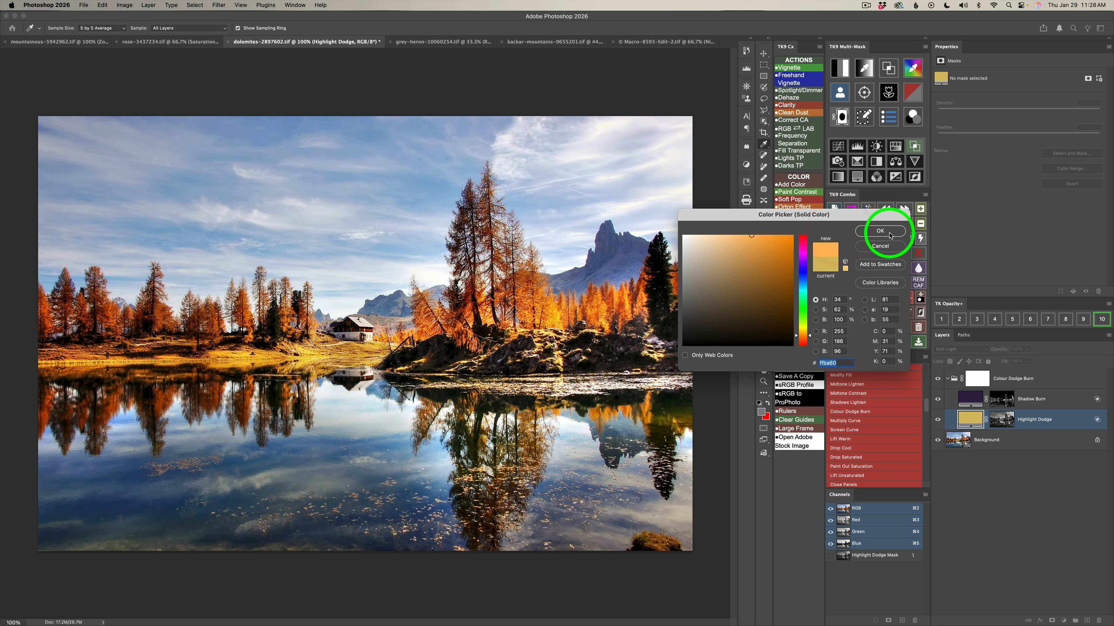
pyautogui.click(880, 231)
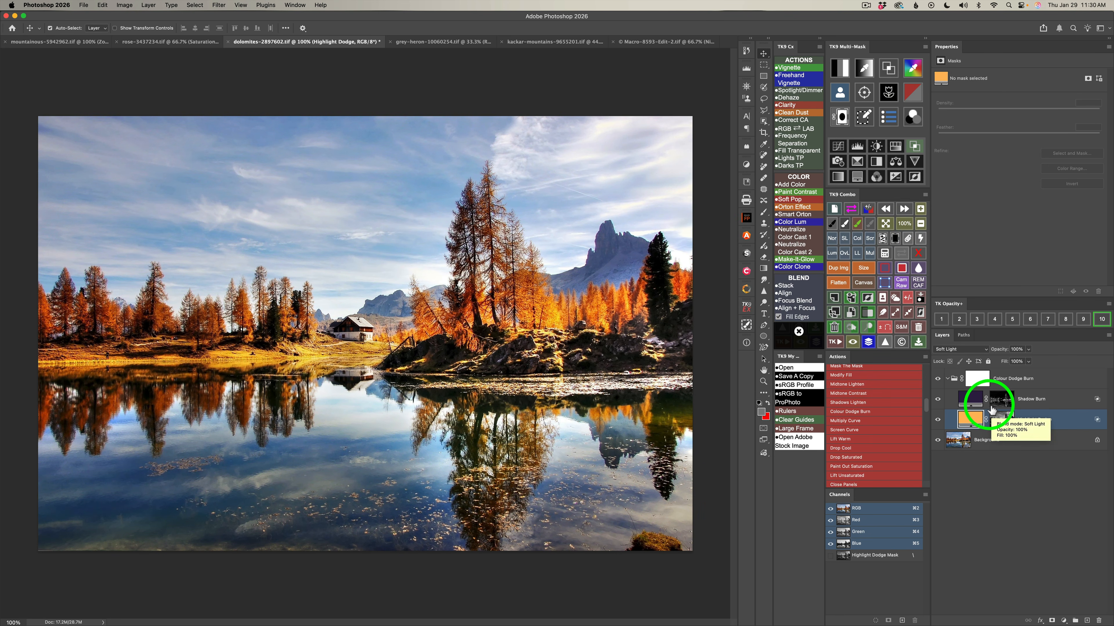
# Change the Shadow Burn layer's fill color to the blue 333b76.
pyautogui.doubleClick(971, 399)
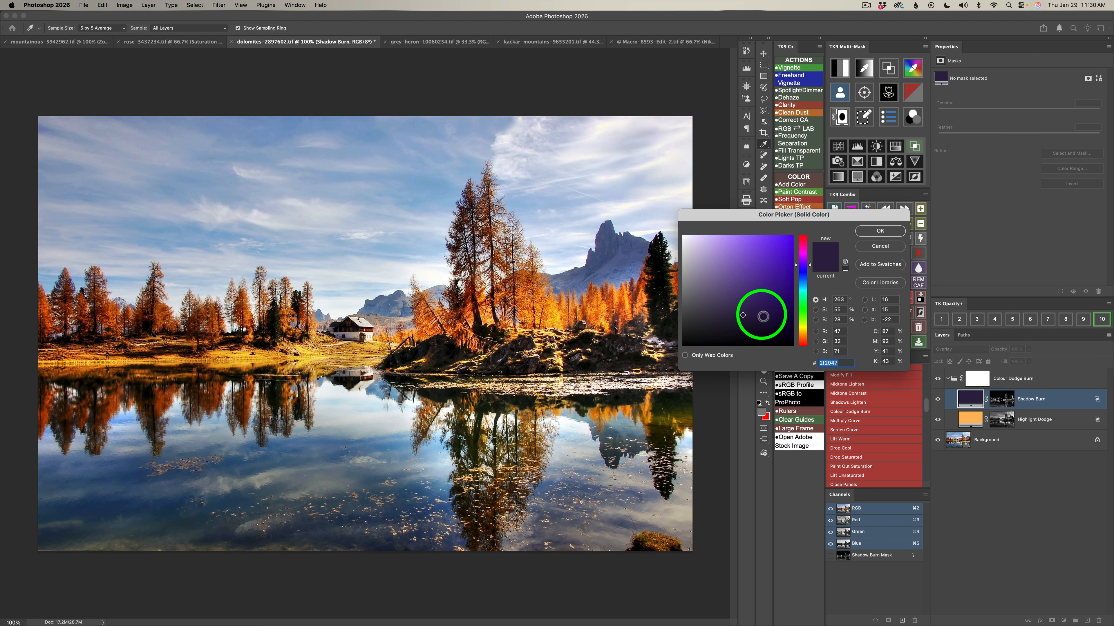
pyautogui.moveTo(746, 318)
pyautogui.mouseDown()
pyautogui.moveTo(741, 274)
pyautogui.moveTo(741, 319)
pyautogui.moveTo(744, 303)
pyautogui.moveTo(778, 301)
pyautogui.moveTo(740, 299)
pyautogui.mouseUp()
pyautogui.moveTo(809, 265)
pyautogui.mouseDown()
pyautogui.moveTo(809, 250)
pyautogui.moveTo(808, 277)
pyautogui.moveTo(761, 300)
pyautogui.moveTo(740, 299)
pyautogui.moveTo(746, 273)
pyautogui.moveTo(748, 297)
pyautogui.mouseUp()
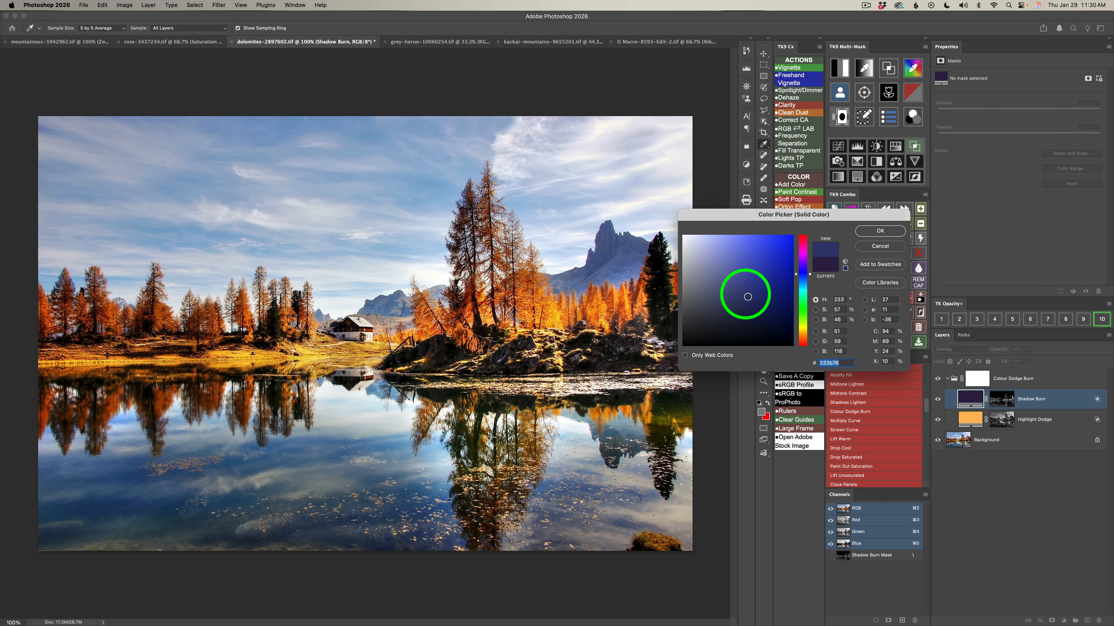
pyautogui.click(880, 231)
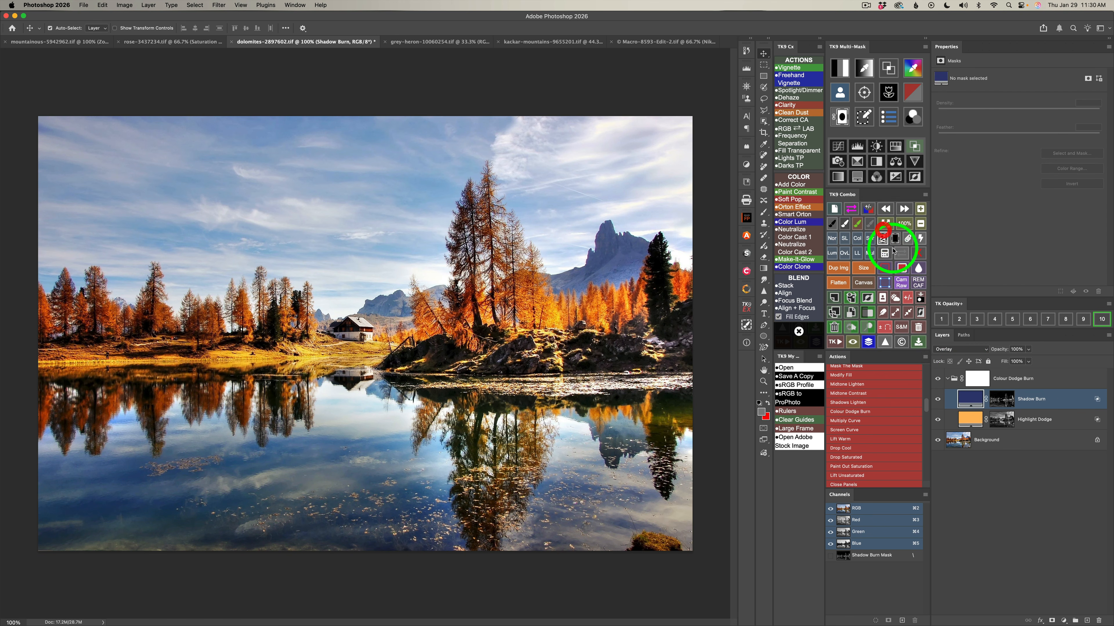
# Compare the dolomites image with and without the Shadow Burn layer and the whole Colour Dodge Burn group.
pyautogui.click(938, 400)
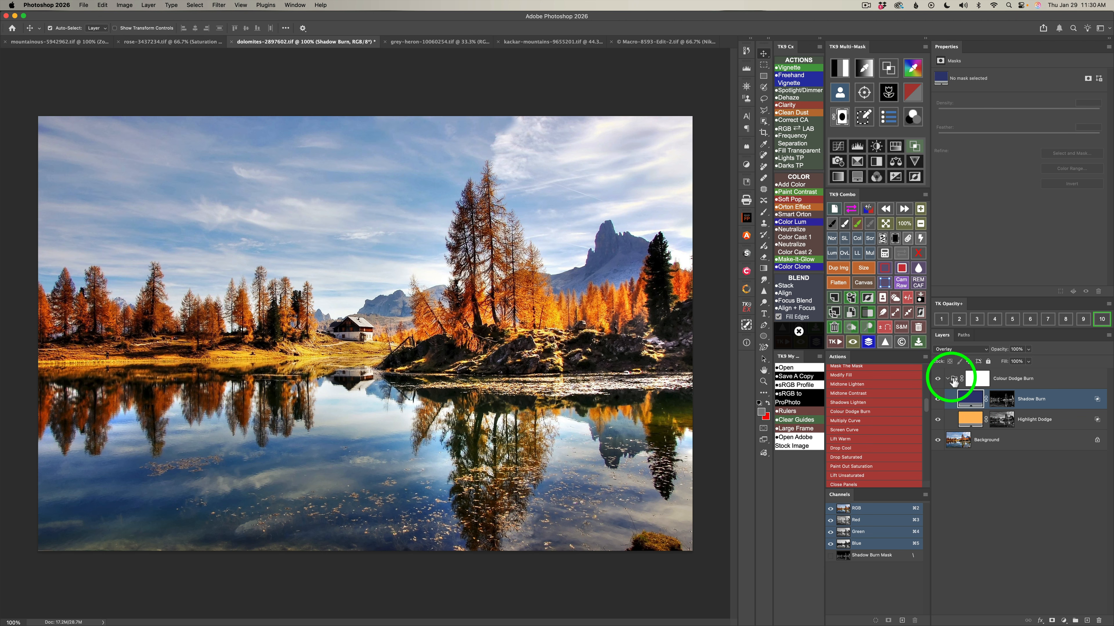
pyautogui.click(938, 379)
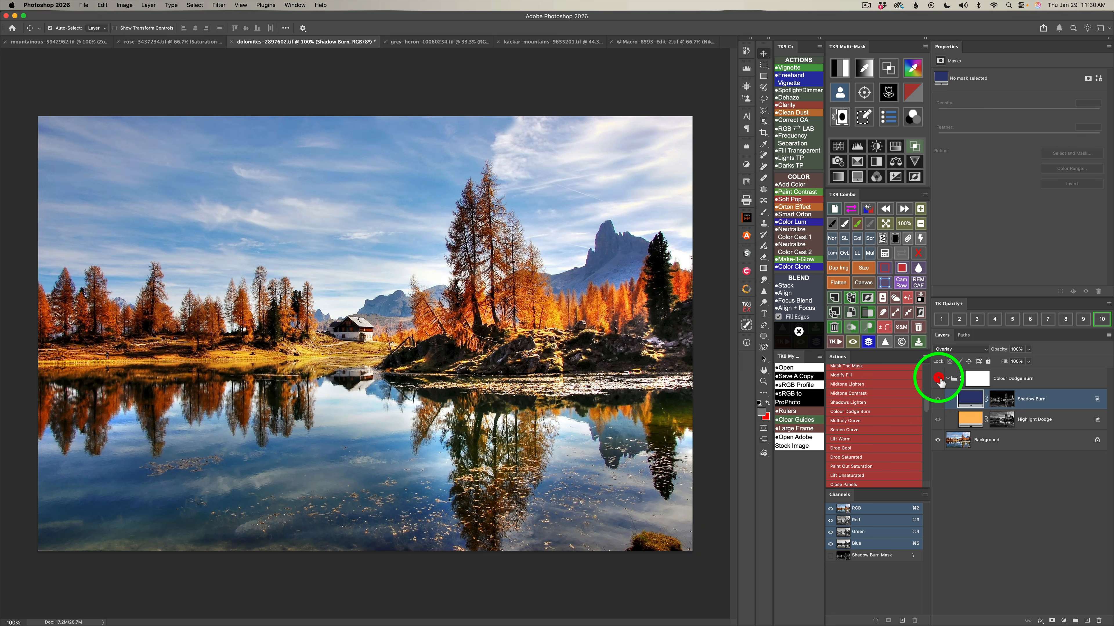
pyautogui.click(938, 379)
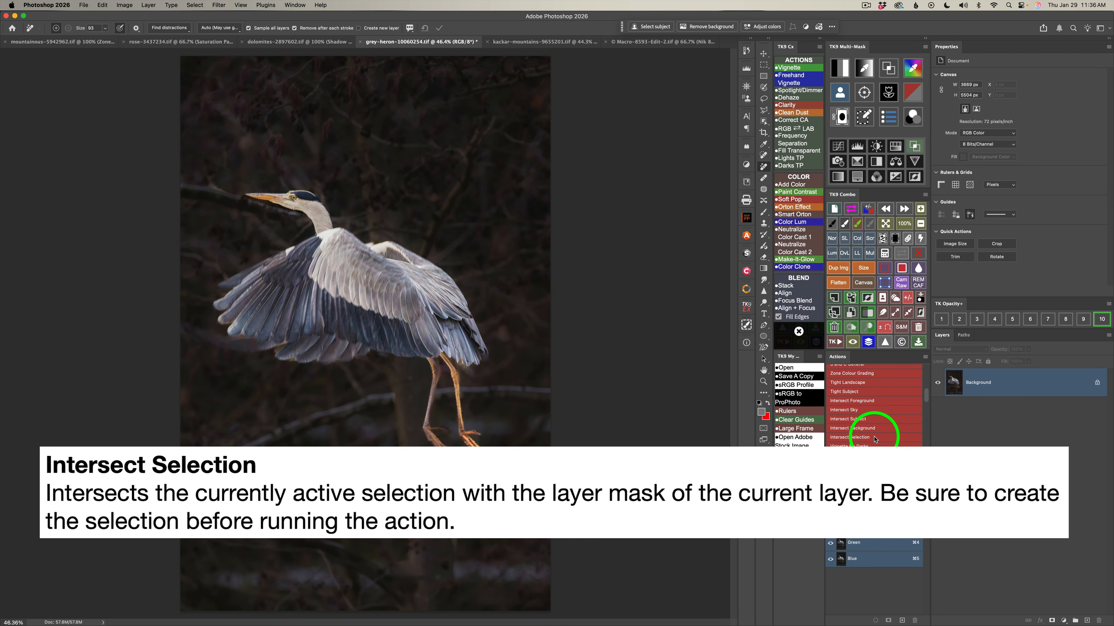
# Create a Darks 2 luminosity mask on the heron image and output it to a Brightness/Contrast adjustment layer.
pyautogui.press('v')
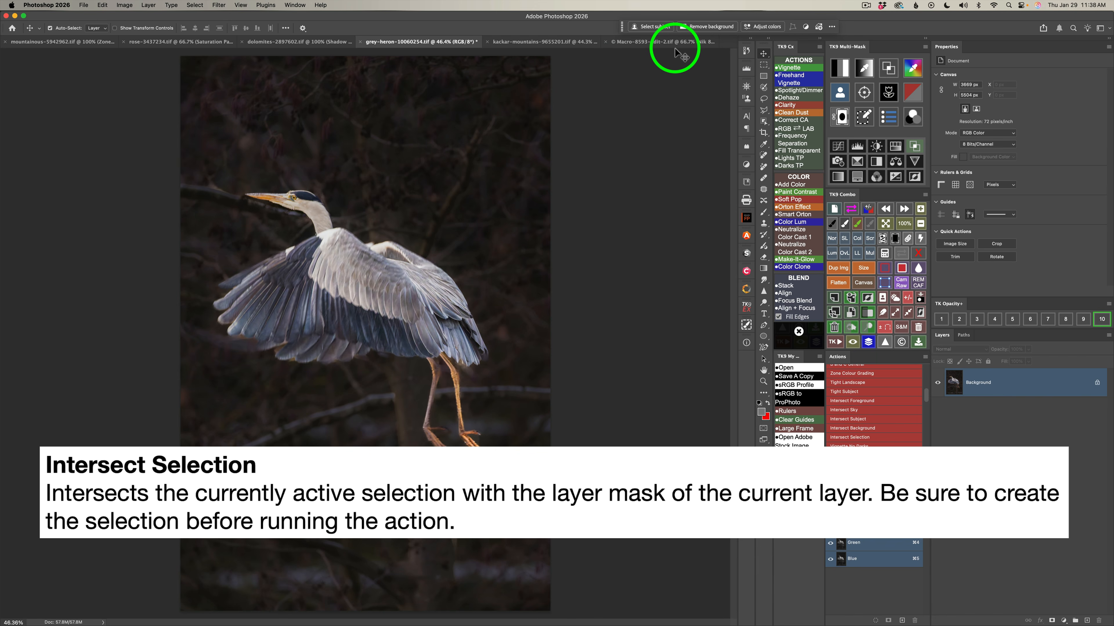
pyautogui.click(840, 68)
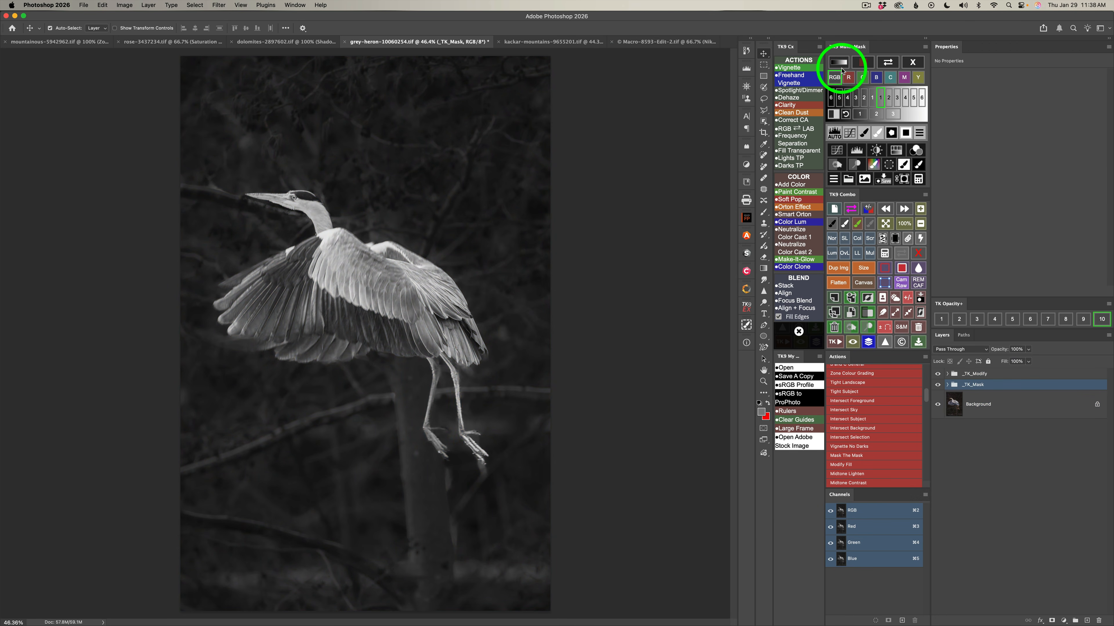
pyautogui.click(874, 100)
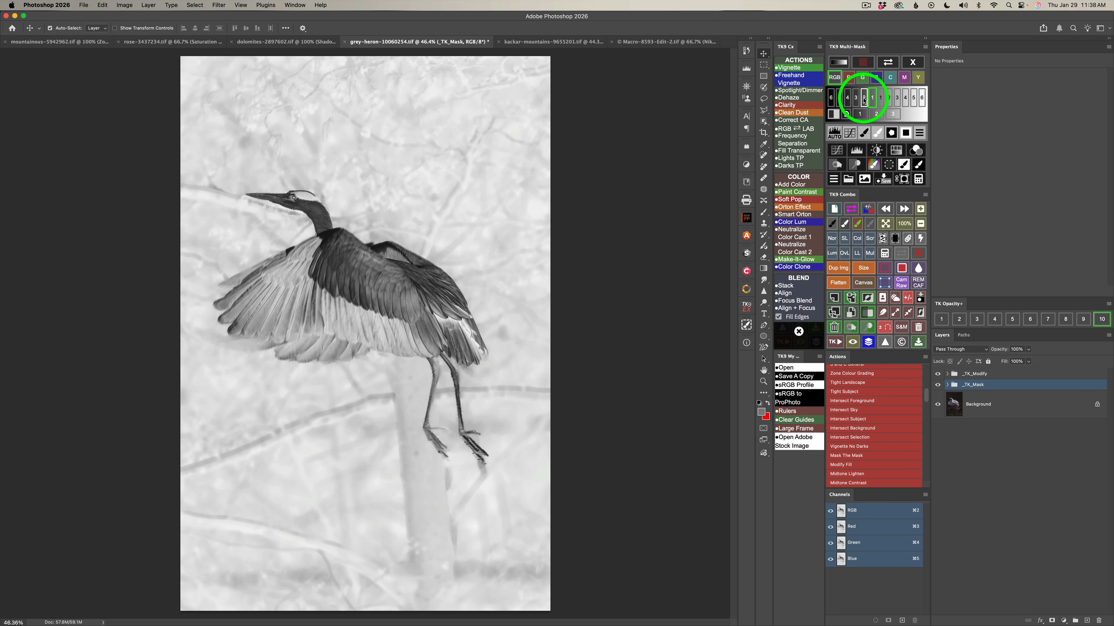
pyautogui.click(864, 99)
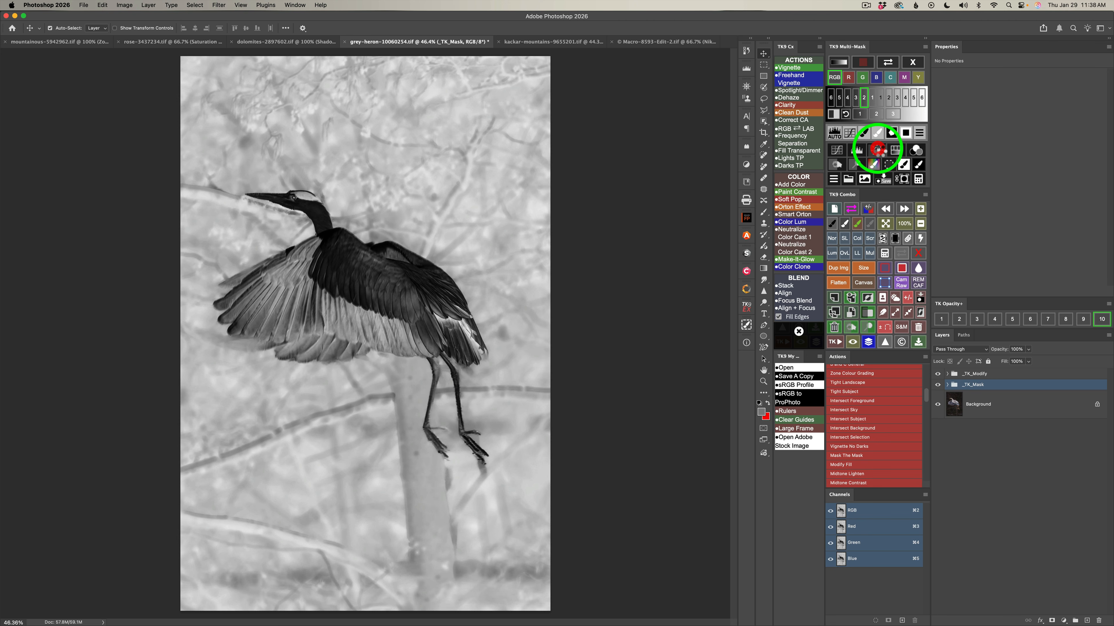
pyautogui.click(877, 151)
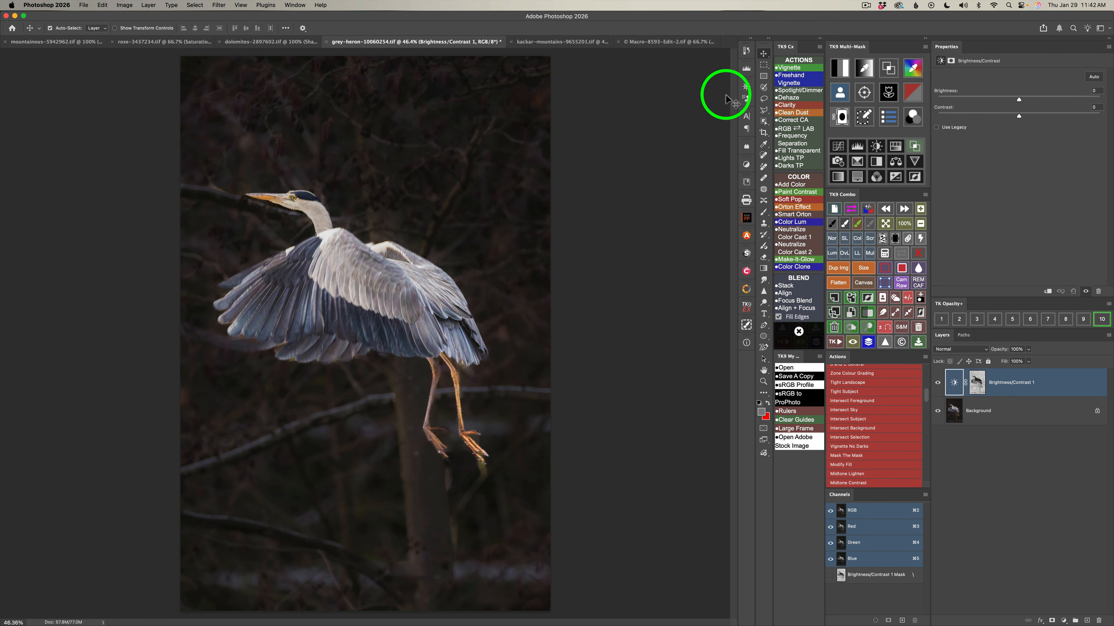
# Select the heron's body and wings with the Object Selection tool, run the Intersect Selection action on the adjustment's mask, and inspect the mask.
pyautogui.click(764, 122)
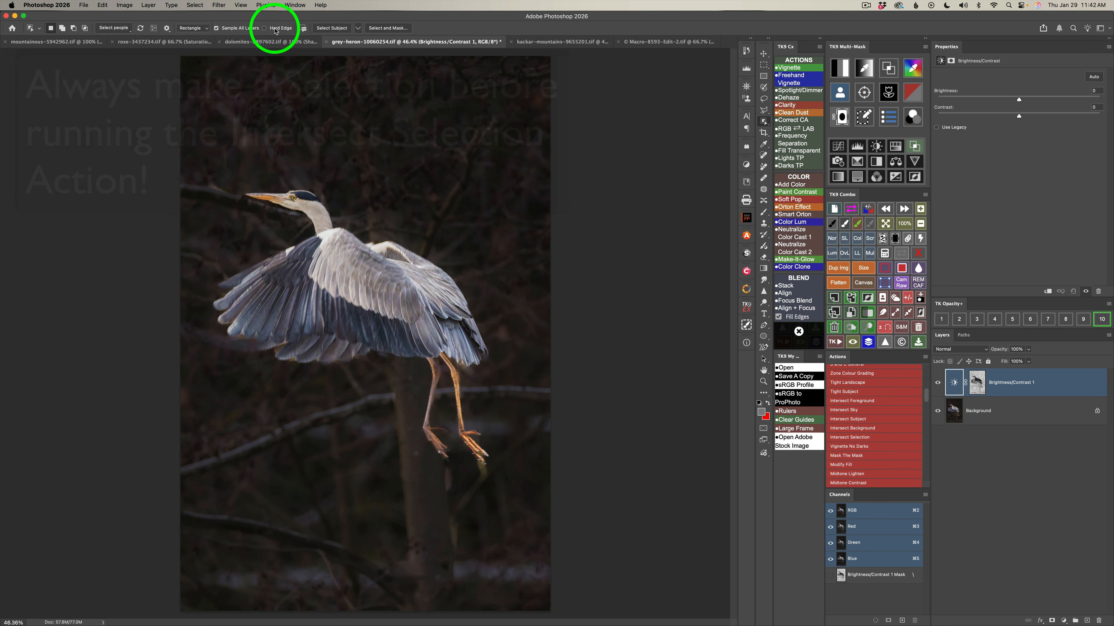
pyautogui.moveTo(222, 232); pyautogui.dragTo(494, 362)
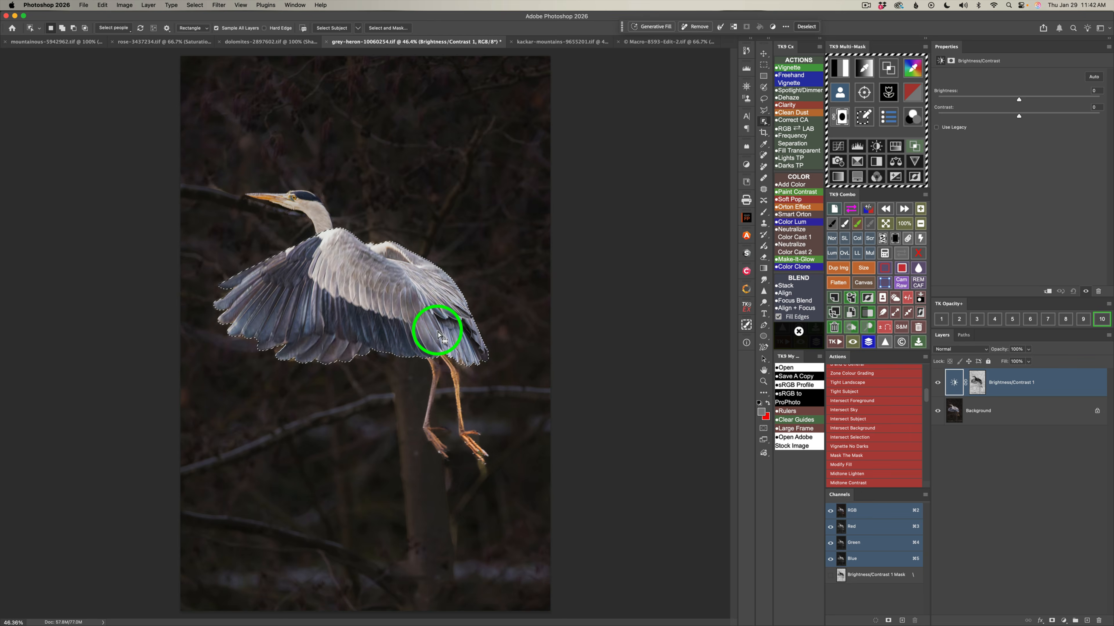
pyautogui.click(850, 438)
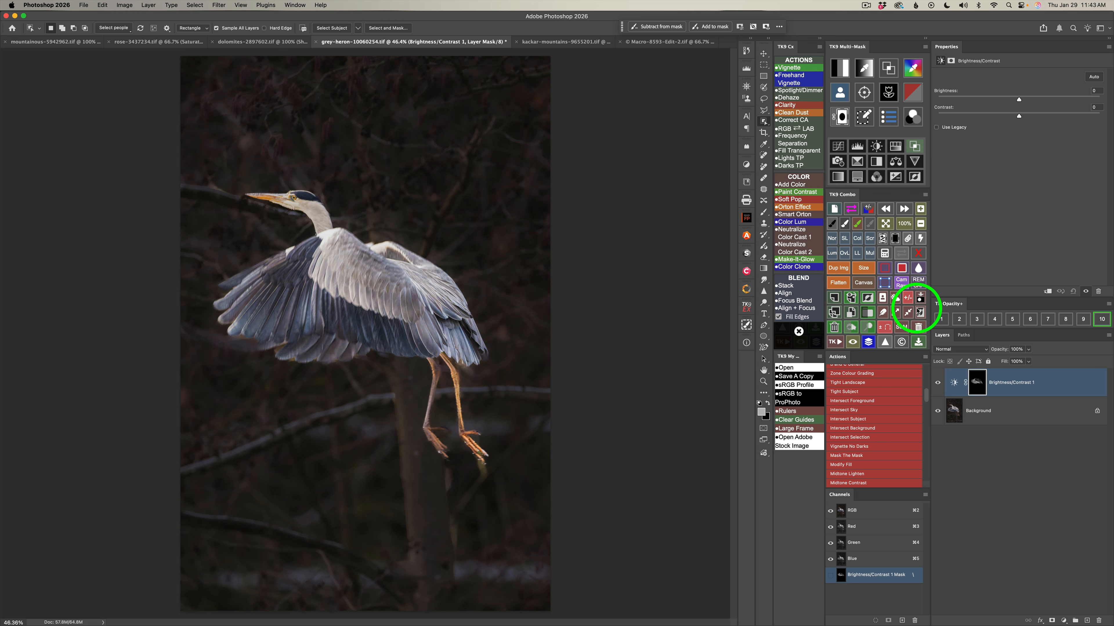
pyautogui.click(901, 253)
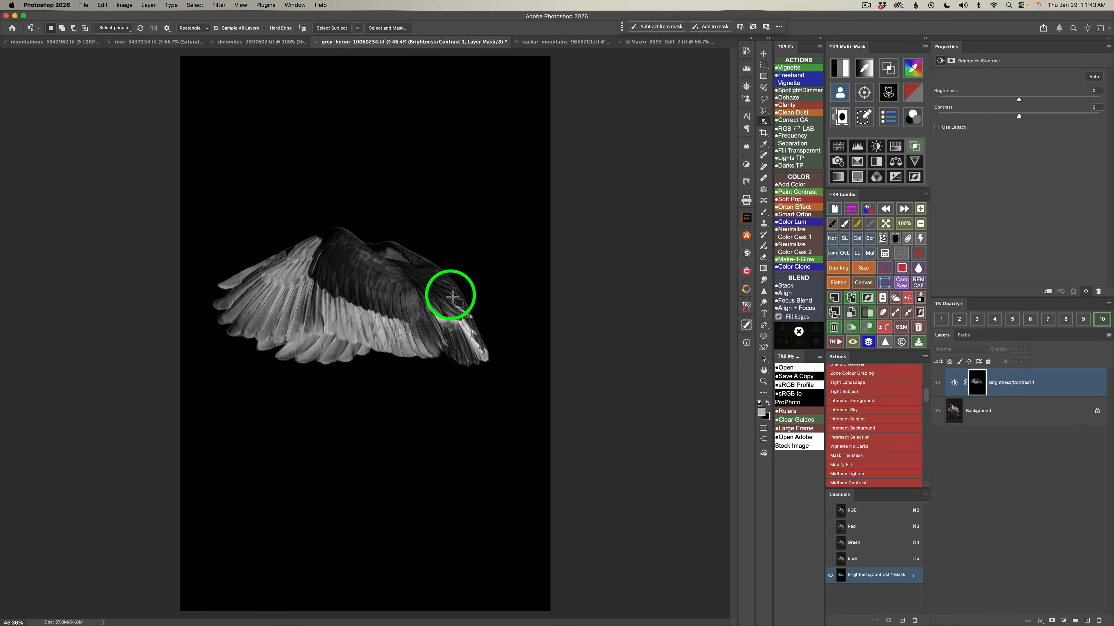
pyautogui.click(902, 254)
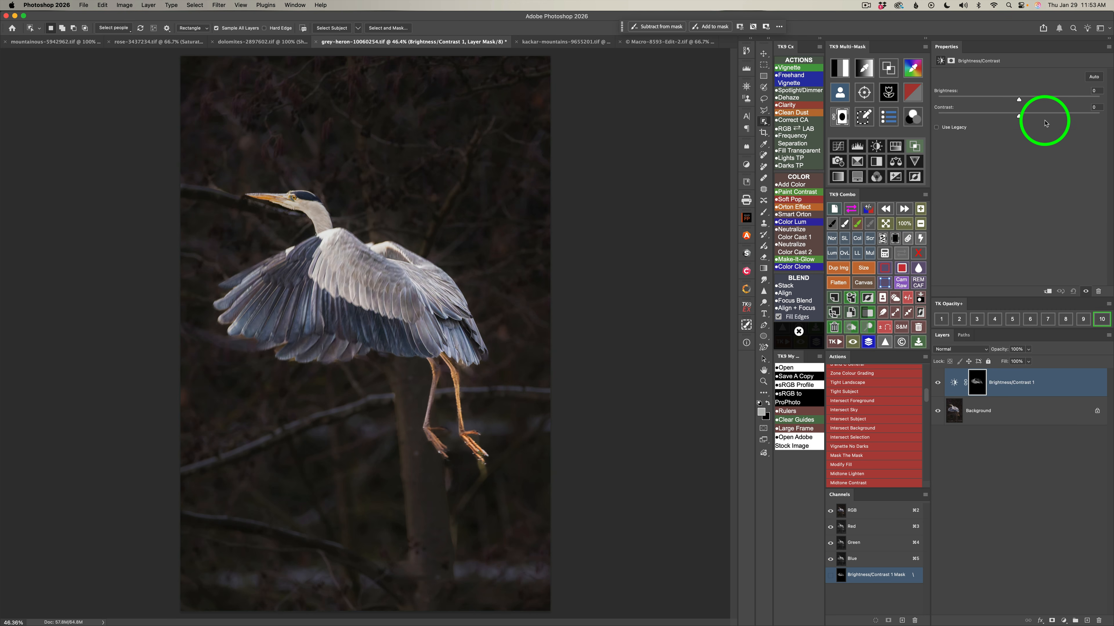
# Lower the heron adjustment layer's brightness to -37 and raise its contrast slightly.
pyautogui.moveTo(1019, 101); pyautogui.dragTo(998, 101)
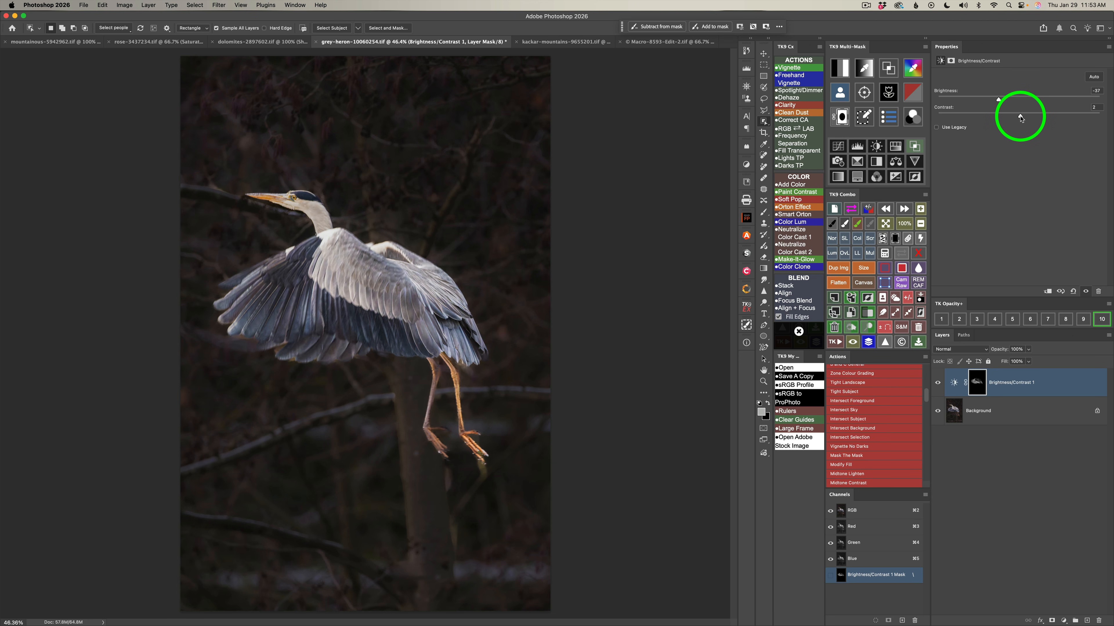
pyautogui.moveTo(1020, 118); pyautogui.dragTo(1024, 117)
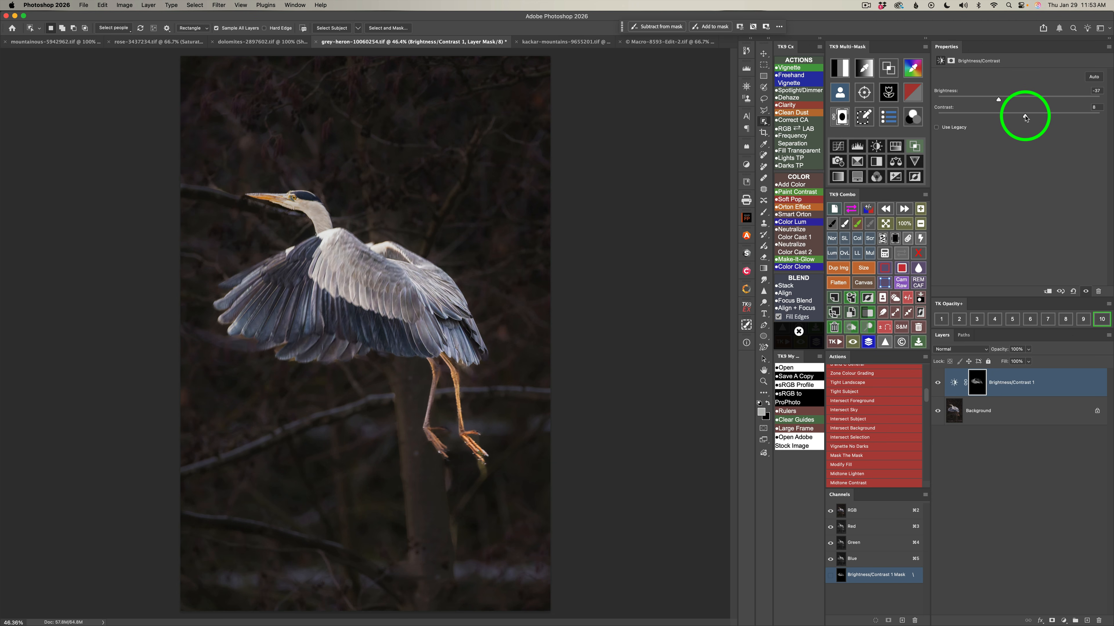
# Compare the heron image with and without the Brightness/Contrast 1 adjustment layer.
pyautogui.click(938, 383)
pyautogui.click(938, 383)
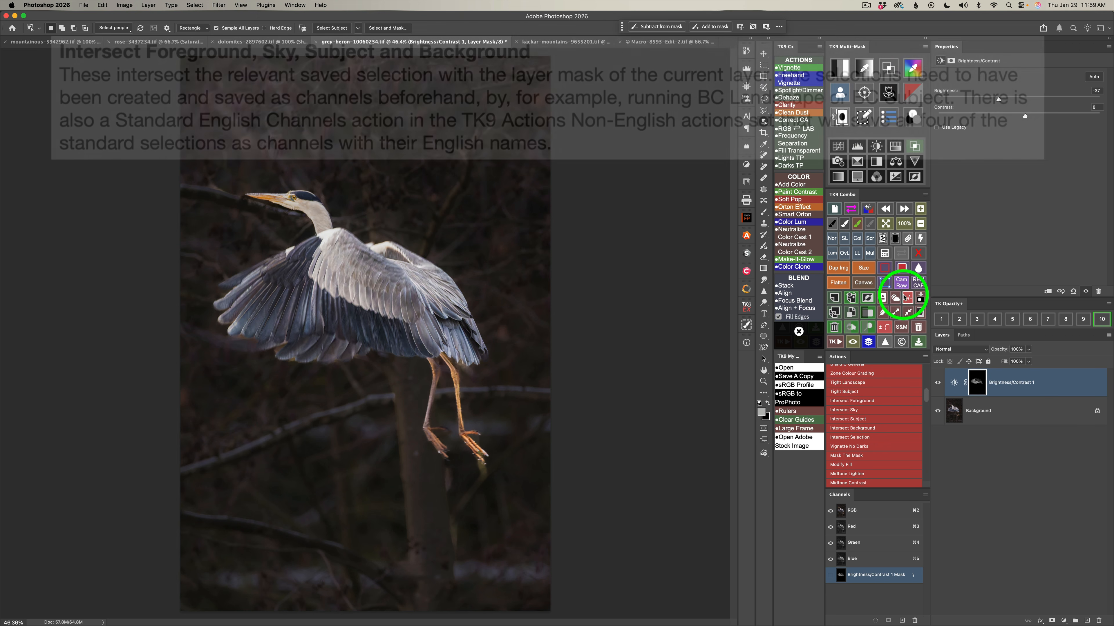
# Save Subject and Background channels for the heron image, and output a Midtones 2 luminosity mask to a new Brightness/Contrast adjustment layer.
pyautogui.click(882, 299)
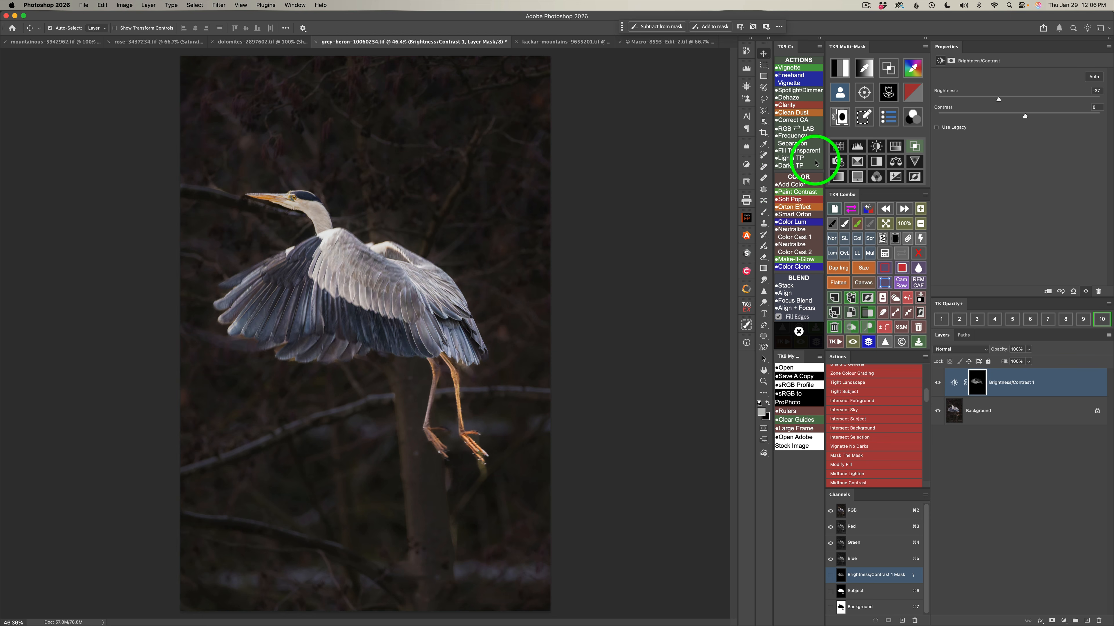
pyautogui.click(840, 69)
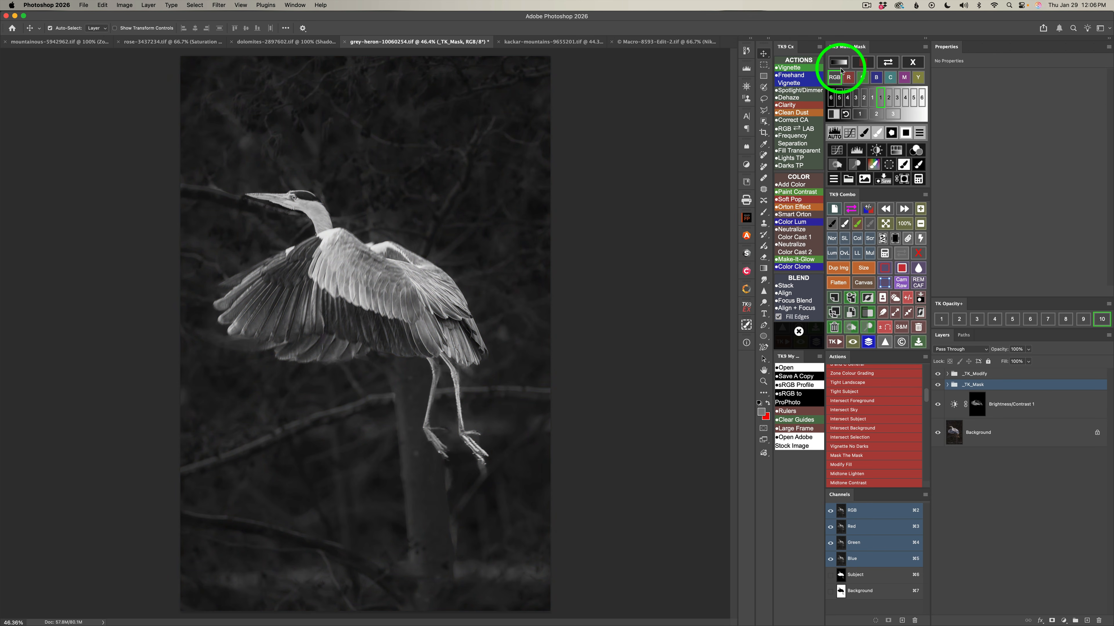
pyautogui.click(876, 115)
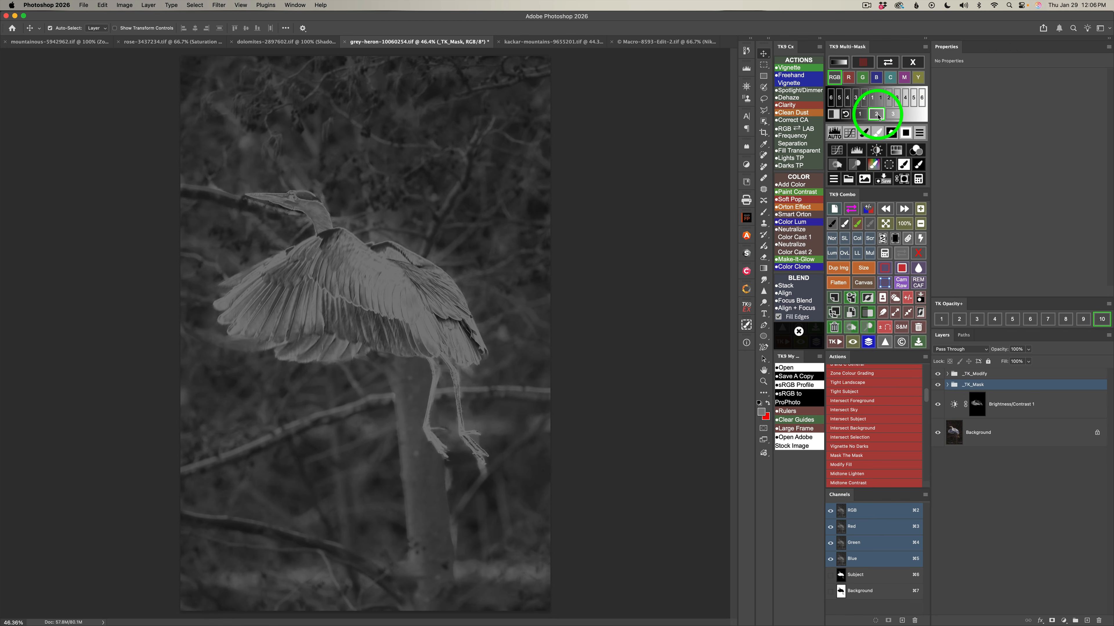
pyautogui.click(876, 151)
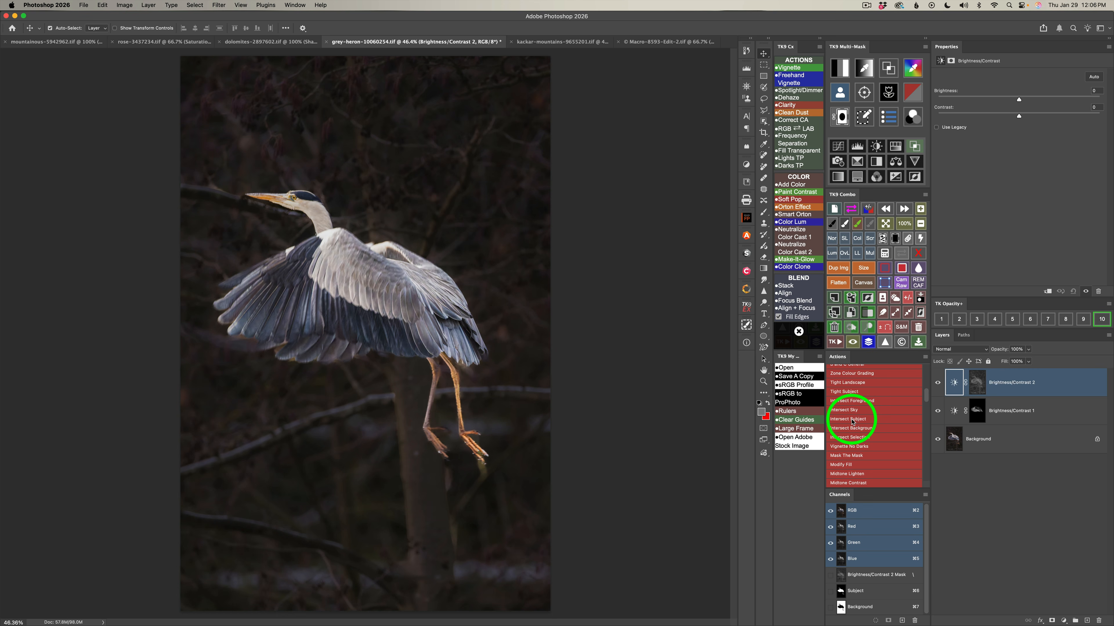
# Run the Intersect Subject action on the Brightness/Contrast 2 mask and inspect the resulting mask on its own.
pyautogui.click(852, 423)
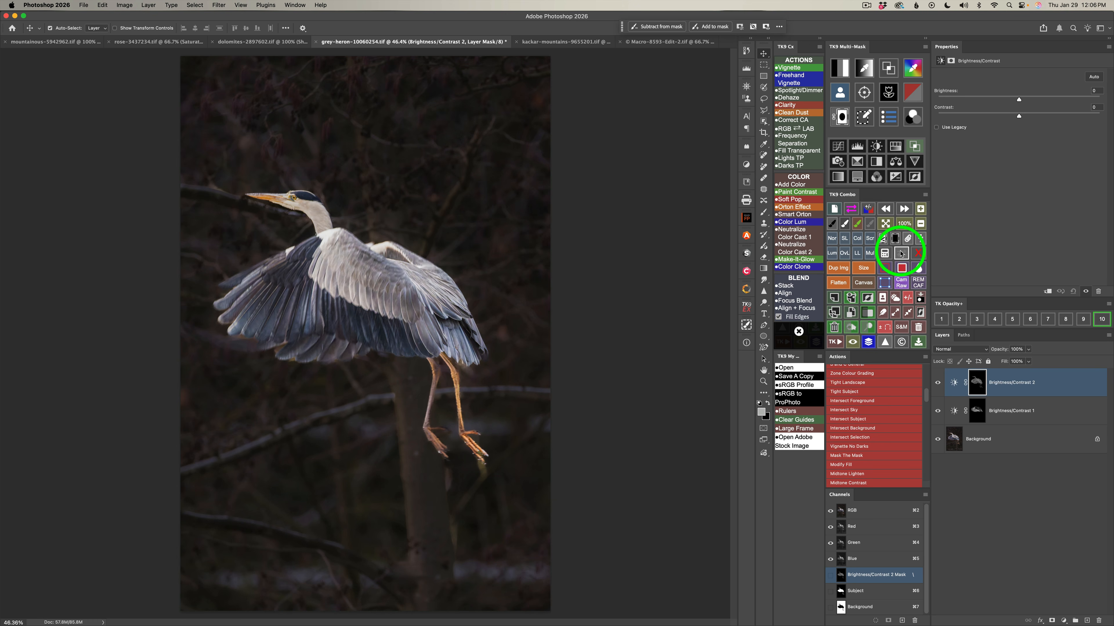
pyautogui.click(901, 254)
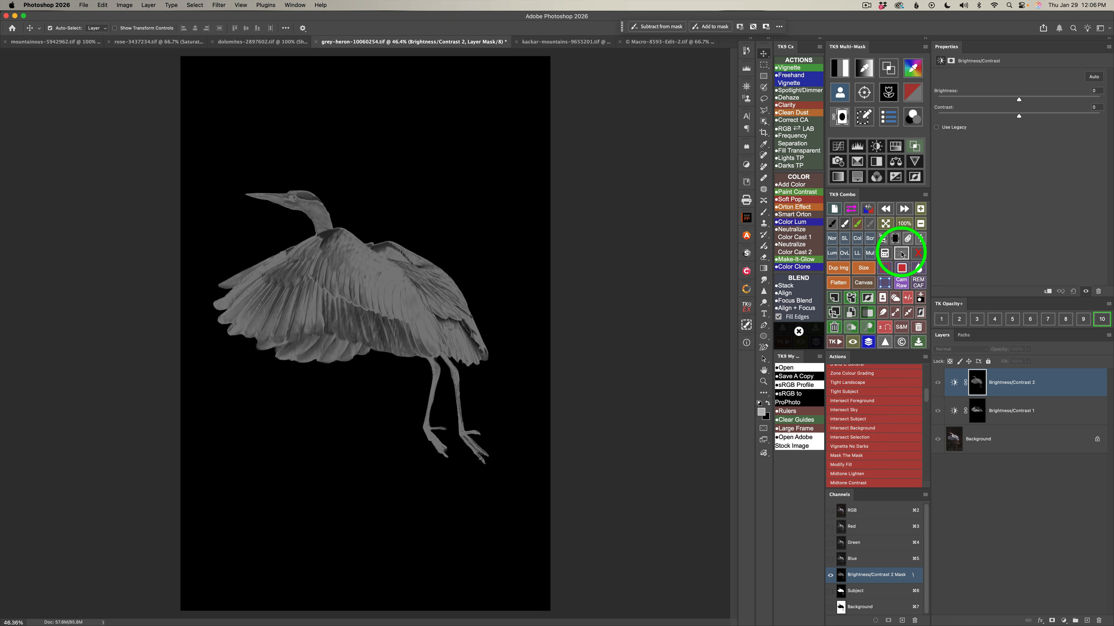
pyautogui.click(901, 254)
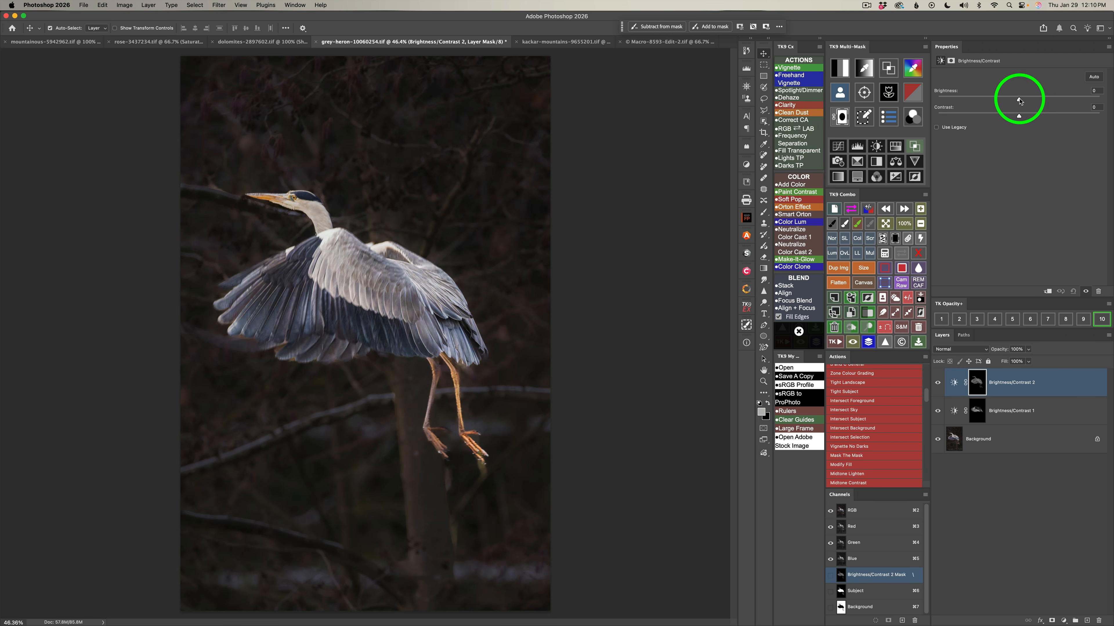
# Set the subject adjustment's brightness to 24 and contrast to -7, and compare the heron with and without it.
pyautogui.moveTo(1020, 101); pyautogui.dragTo(1031, 101)
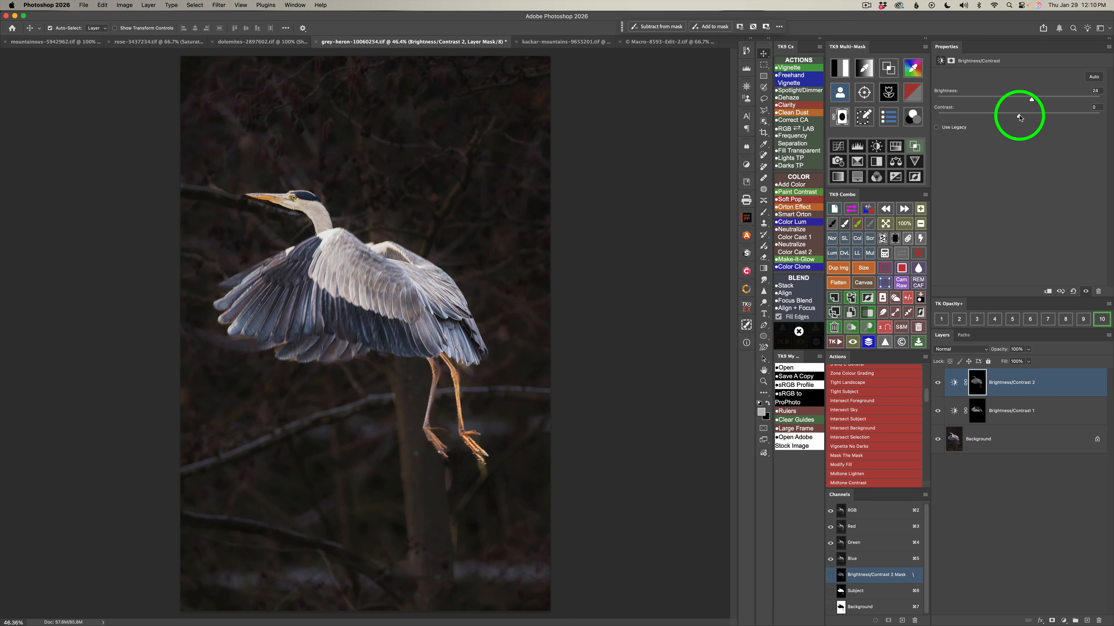
pyautogui.moveTo(1019, 117); pyautogui.dragTo(1007, 117)
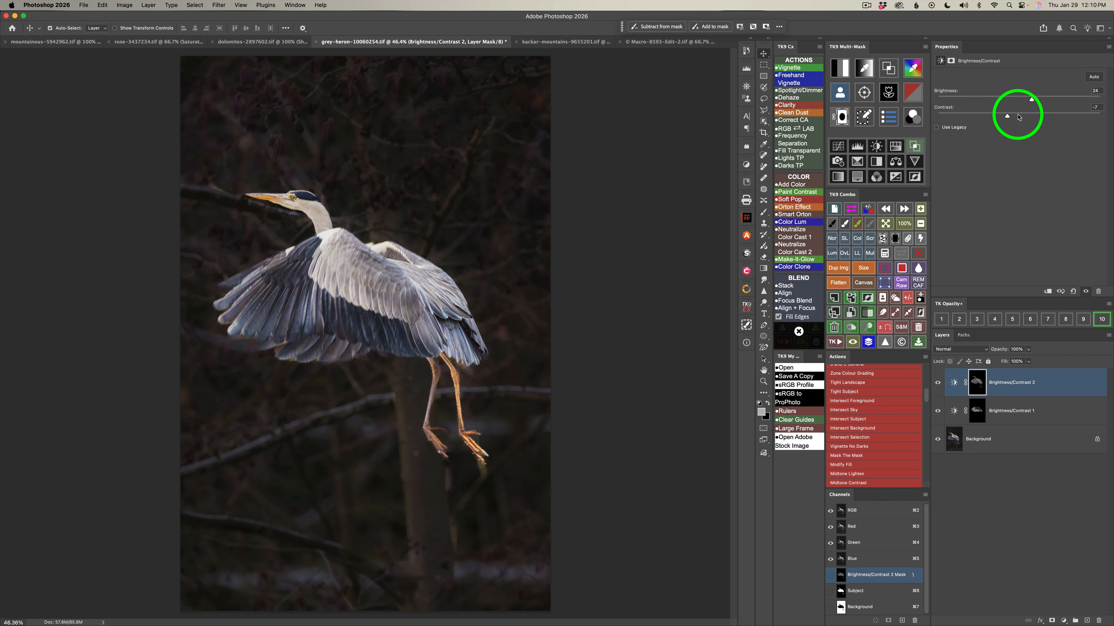
pyautogui.click(938, 383)
pyautogui.click(938, 383)
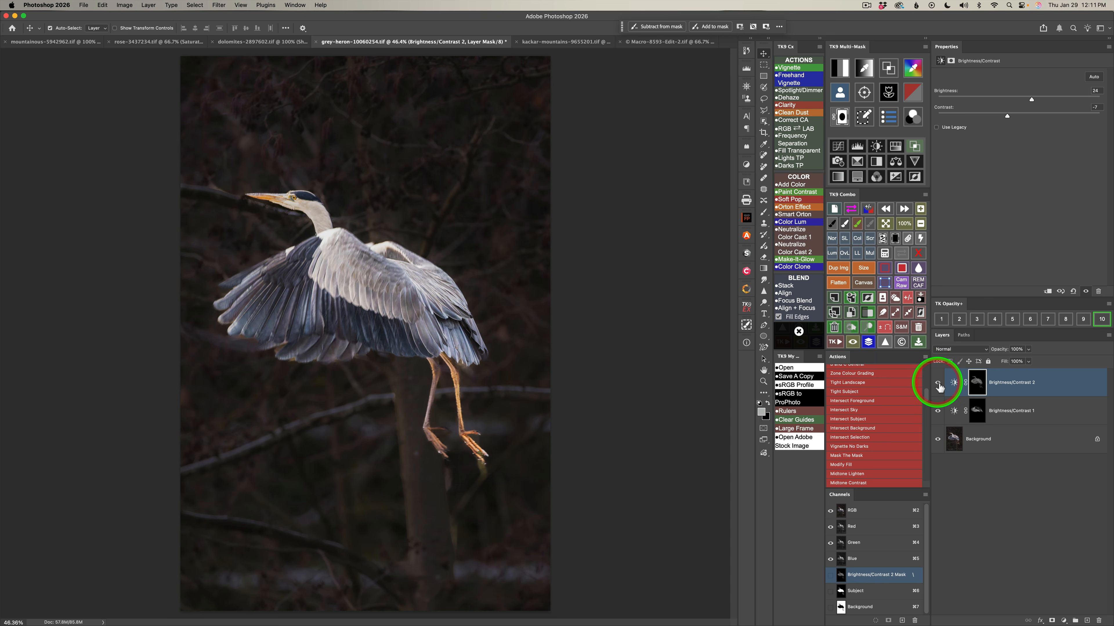
pyautogui.click(938, 383)
pyautogui.click(938, 383)
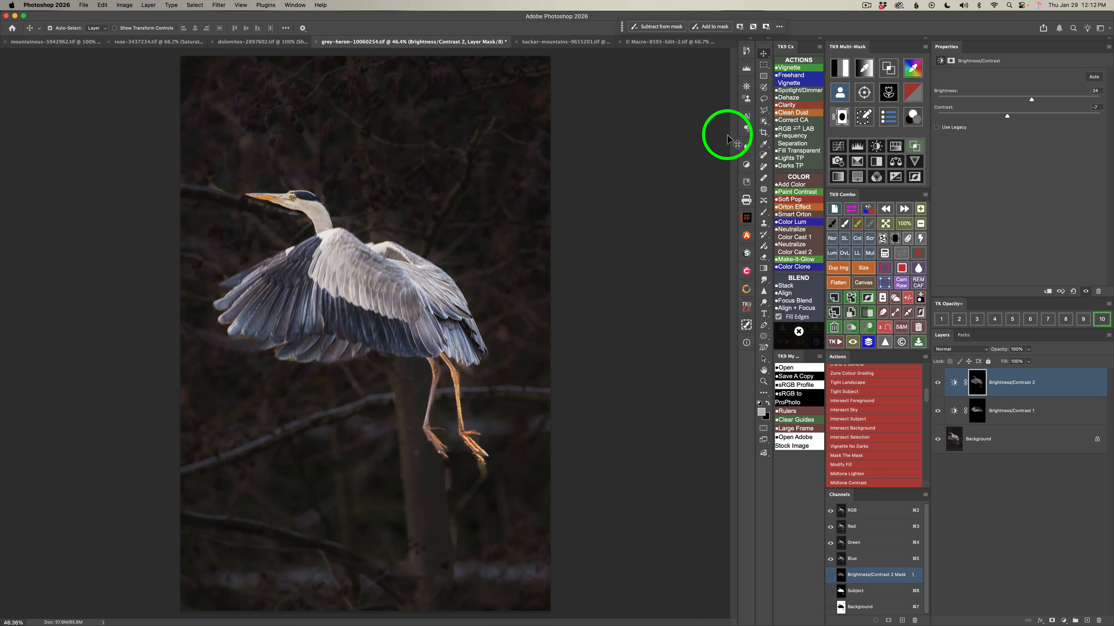
# Create a Darks 1 luminosity mask of the heron image and output it to a third Brightness/Contrast adjustment layer.
pyautogui.click(841, 70)
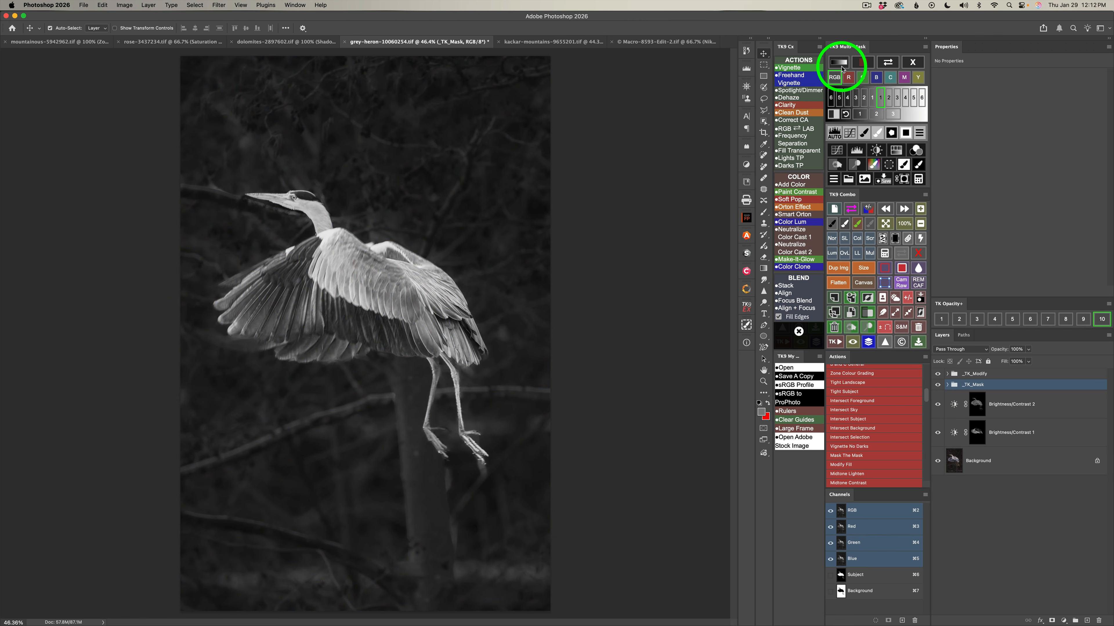
pyautogui.click(873, 99)
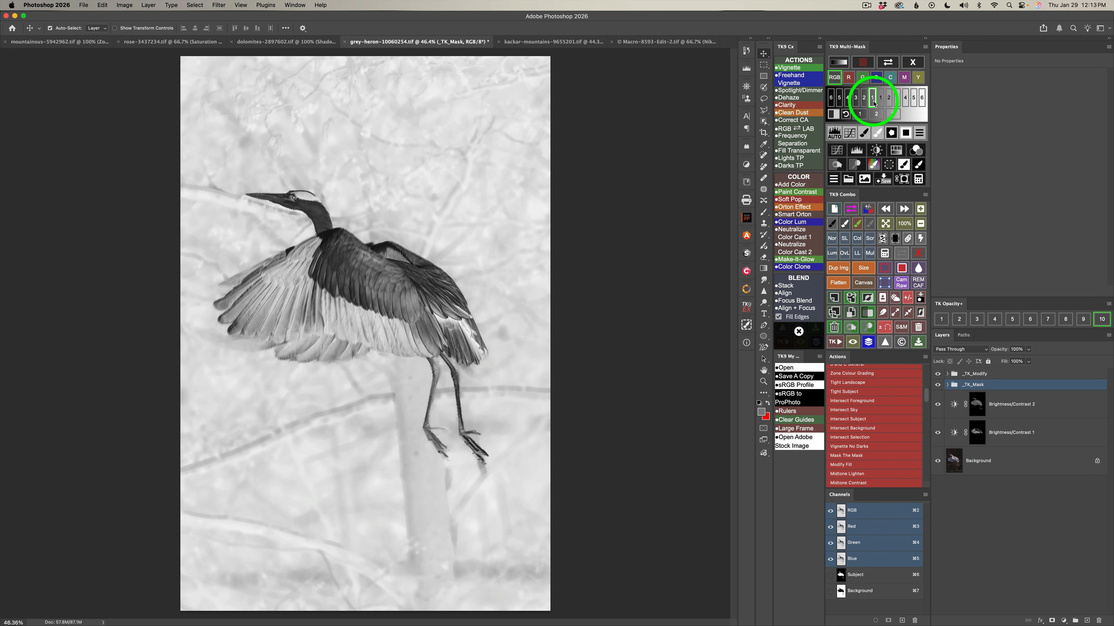
pyautogui.click(876, 150)
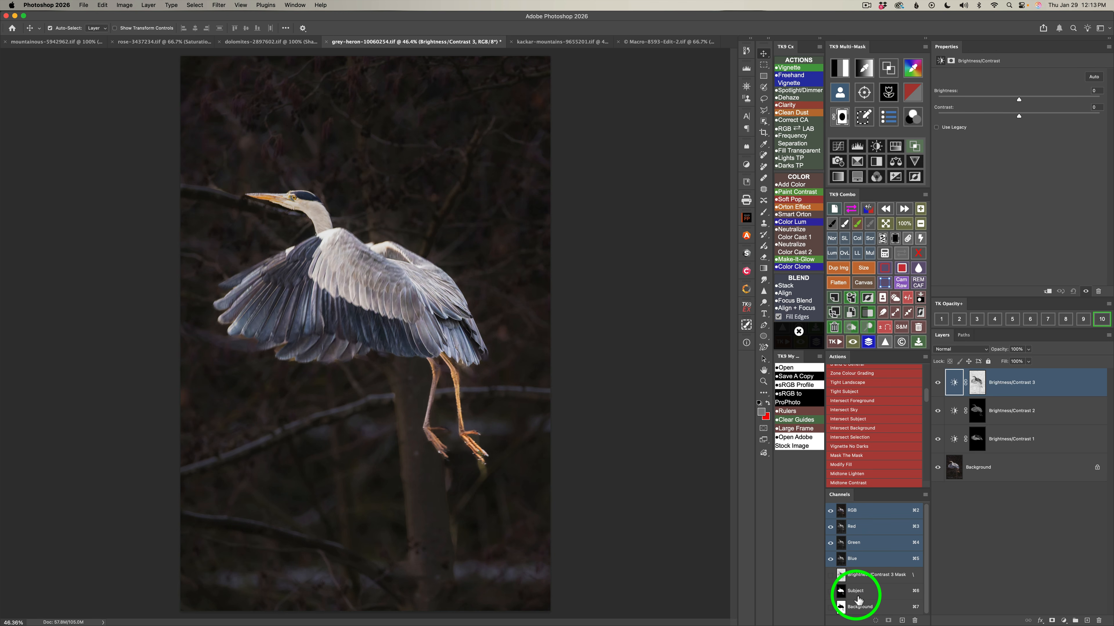
# Run the Intersect Background action on the Brightness/Contrast 3 mask and inspect the resulting mask on its own.
pyautogui.click(861, 428)
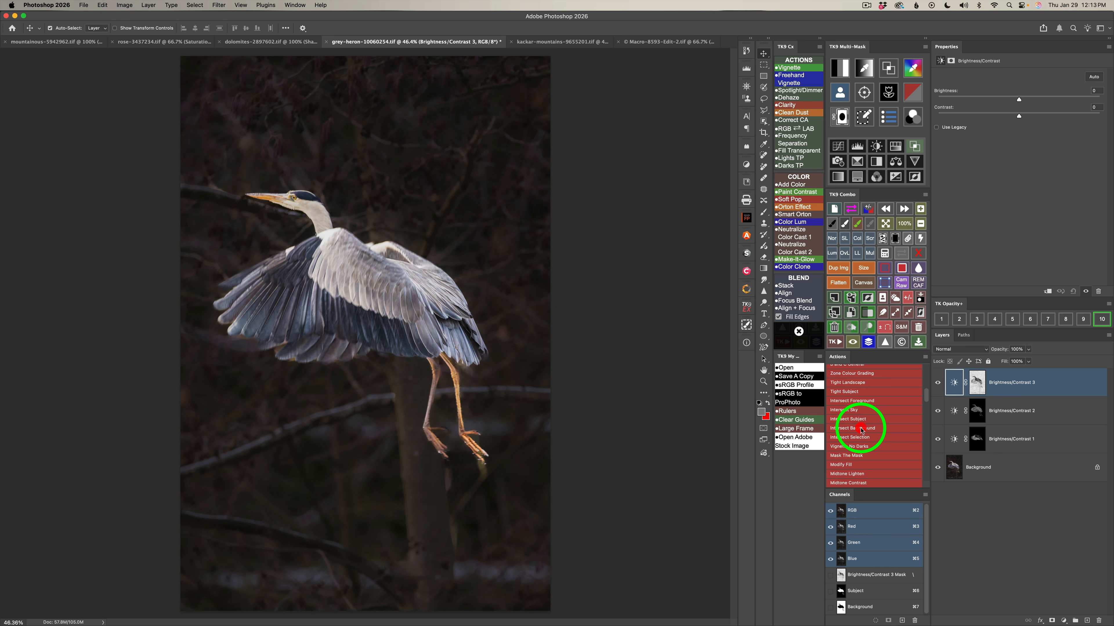
pyautogui.click(903, 252)
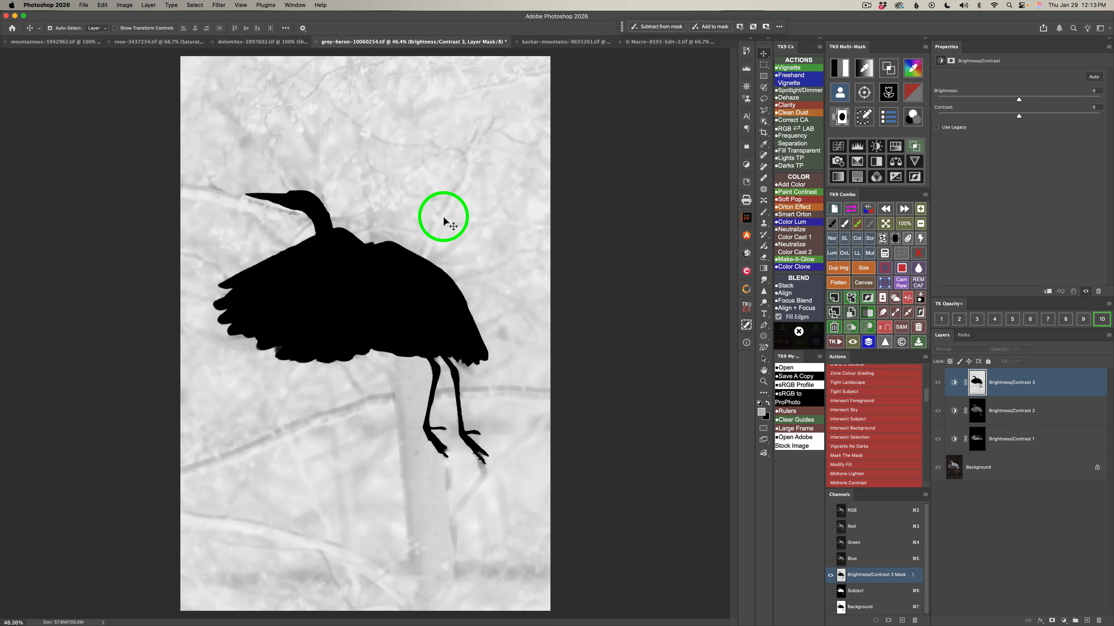
pyautogui.click(903, 253)
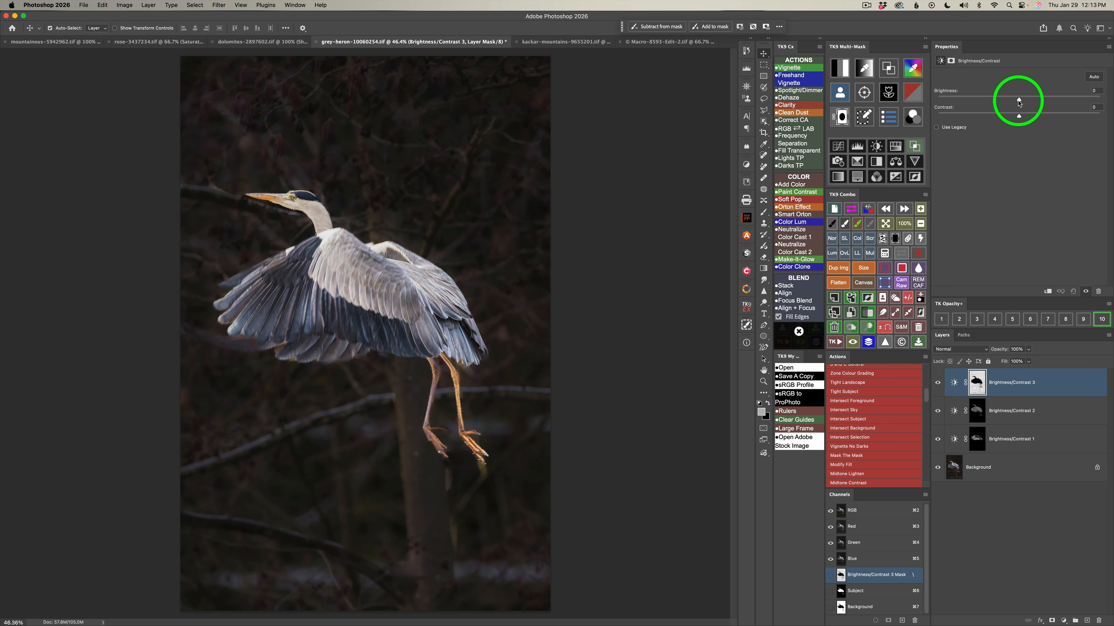
# Set the background adjustment's brightness to 17 and contrast to -22, and compare the image with and without all adjustments.
pyautogui.moveTo(1019, 101); pyautogui.dragTo(1029, 101)
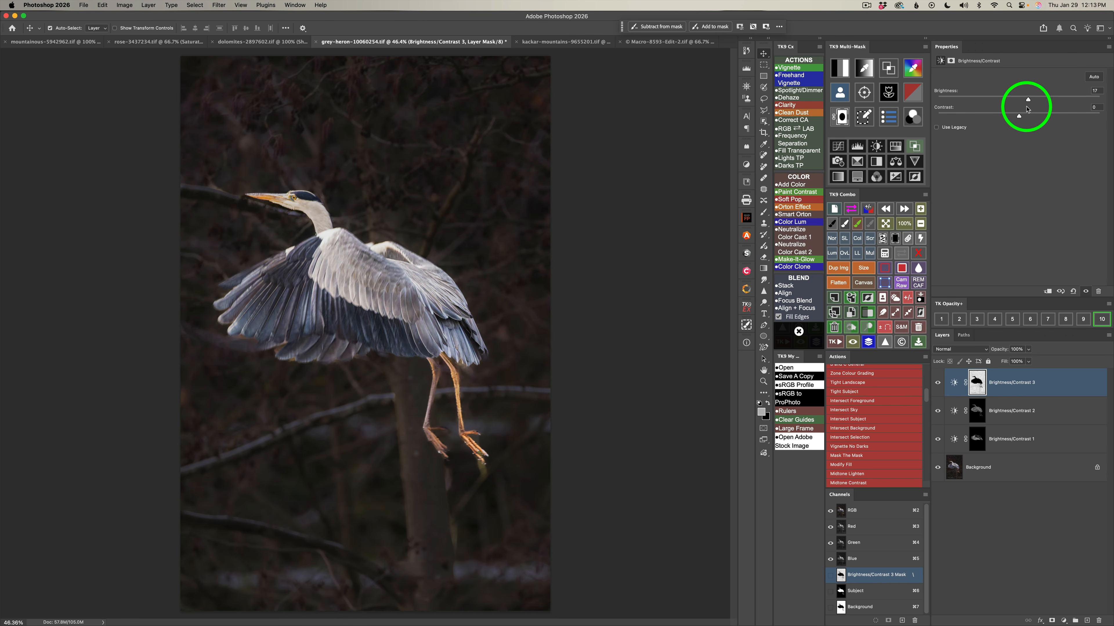
pyautogui.moveTo(1018, 116); pyautogui.dragTo(982, 116)
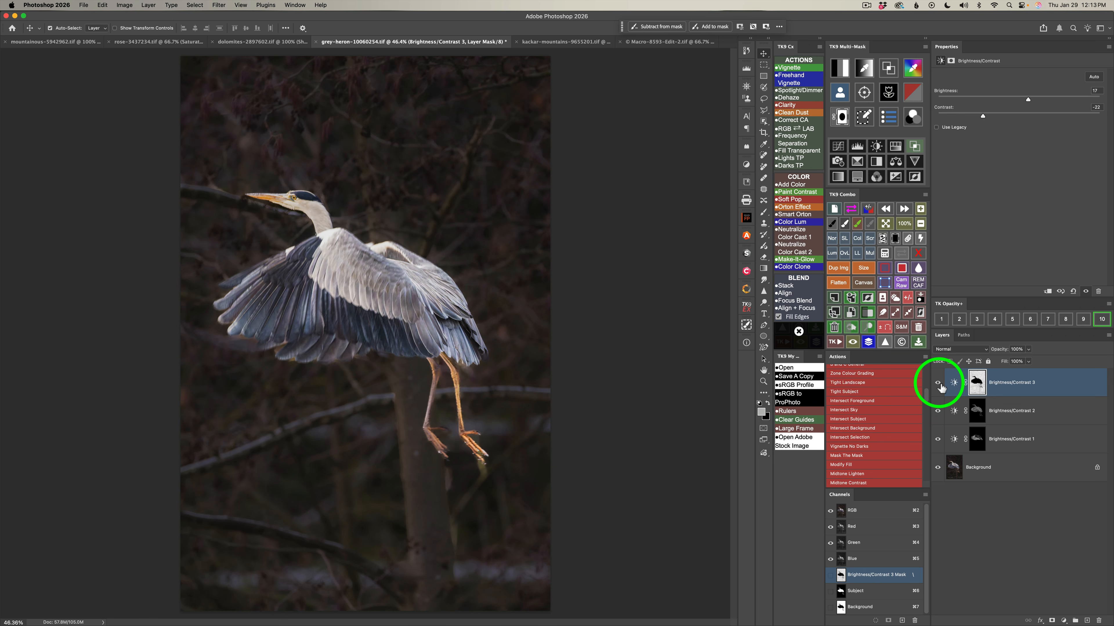
pyautogui.click(868, 341)
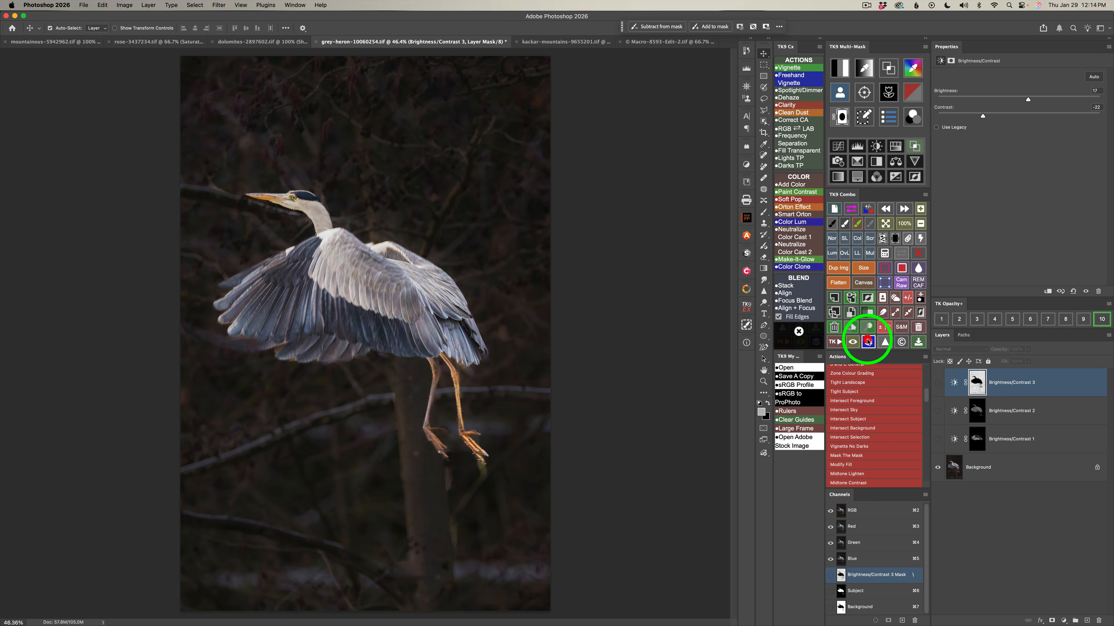
pyautogui.click(868, 342)
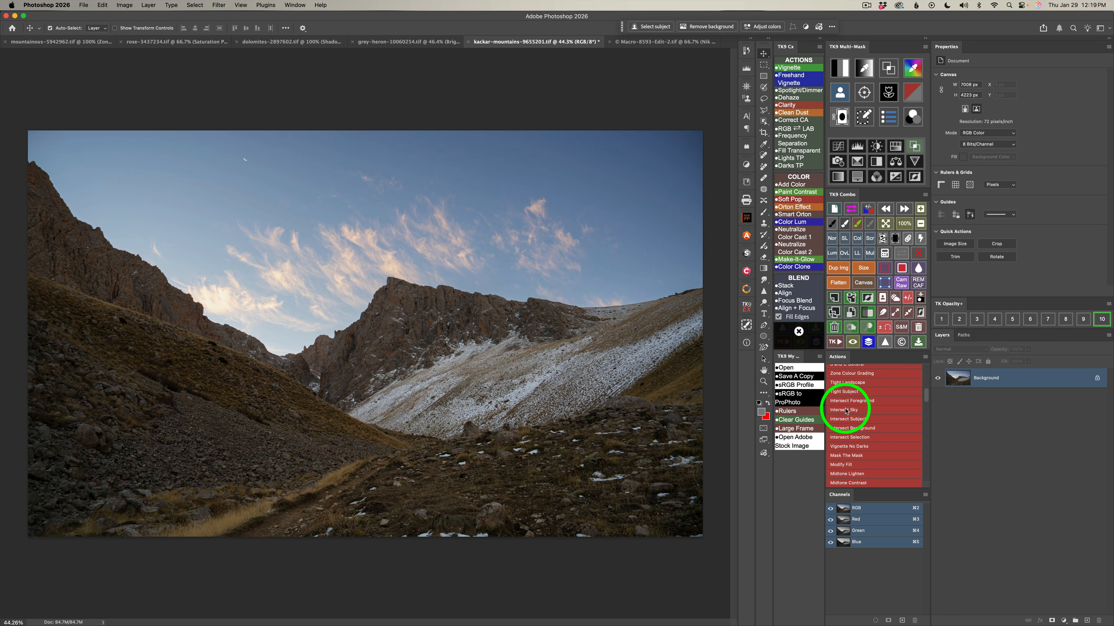
# Save Sky and Foreground channels for the kackar-mountains image, and build a zone mask from a dark tone sampled on the rocky slope.
pyautogui.click(895, 299)
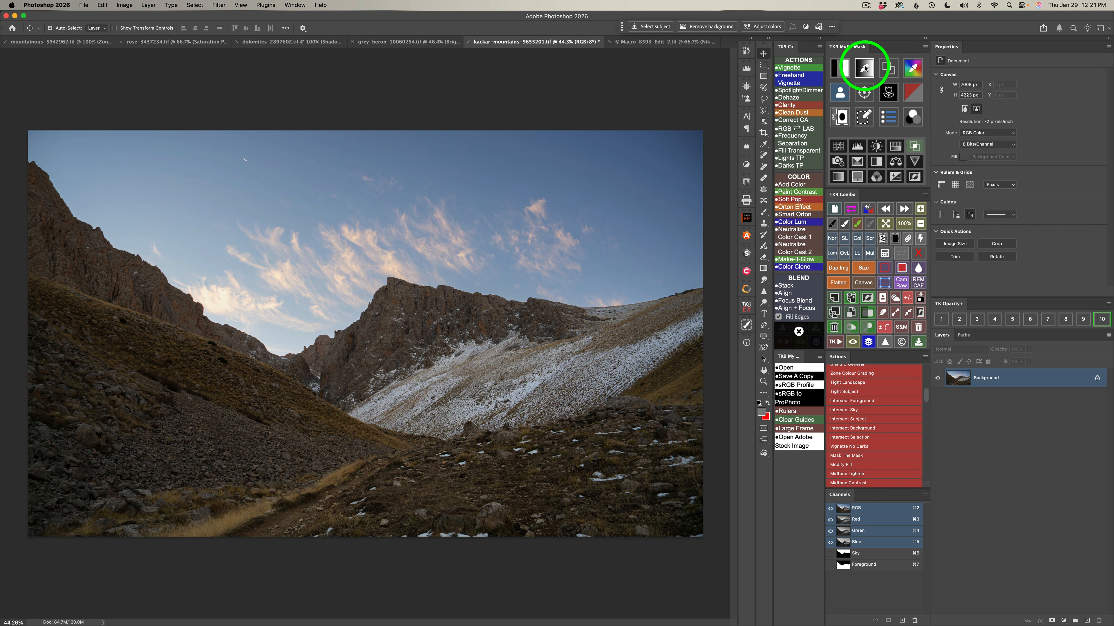
pyautogui.click(864, 67)
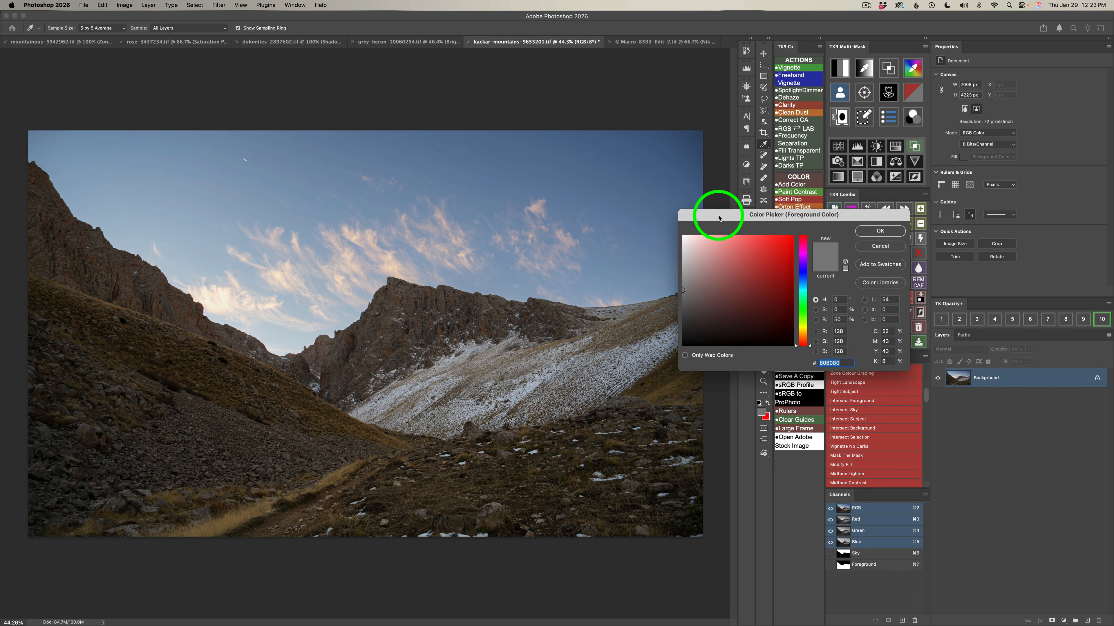
pyautogui.moveTo(718, 218); pyautogui.dragTo(472, 326)
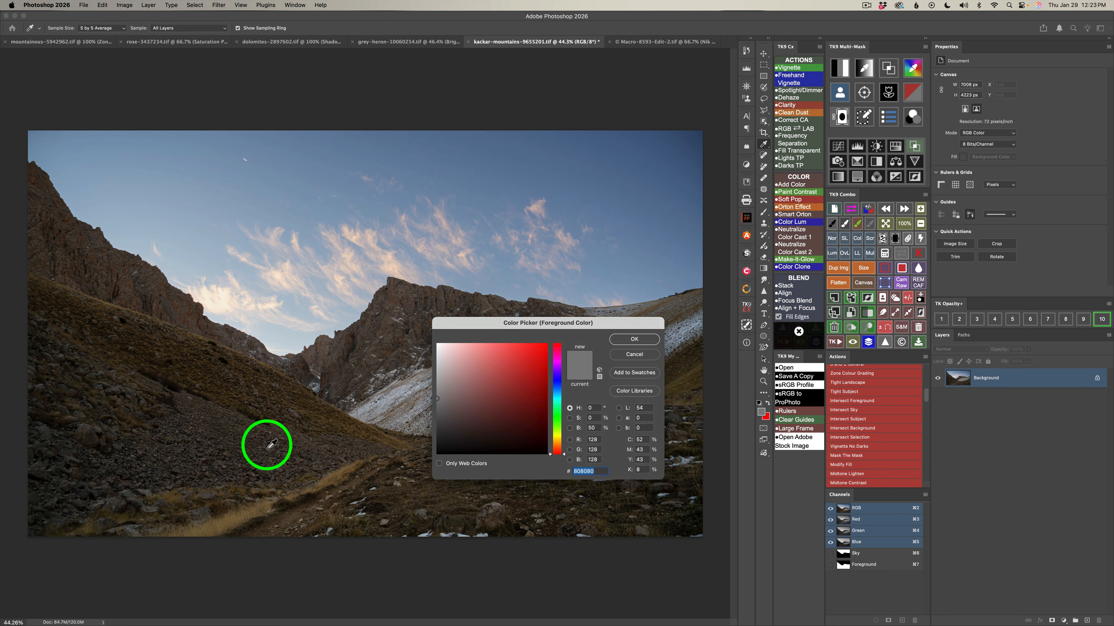
pyautogui.click(272, 443)
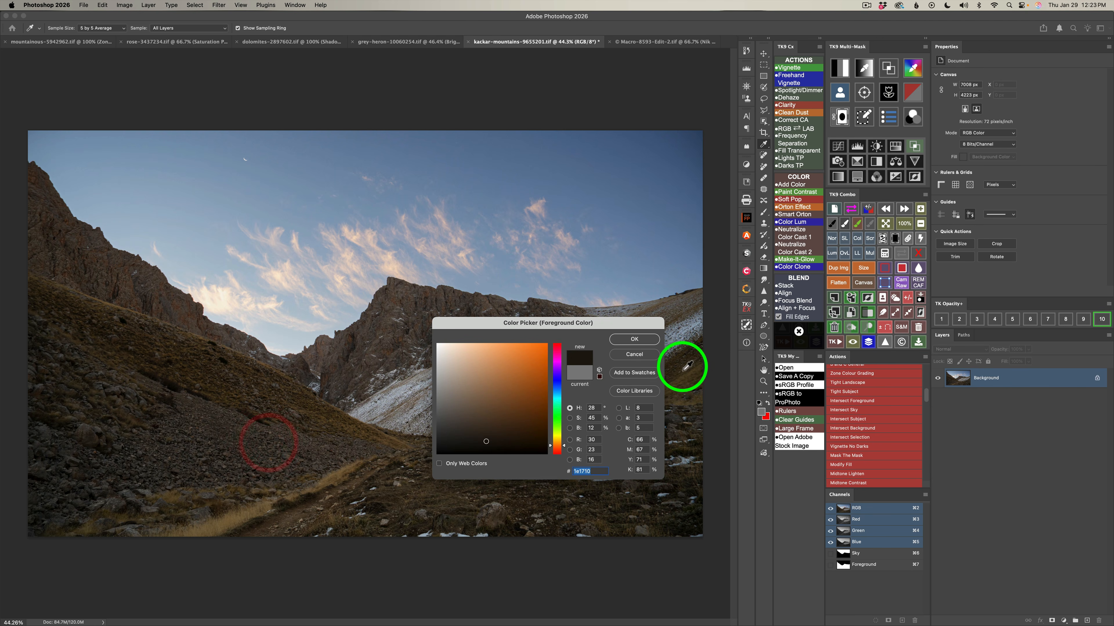
pyautogui.click(641, 340)
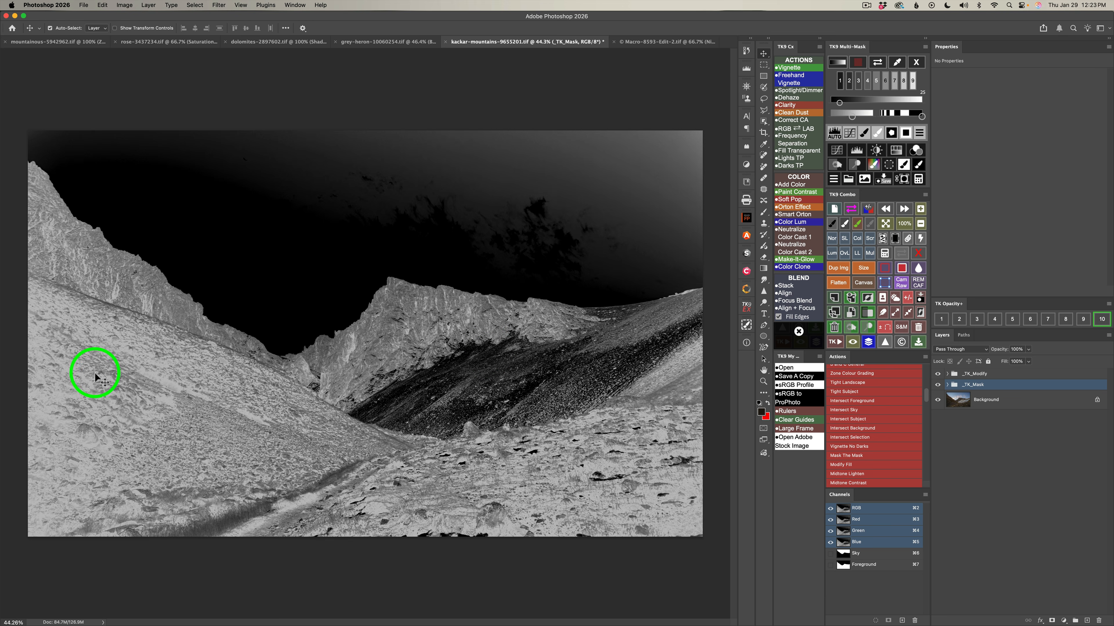
# Output the zone mask to a Color Grading layer, restrict it with the Intersect Foreground action, and inspect the resulting mask.
pyautogui.click(916, 151)
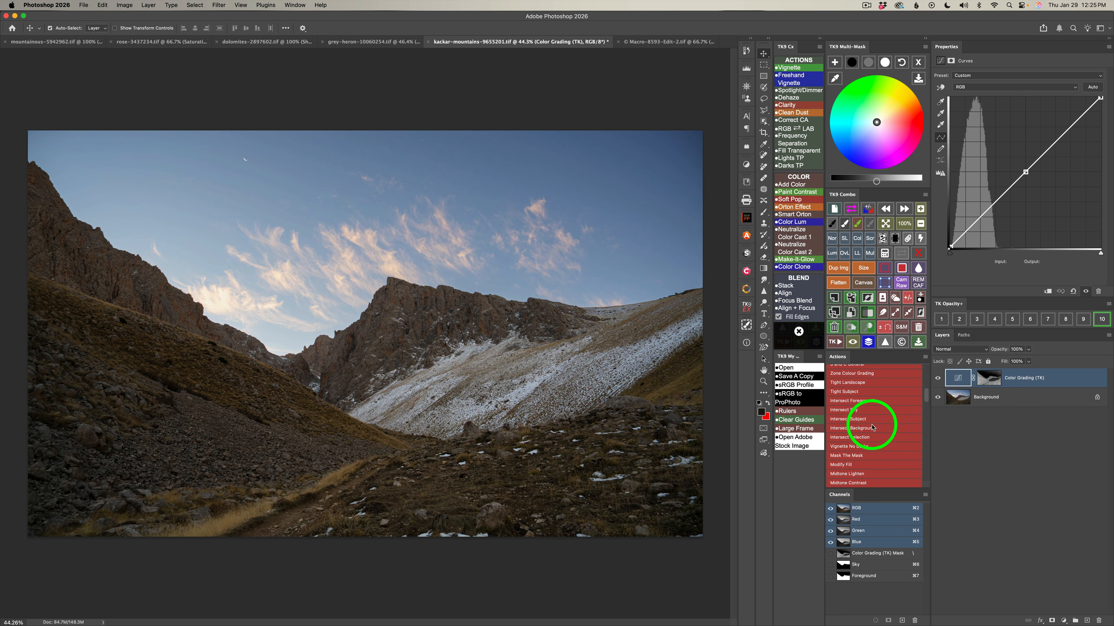
pyautogui.click(856, 403)
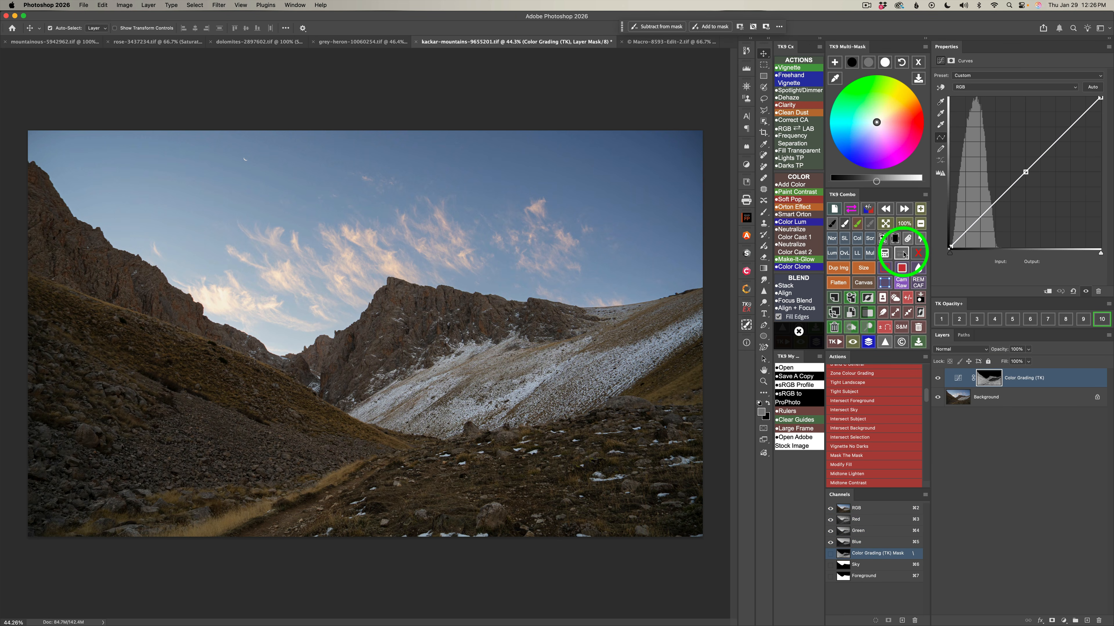
pyautogui.click(902, 254)
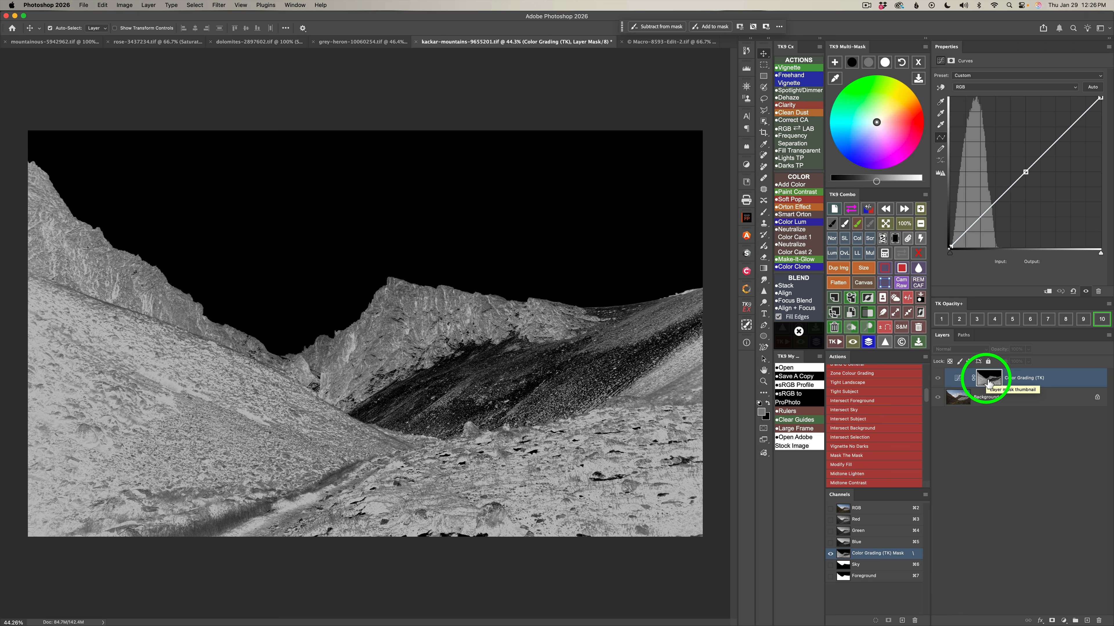
pyautogui.click(904, 253)
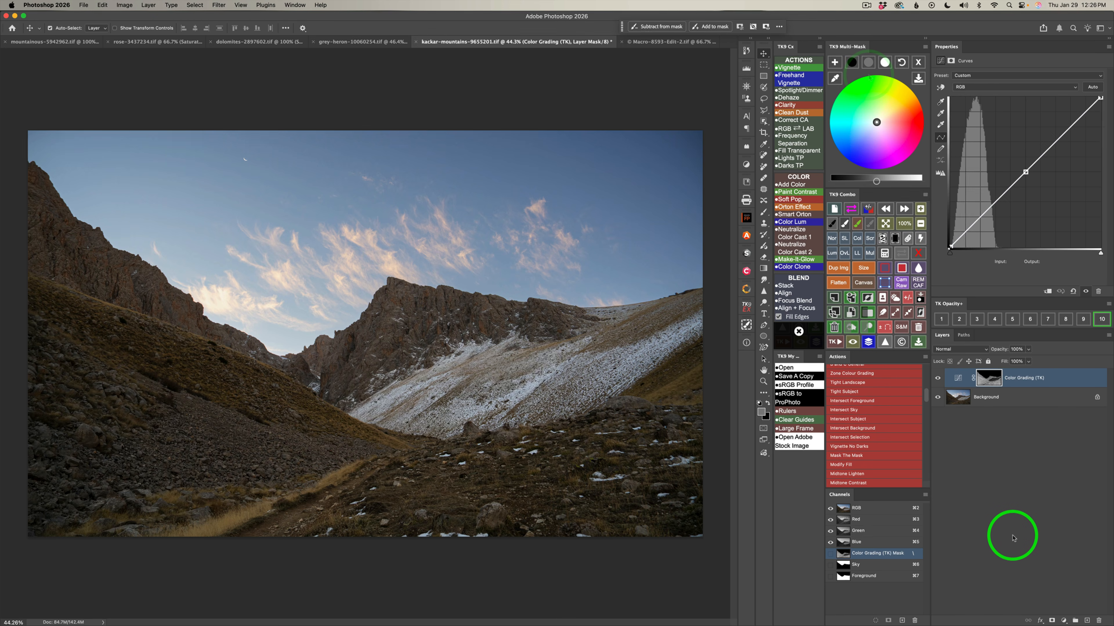
# In the Color Grading layer, brighten the midtones with a tint of hue 48 and saturation 29, and lower the shadows' brightness to -12.
pyautogui.click(868, 62)
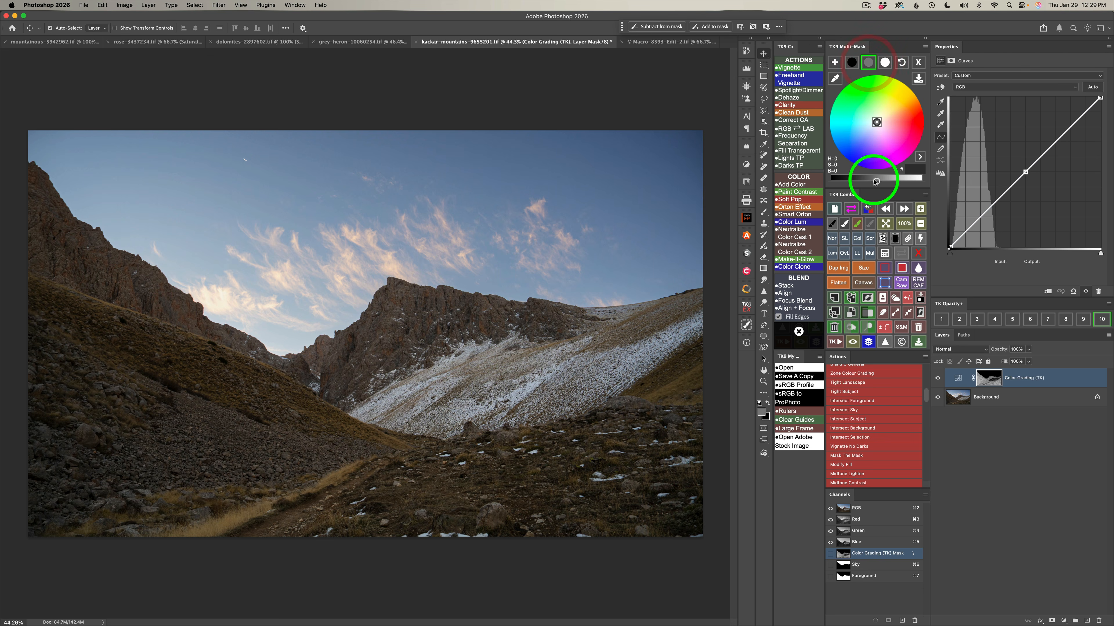
pyautogui.moveTo(875, 182); pyautogui.dragTo(903, 181)
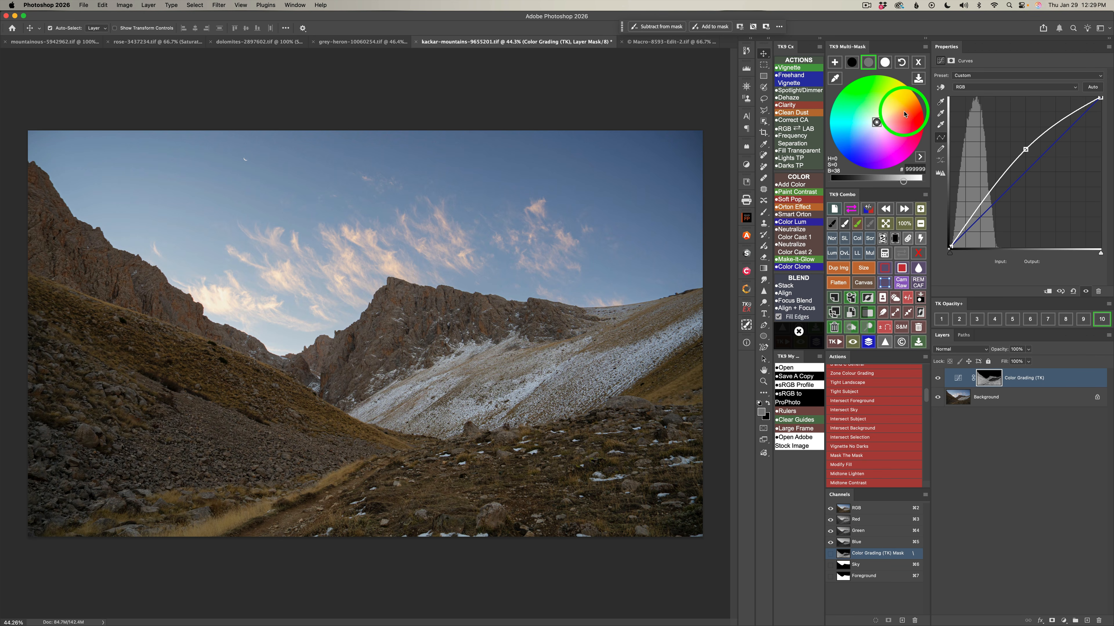
pyautogui.click(885, 114)
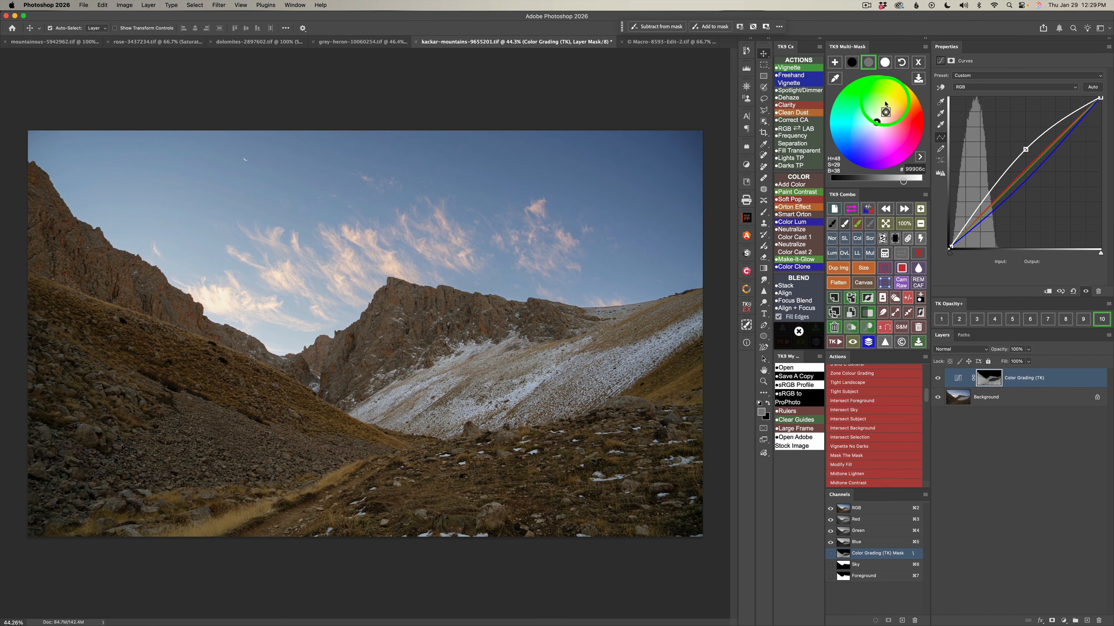
pyautogui.click(852, 61)
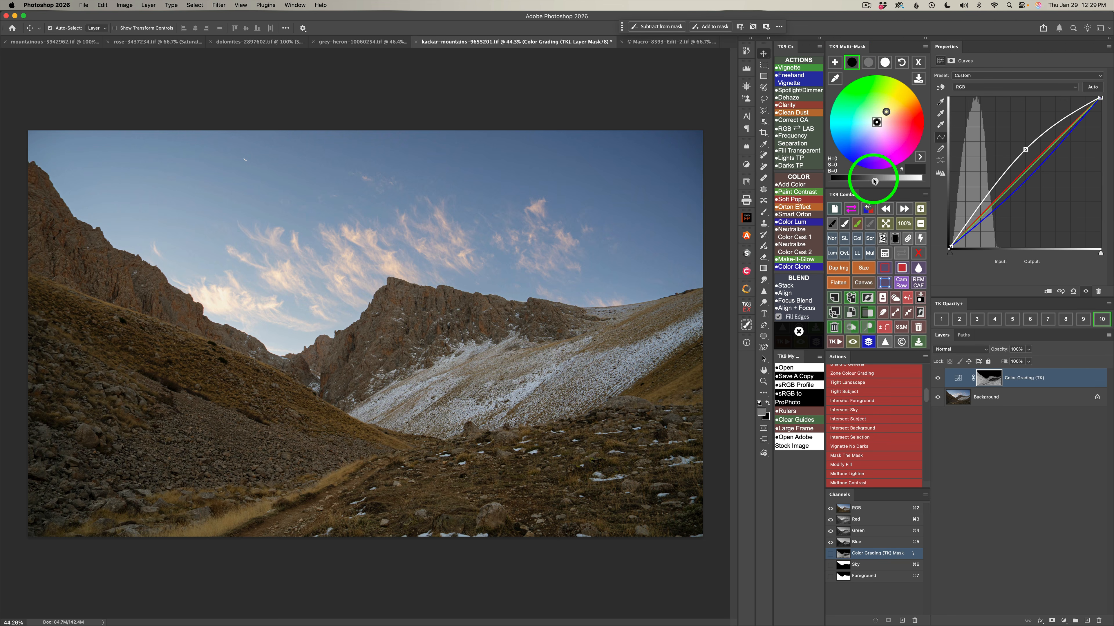
pyautogui.moveTo(874, 180); pyautogui.dragTo(867, 181)
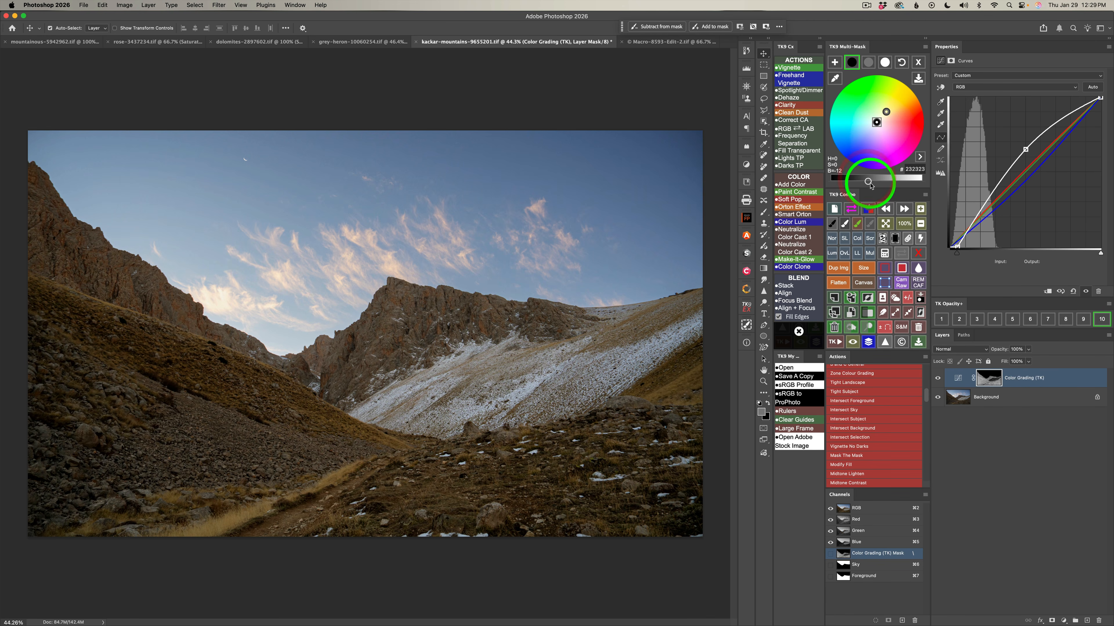
# Compare the image with and without the Color Grading layer, and close the color grading controls.
pyautogui.click(938, 379)
pyautogui.click(938, 379)
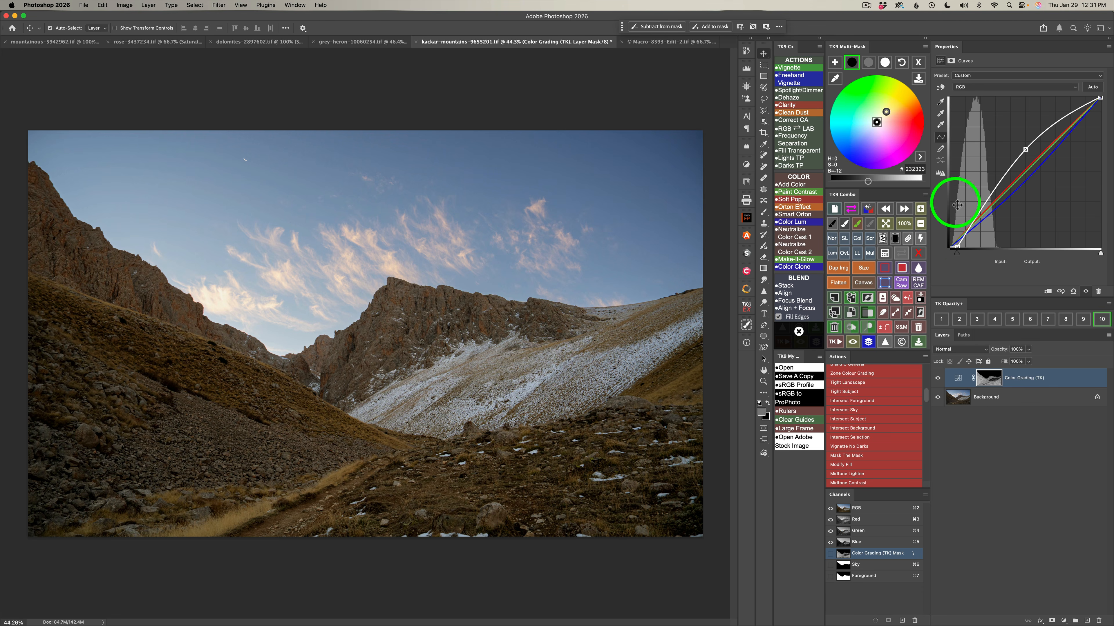
pyautogui.click(918, 63)
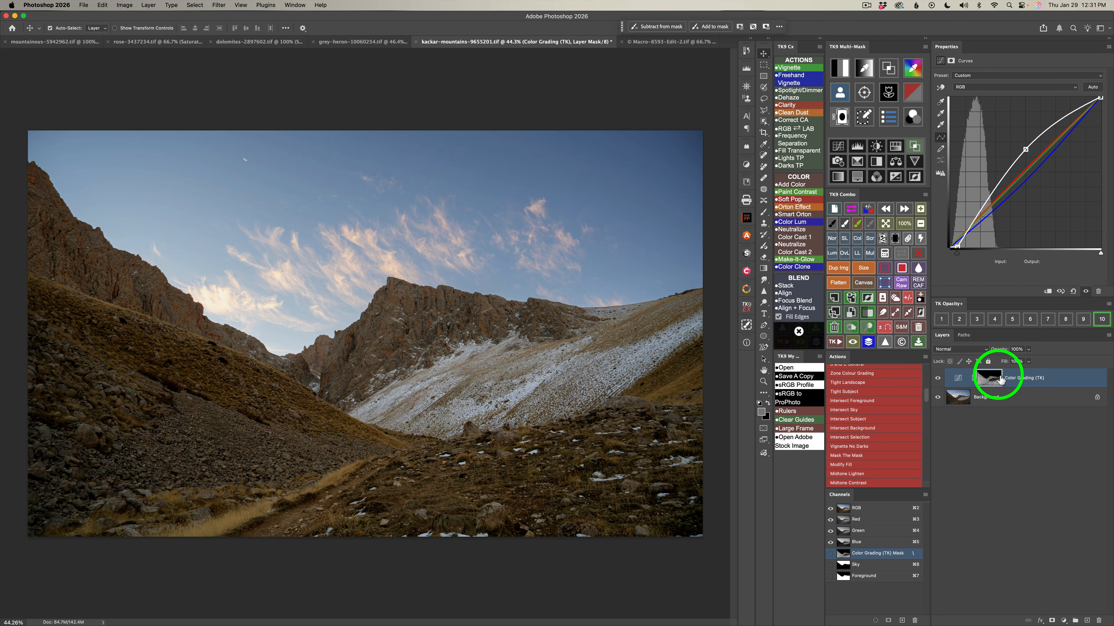
# Build a zone mask from a light tone sampled on the snowy slope and output it to a Brightness/Contrast layer.
pyautogui.click(868, 69)
pyautogui.moveTo(570, 317); pyautogui.dragTo(752, 303)
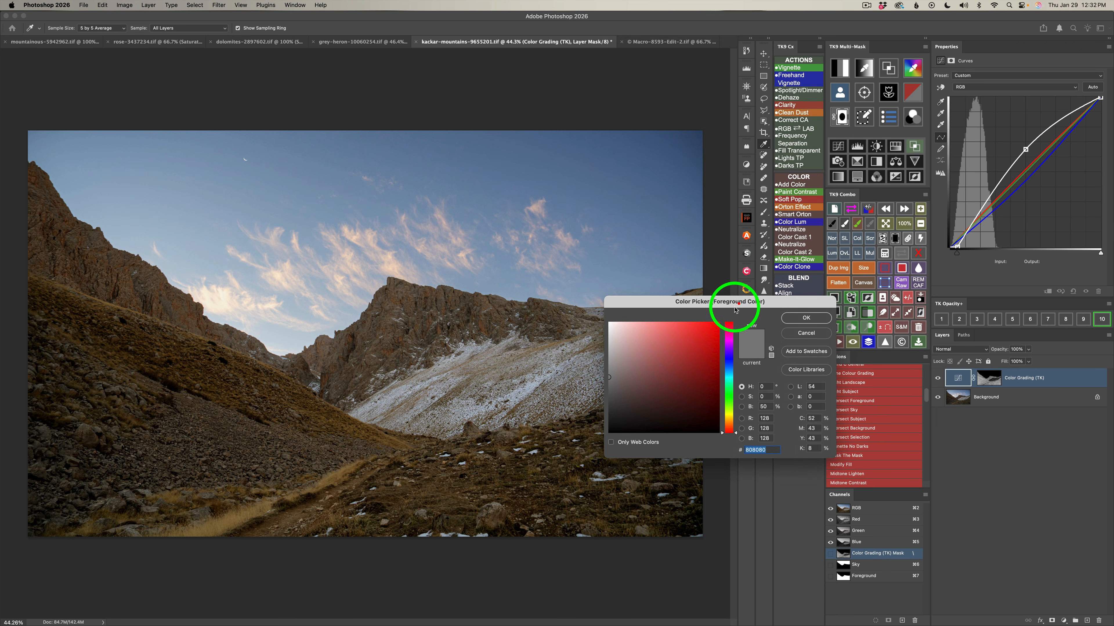
pyautogui.click(538, 385)
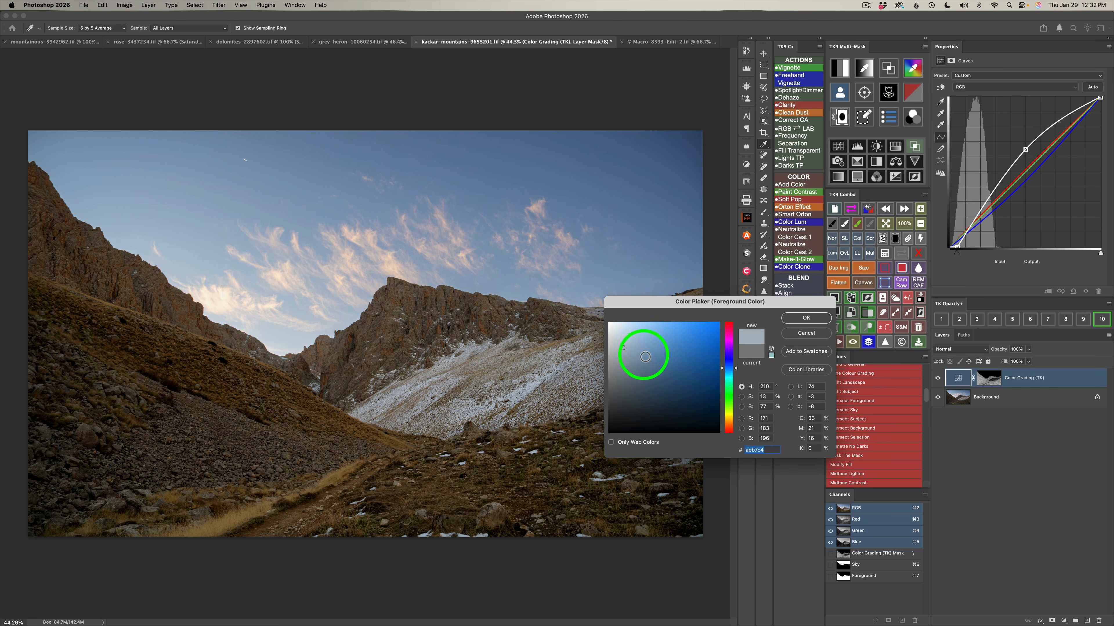
pyautogui.click(799, 318)
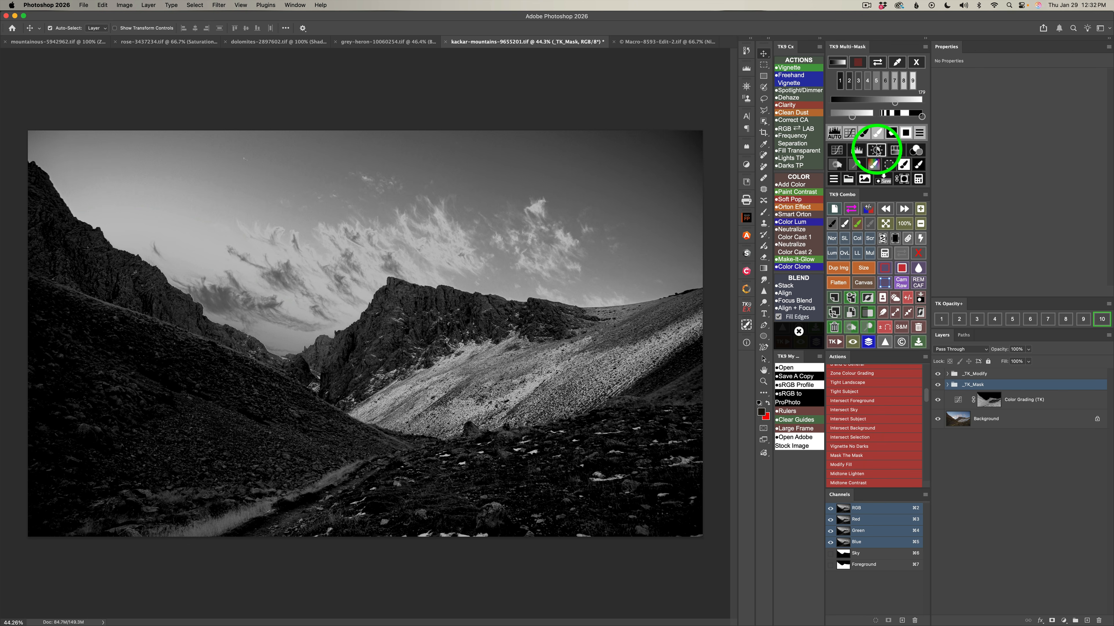
pyautogui.click(877, 151)
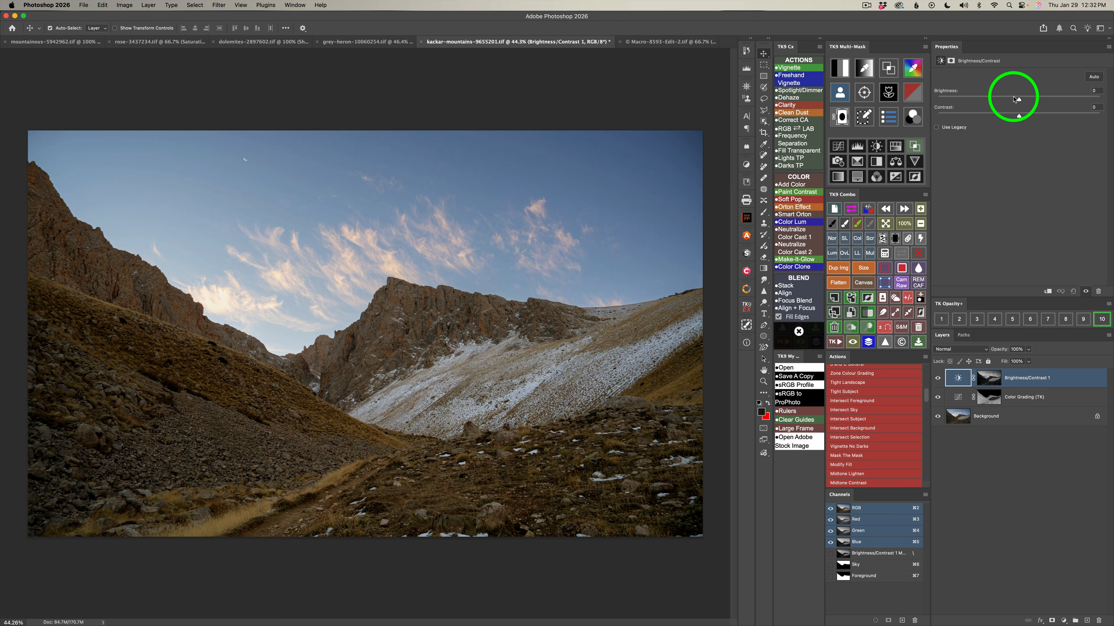
# Set the Brightness/Contrast layer's brightness to 32 and compare the image with and without it.
pyautogui.moveTo(1016, 99); pyautogui.dragTo(1036, 102)
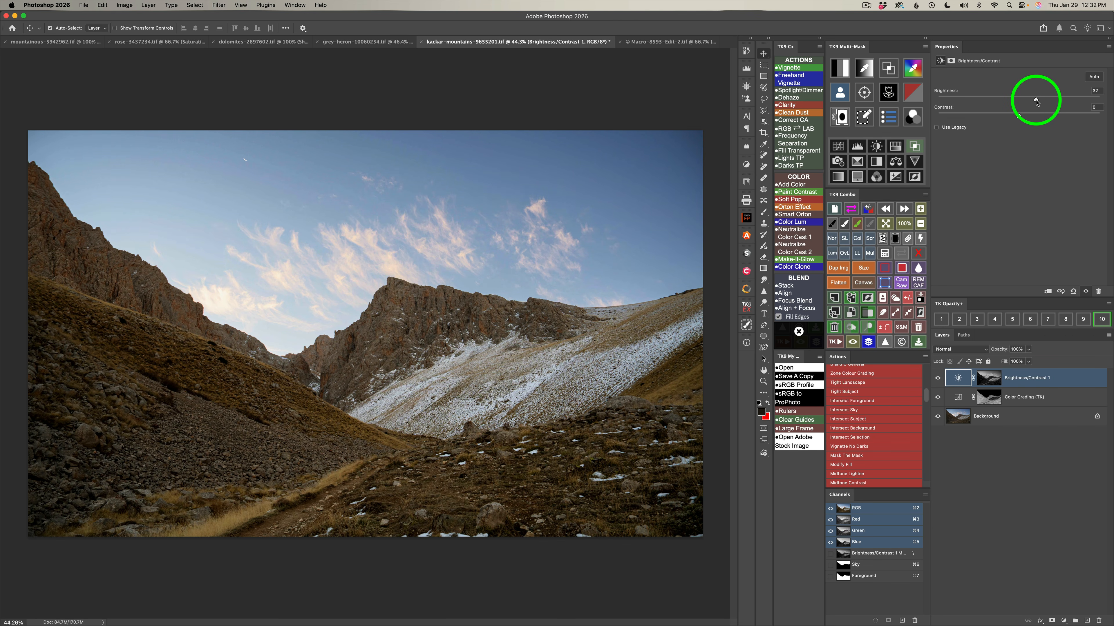
pyautogui.click(938, 379)
pyautogui.click(938, 378)
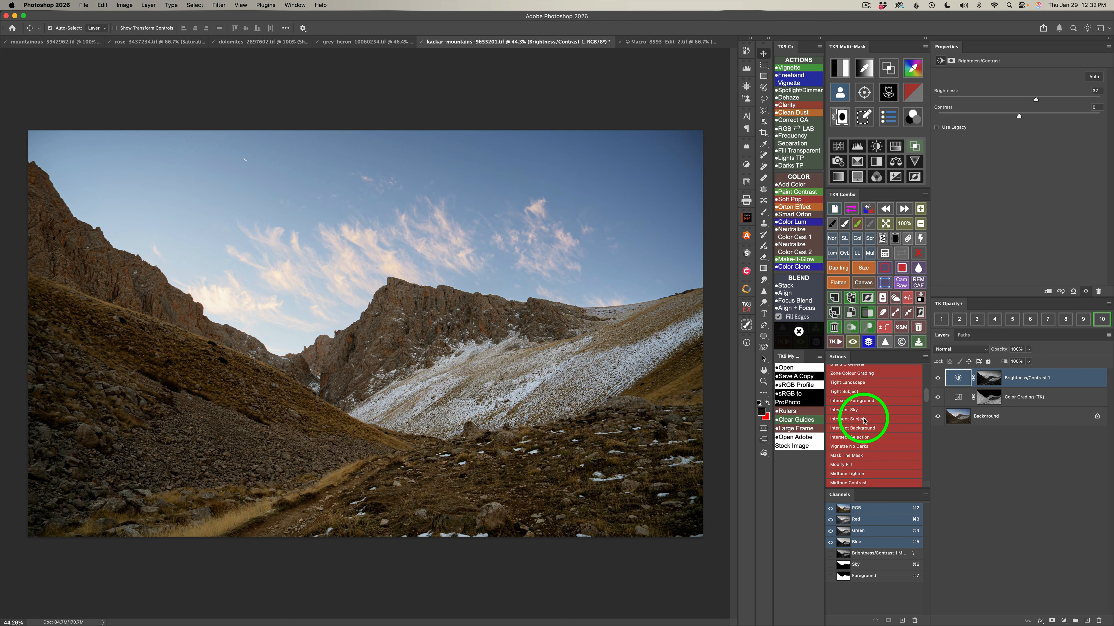
# Restrict the Brightness/Contrast layer's mask with the Intersect Foreground action and compare the image with and without the layer.
pyautogui.click(859, 402)
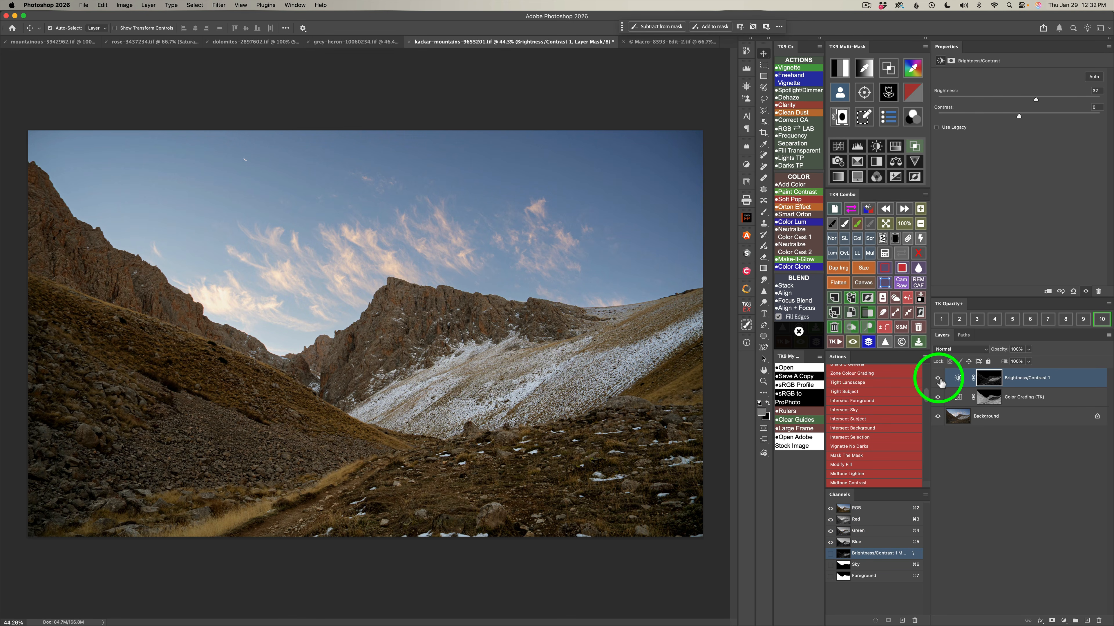
pyautogui.click(938, 378)
pyautogui.click(937, 379)
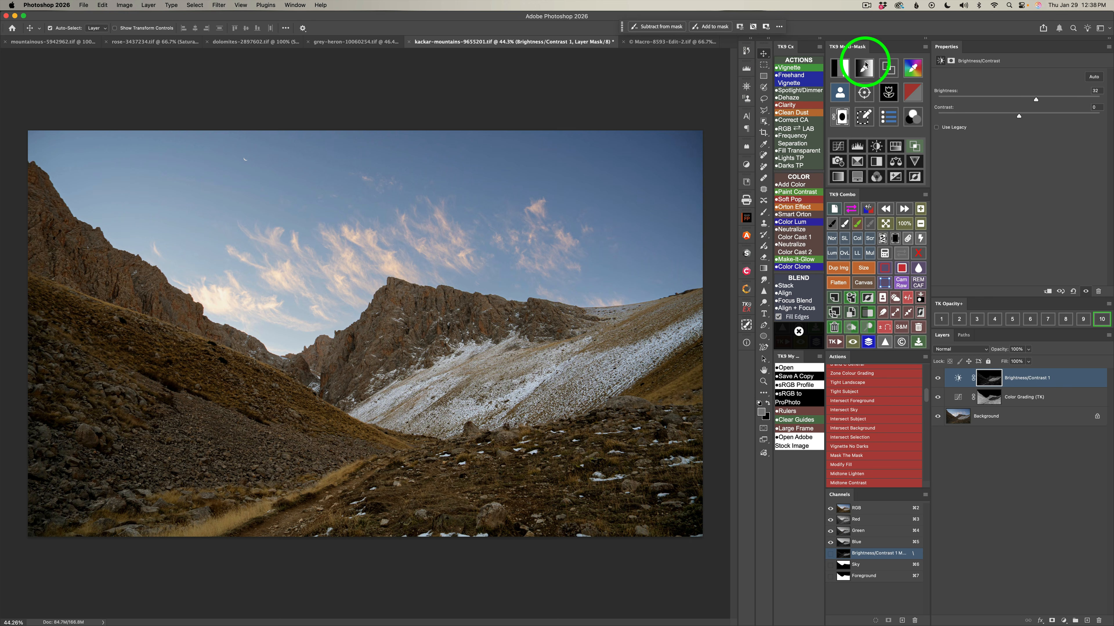
# Build a zone mask from a dark blue tone sampled in the upper sky and output it to a new Color Grading layer.
pyautogui.click(864, 69)
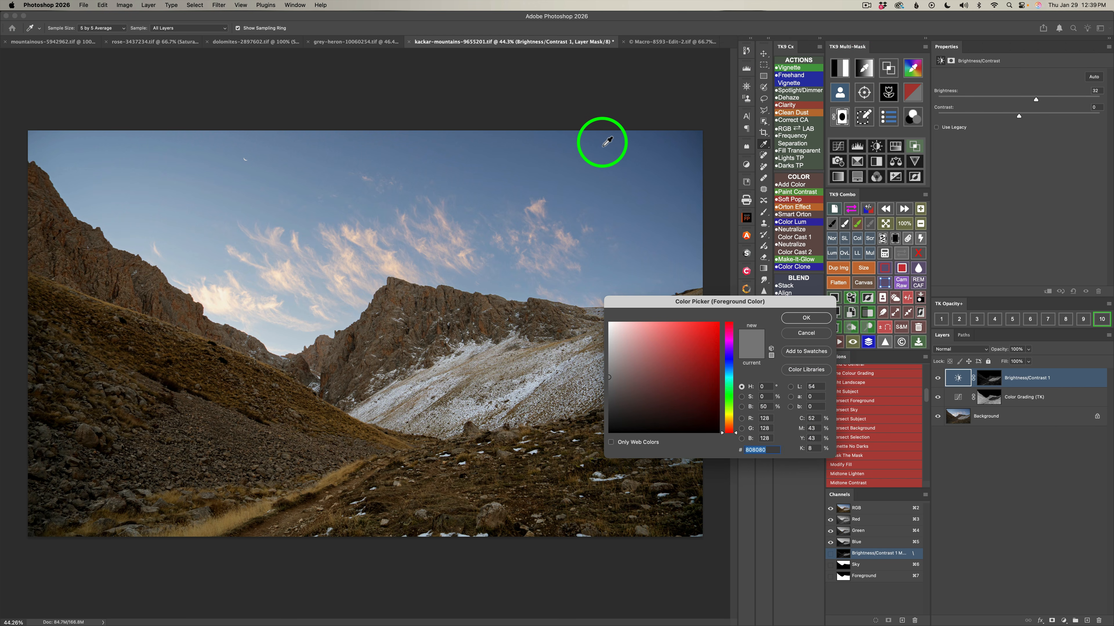
pyautogui.click(587, 143)
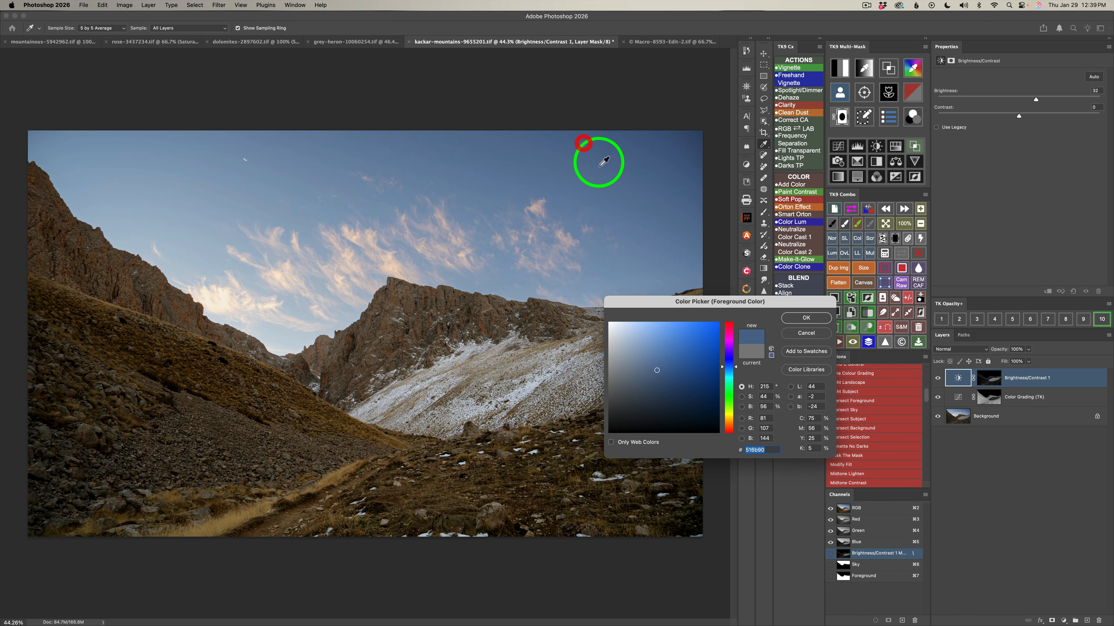
pyautogui.click(805, 319)
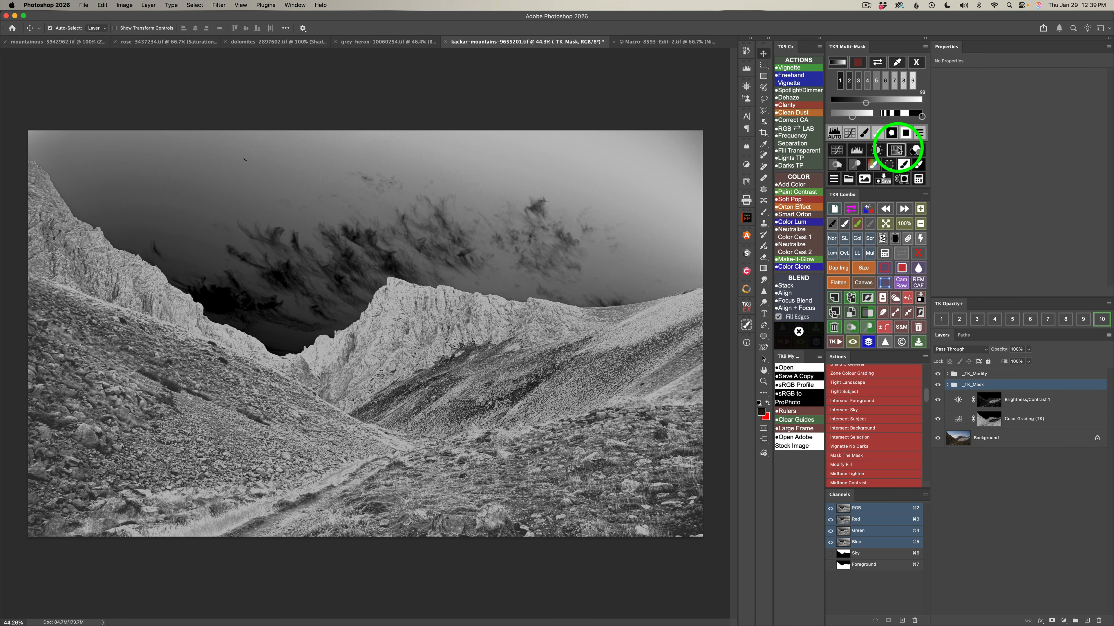
pyautogui.click(916, 151)
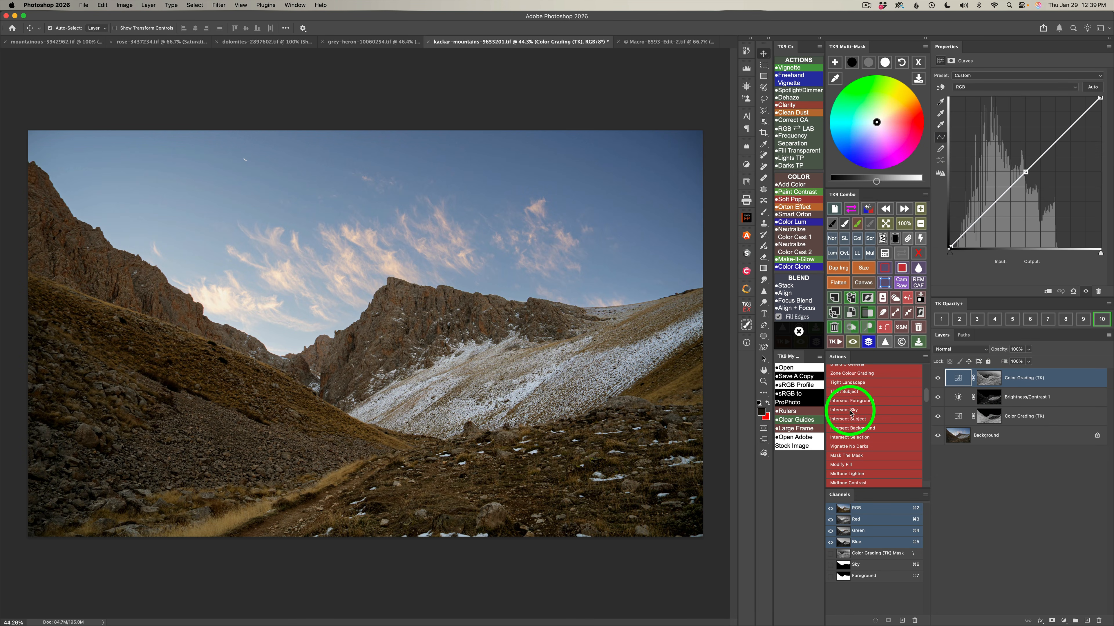
# Restrict the new Color Grading layer's mask with the Intersect Sky action and inspect the resulting mask.
pyautogui.click(845, 411)
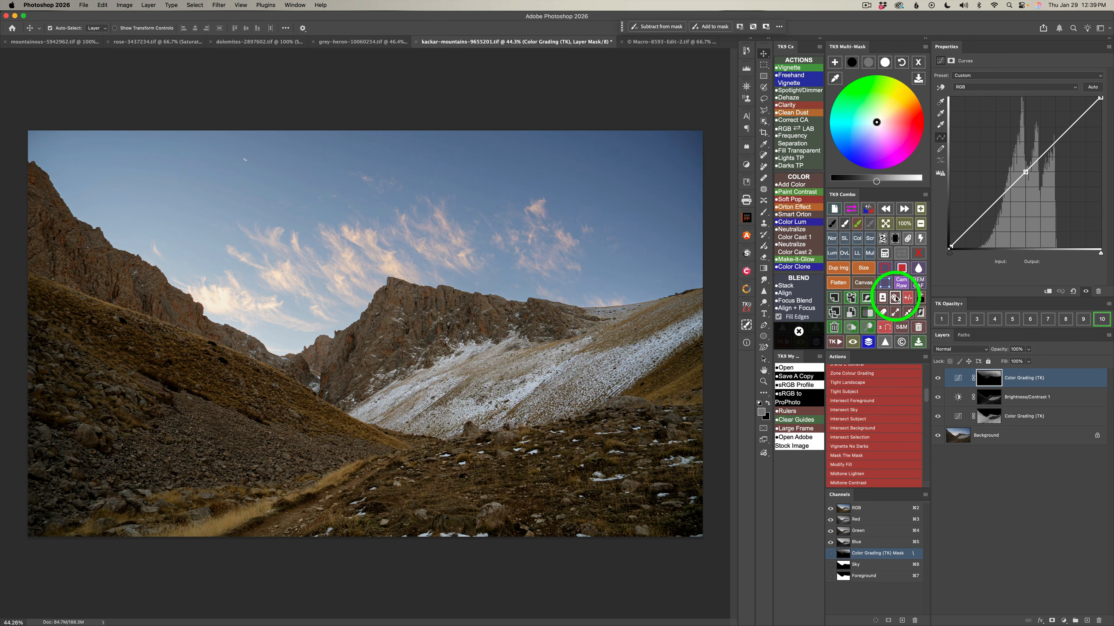
pyautogui.click(902, 254)
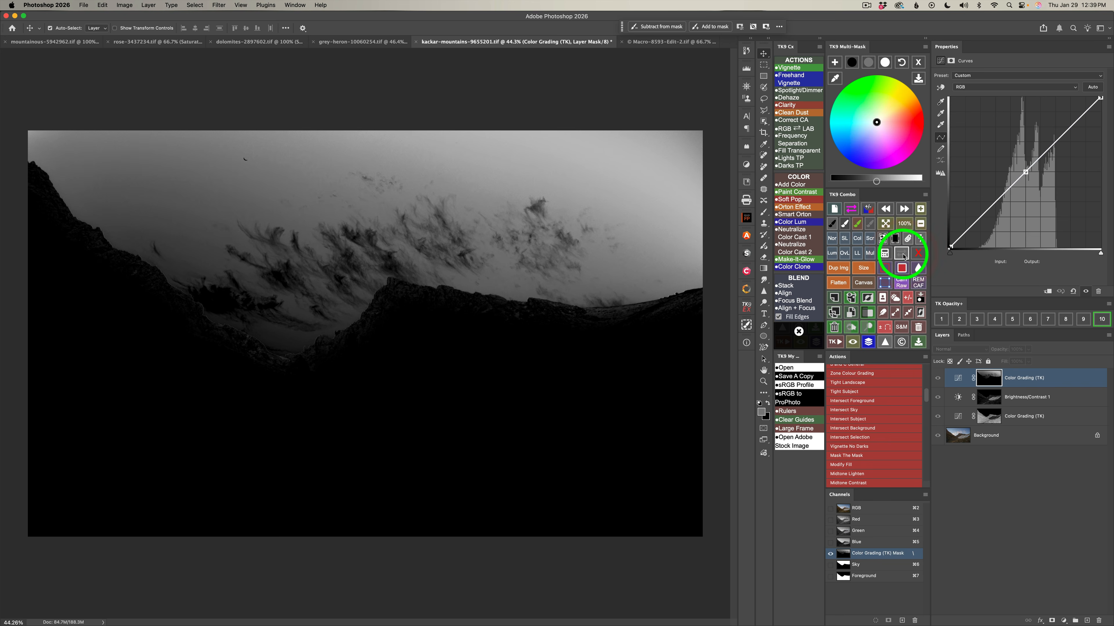
pyautogui.click(902, 254)
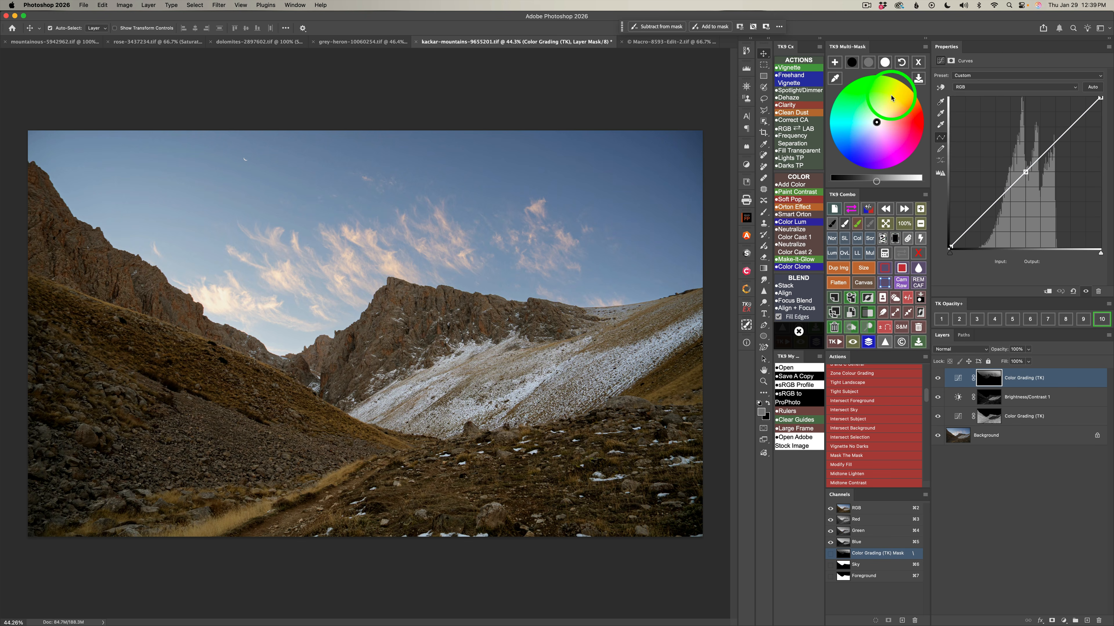
# Grade the sky midtones with hue 200, saturation 46 and brightness -28, and compare the image without this layer and without all adjustments.
pyautogui.click(868, 62)
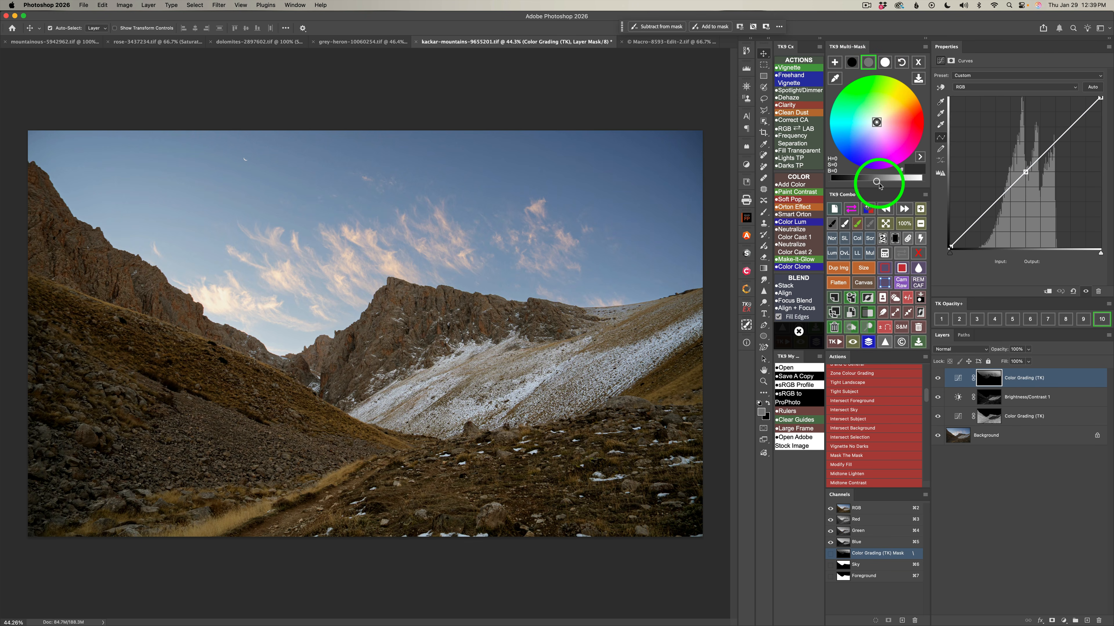
pyautogui.moveTo(877, 181); pyautogui.dragTo(857, 184)
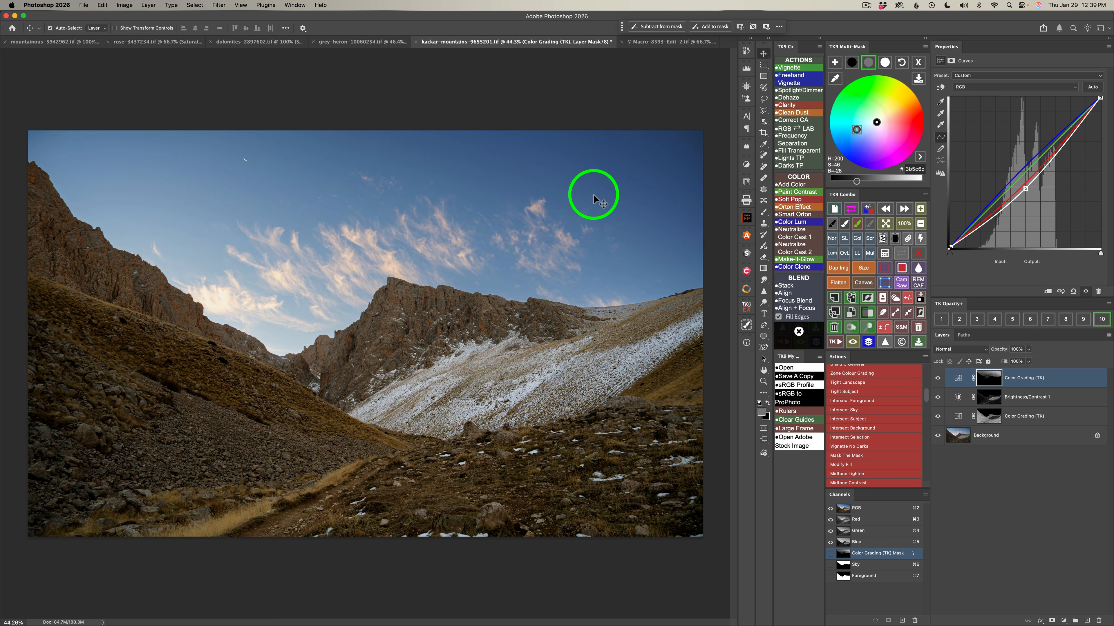
pyautogui.click(938, 380)
pyautogui.click(938, 380)
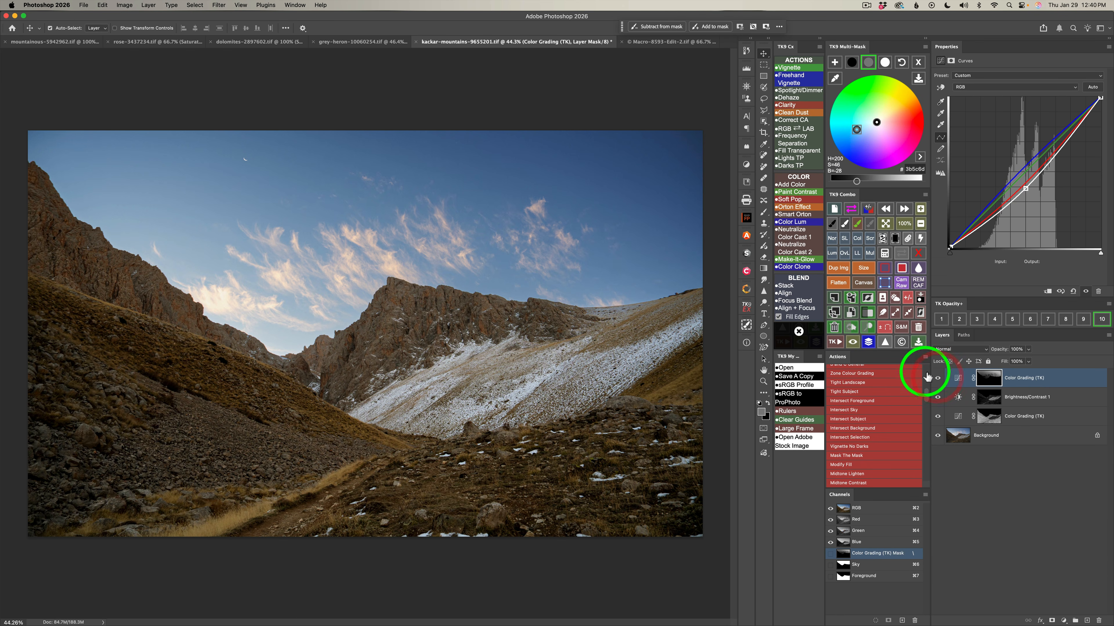
pyautogui.click(869, 343)
pyautogui.click(869, 344)
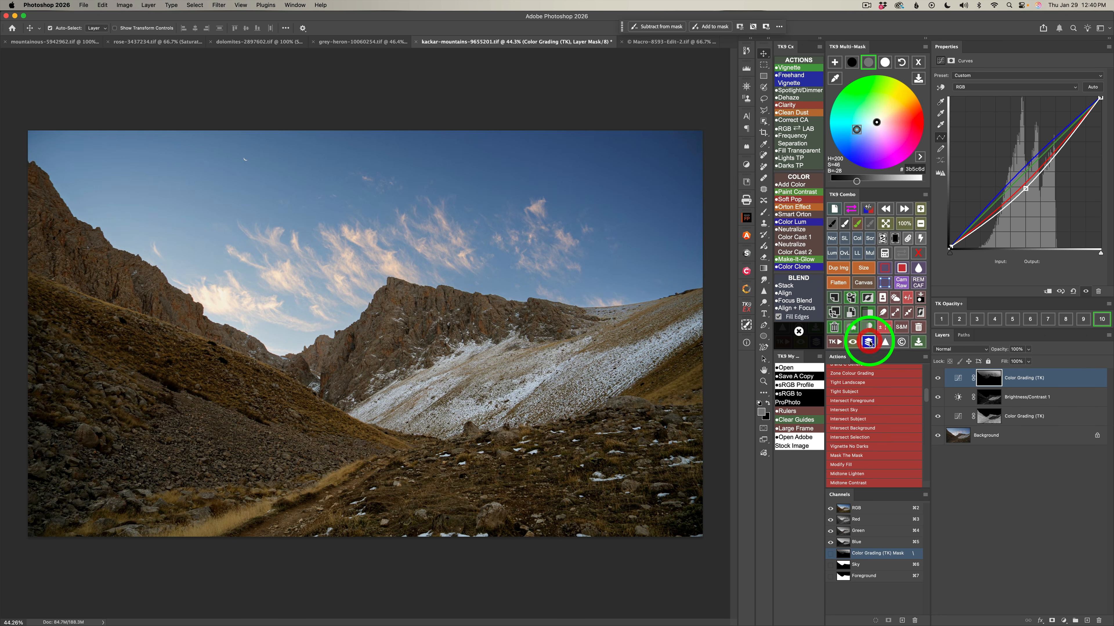